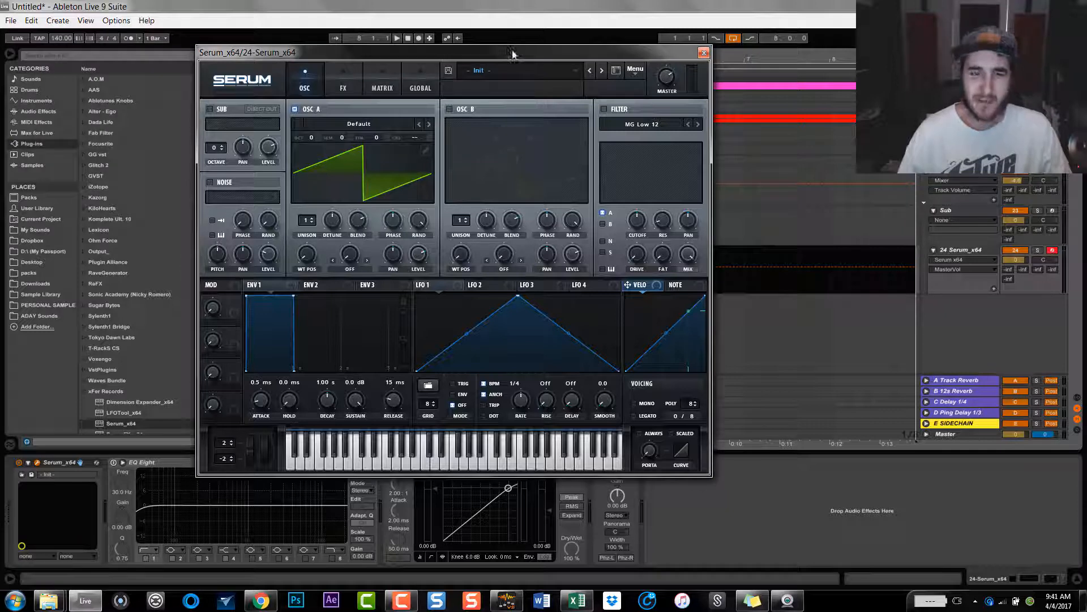
Step: Load the Analog_BD_Sin wavetable from the Analog category into oscillator A
left_click_drag(513, 54, 523, 49)
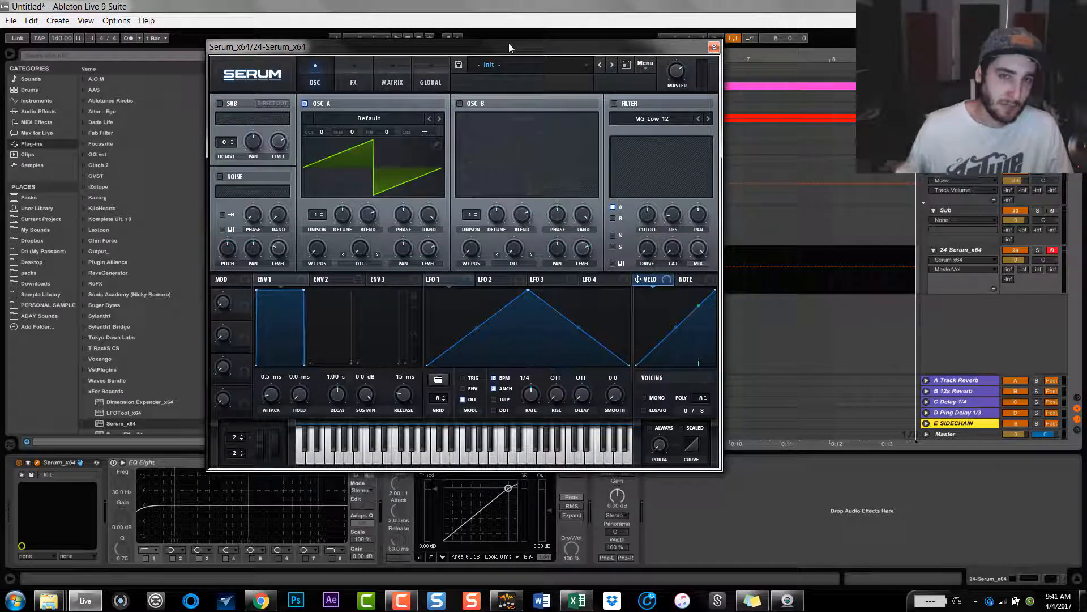
left_click(382, 119)
mouse_move(397, 129)
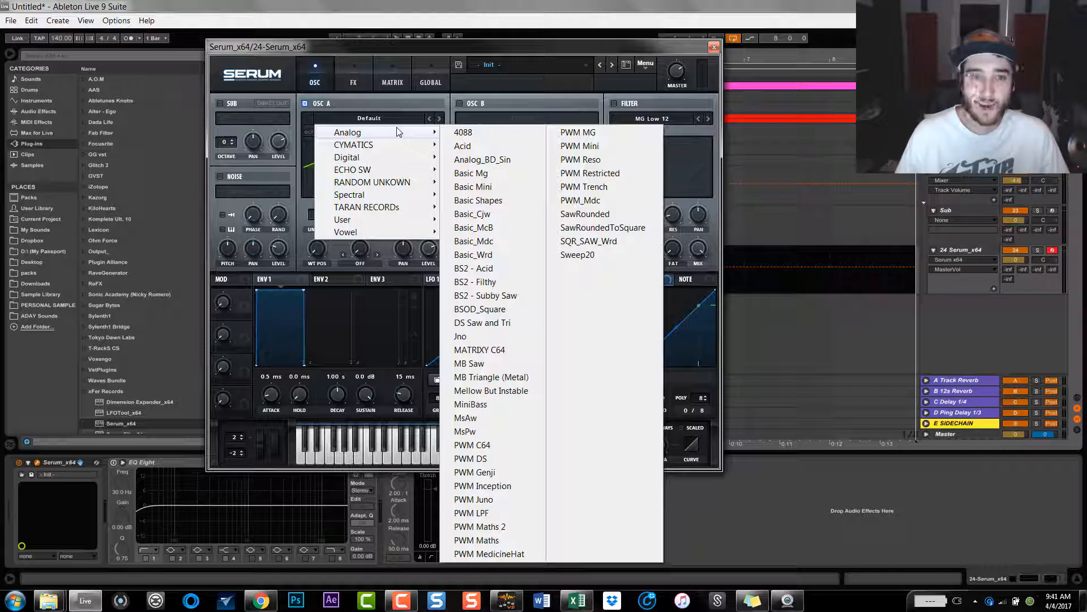
mouse_move(428, 141)
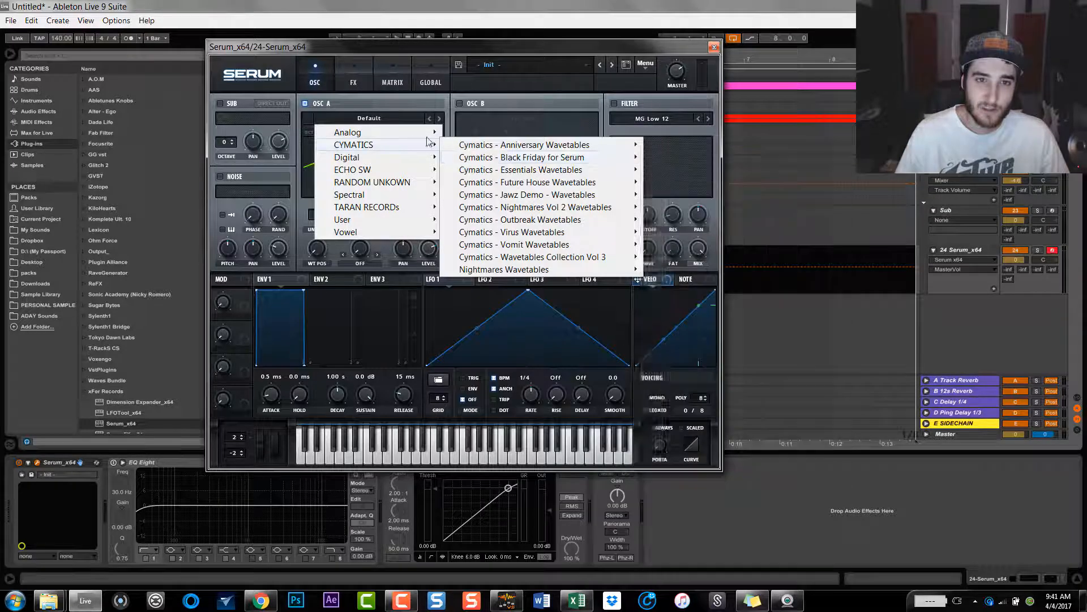
mouse_move(474, 146)
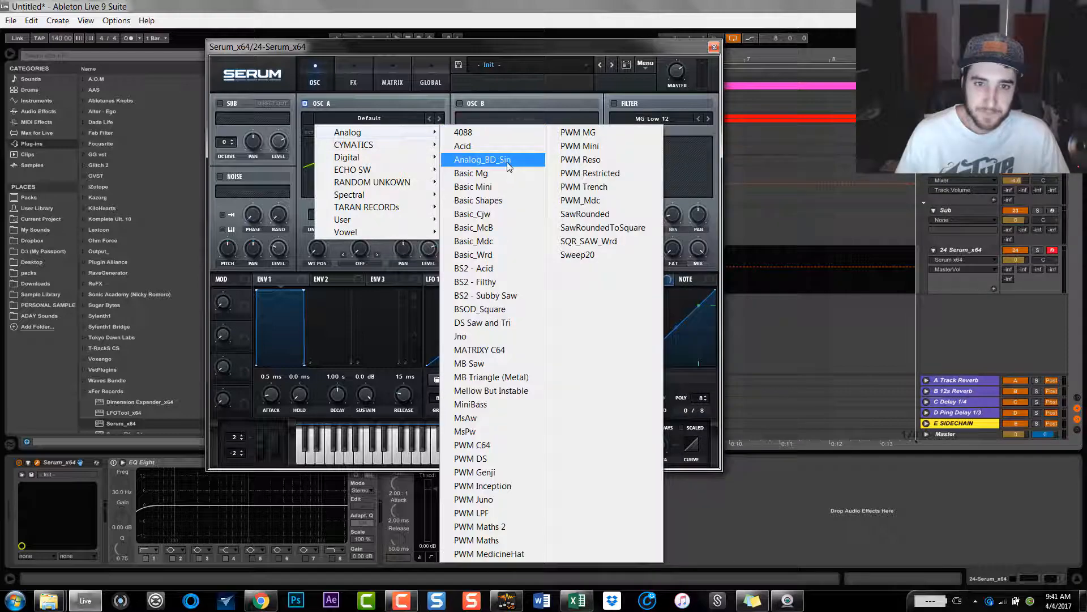
left_click(505, 160)
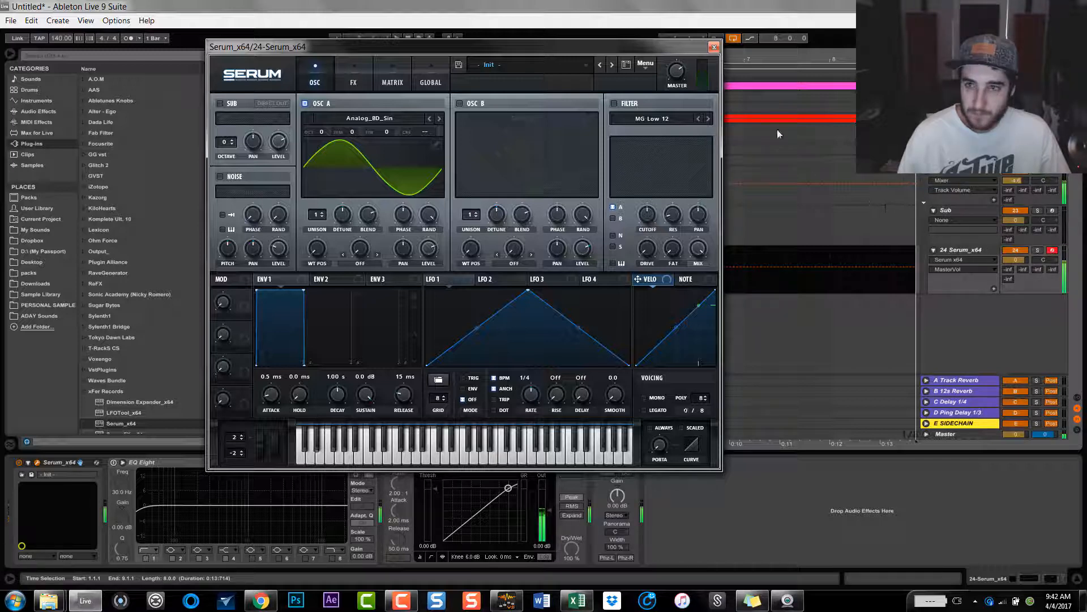
Step: Raise oscillator A's level and adjust the master volume
left_click_drag(429, 248, 453, 134)
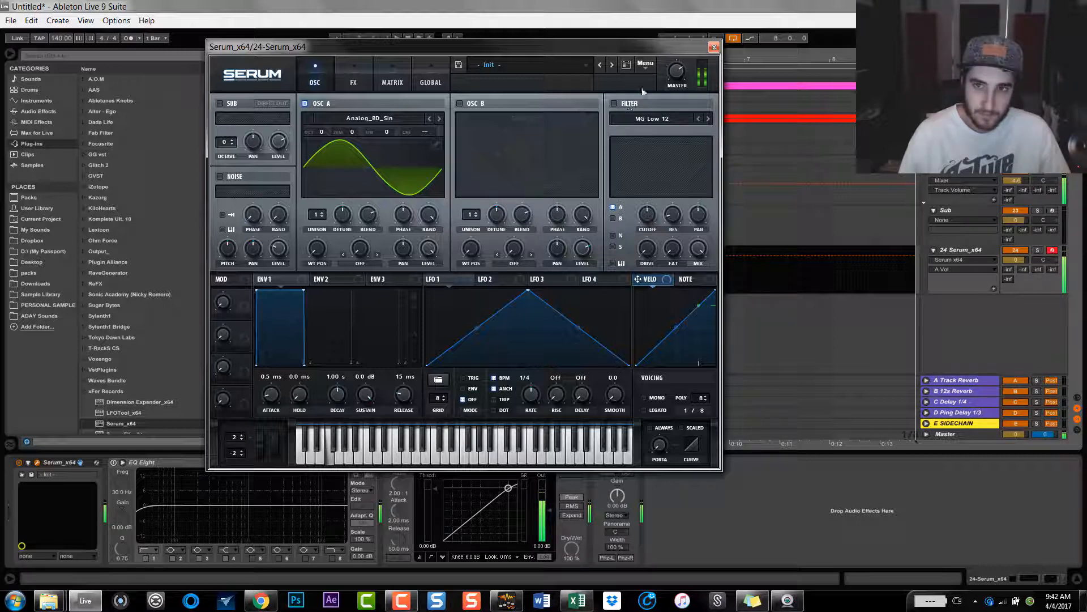
left_click(675, 72)
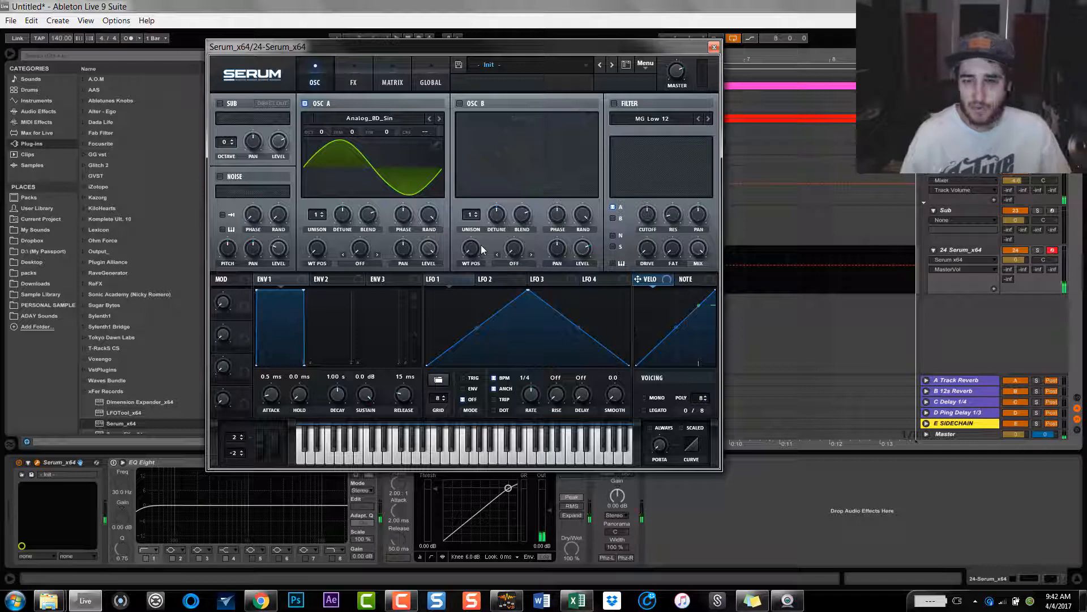
Step: Reshape LFO 1 into a falling ramp from its start to its end and set it to ENV mode
left_click(450, 279)
left_click_drag(528, 290, 427, 288)
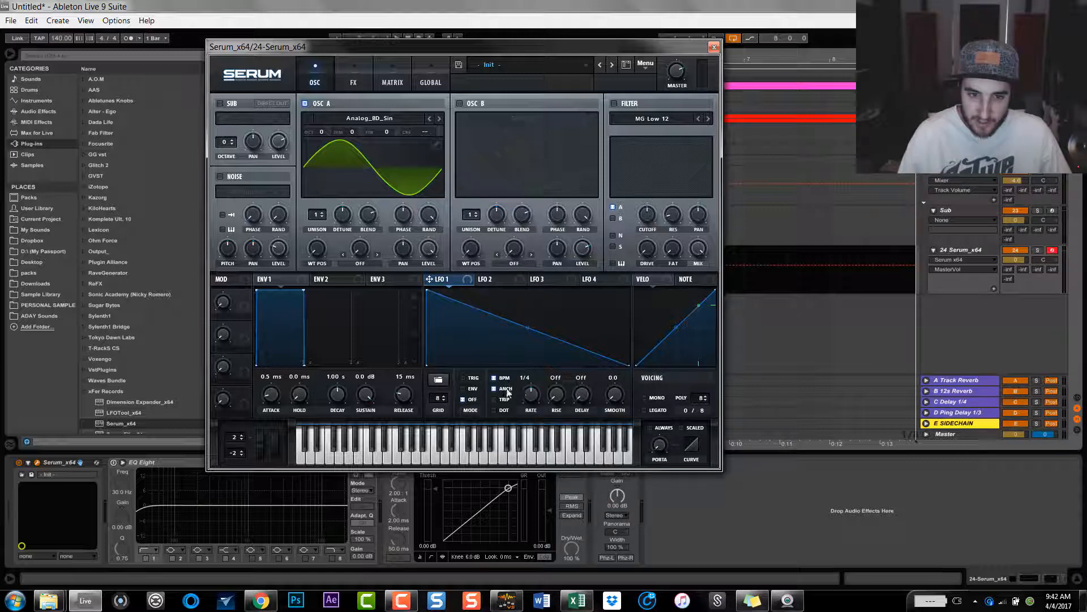
left_click(462, 388)
Step: Assign LFO 1 to oscillator A's coarse pitch and fine-tune the modulation amount in the matrix
left_click_drag(430, 279, 419, 176)
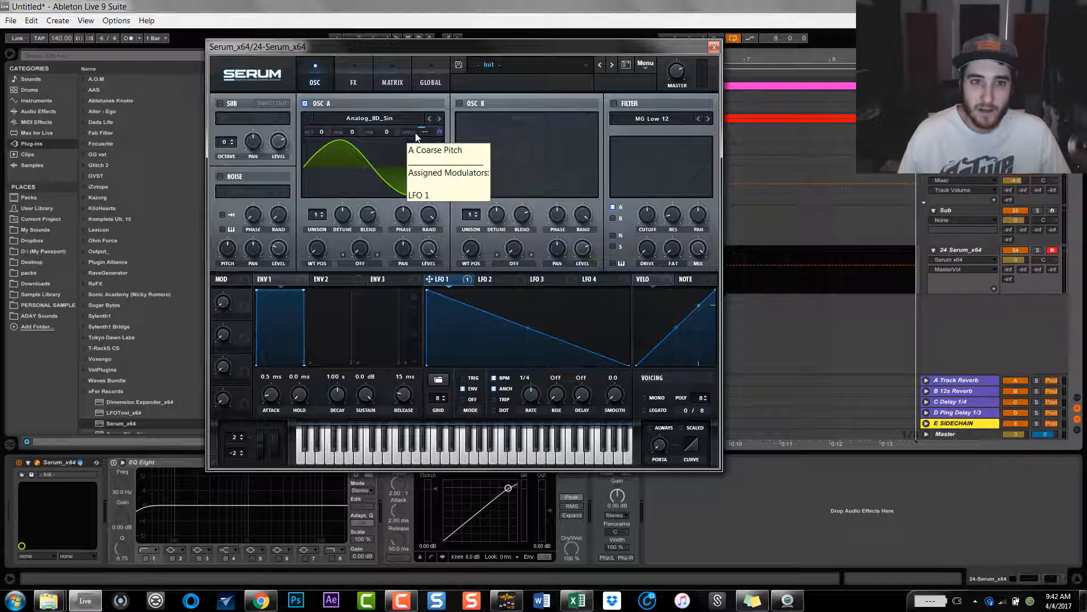
left_click(404, 76)
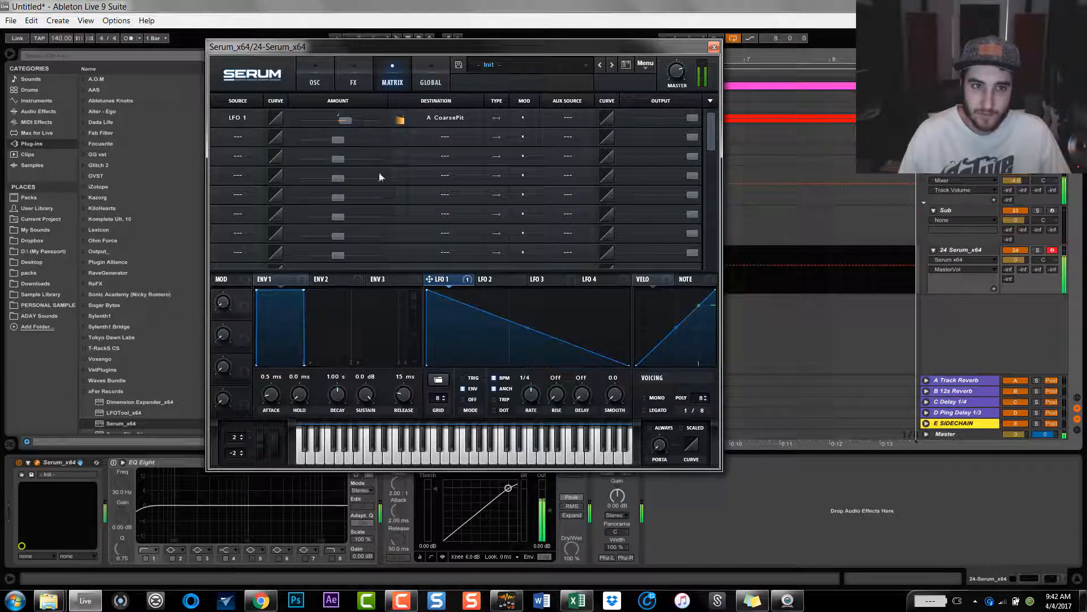
mouse_move(348, 120)
left_mouse_down()
mouse_move(416, 124)
mouse_move(355, 126)
left_mouse_up()
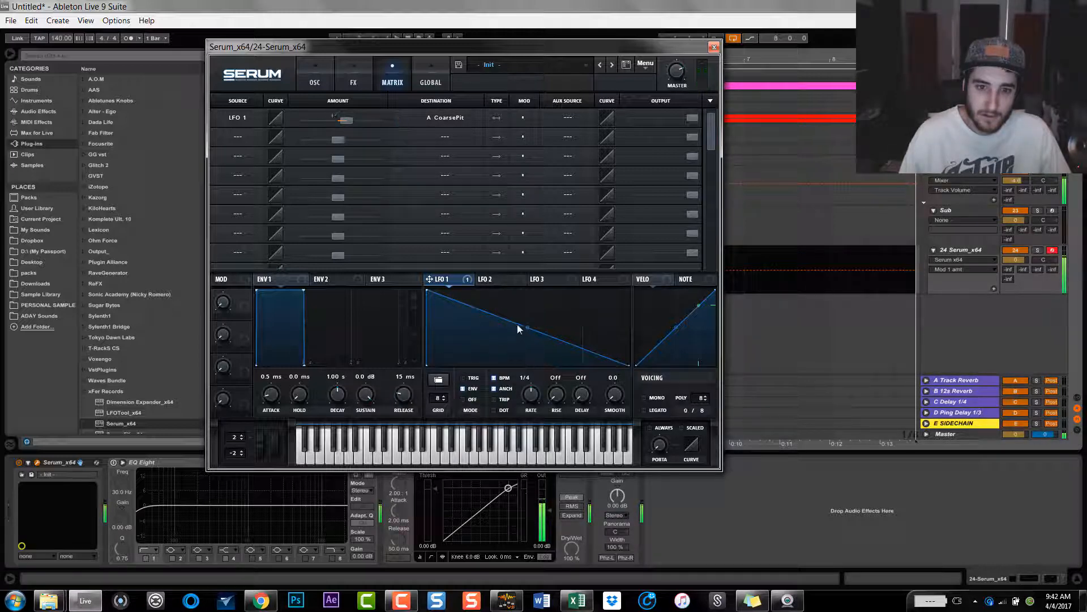
Step: Bend LFO 1's falling ramp into a slightly concave curve
left_click_drag(531, 327, 533, 338)
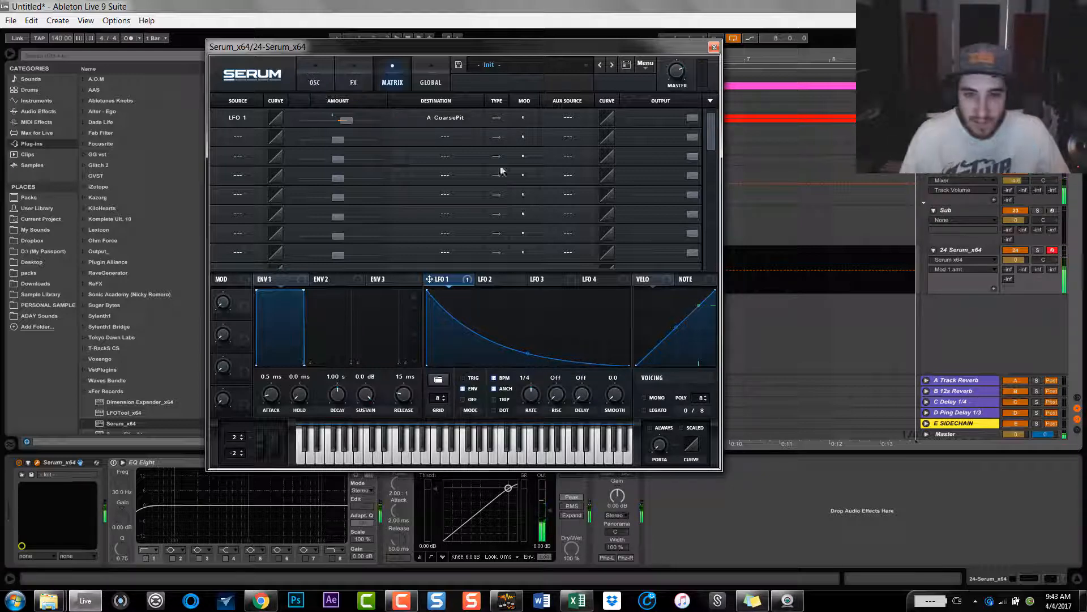
left_click_drag(528, 357, 555, 342)
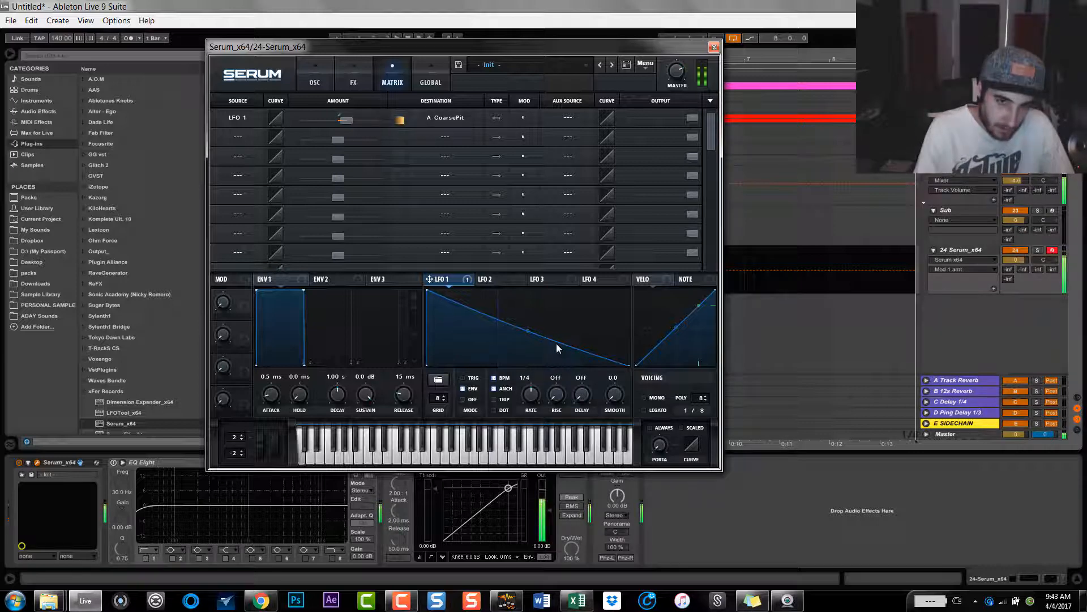
Step: Switch the voicing to mono with legato off and adjust the portamento time
left_click(643, 398)
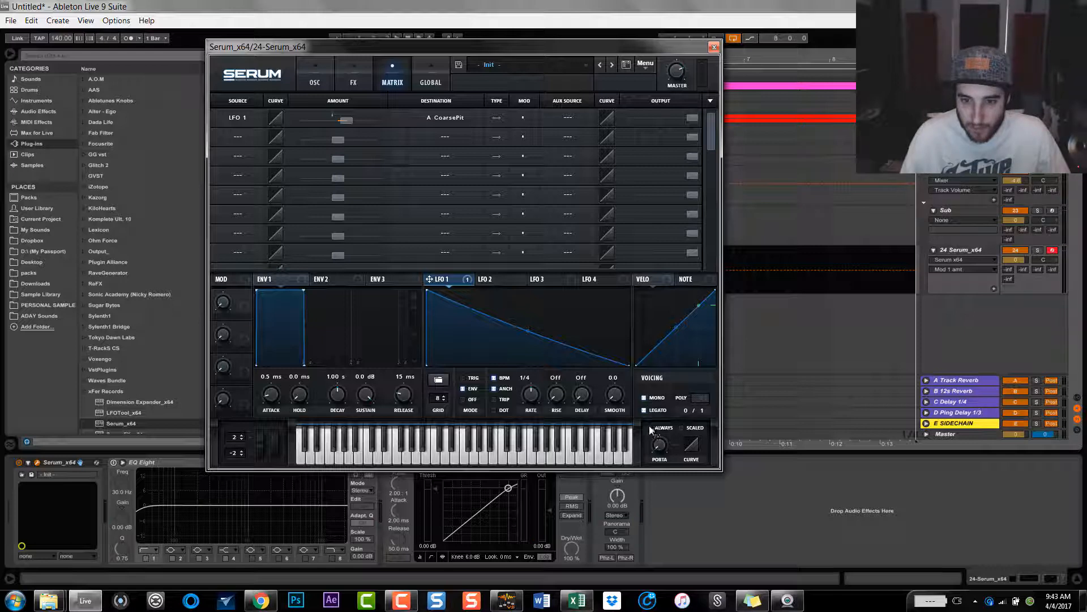
left_click_drag(659, 444, 670, 413)
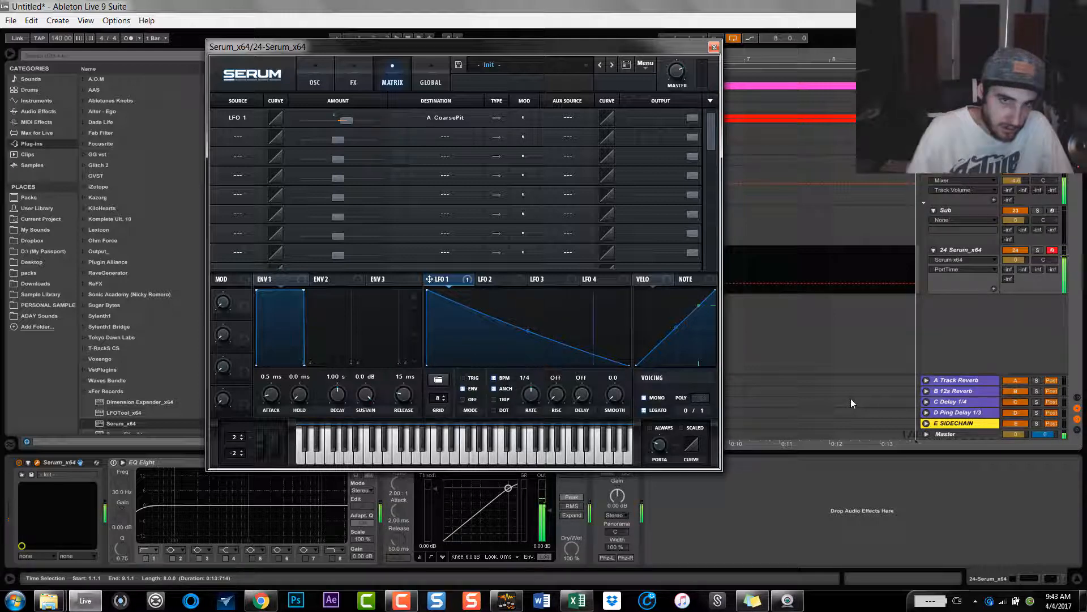
left_click(646, 412)
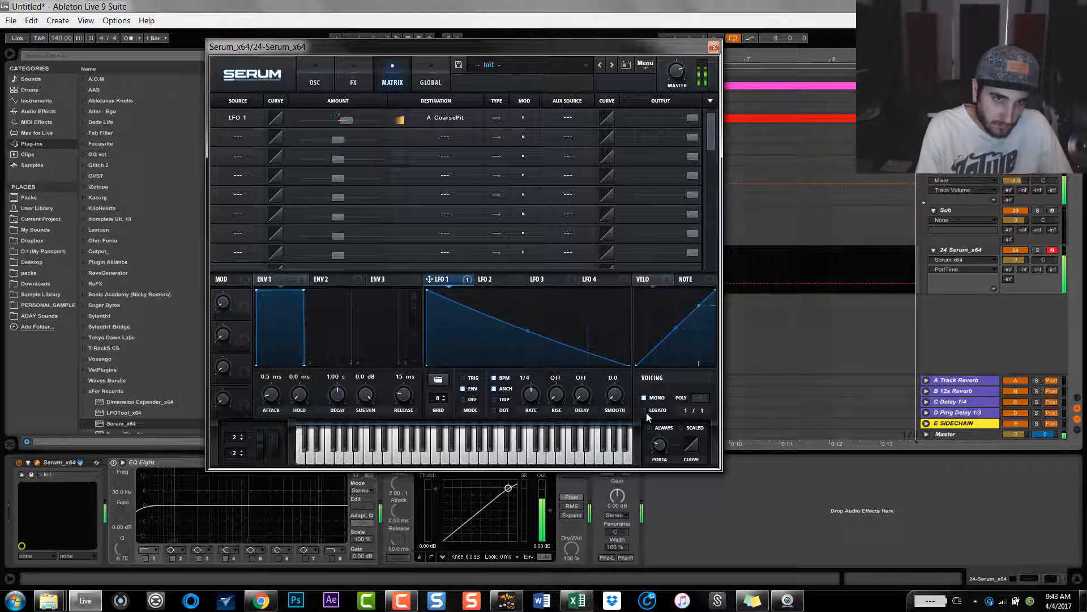
Step: Turn off LFO 1's BPM sync and set its rate to 2.9 Hz
left_click(315, 76)
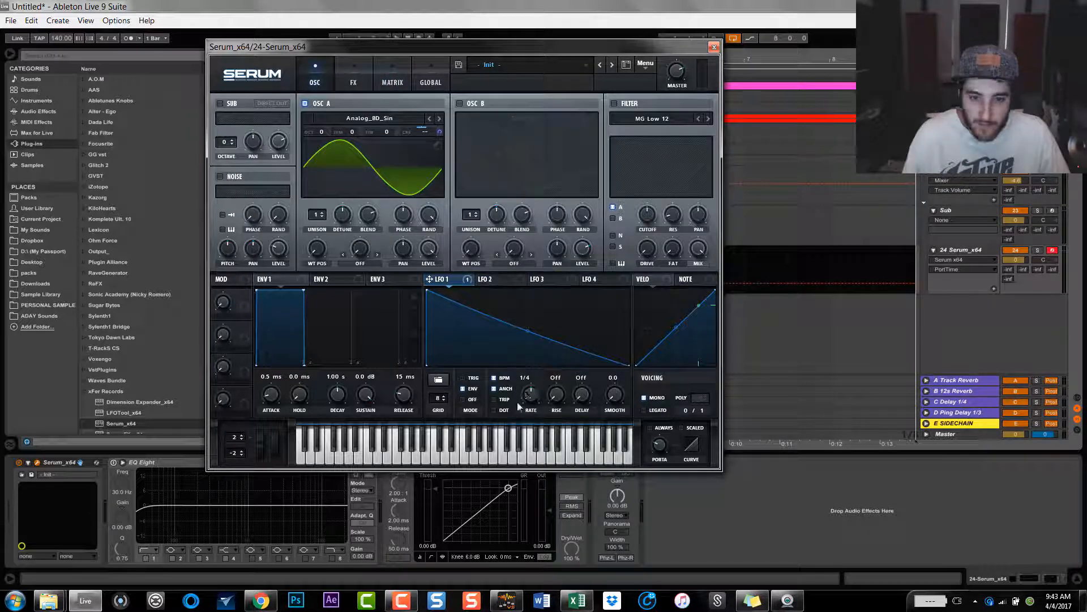
left_click(494, 377)
left_click_drag(531, 395, 574, 478)
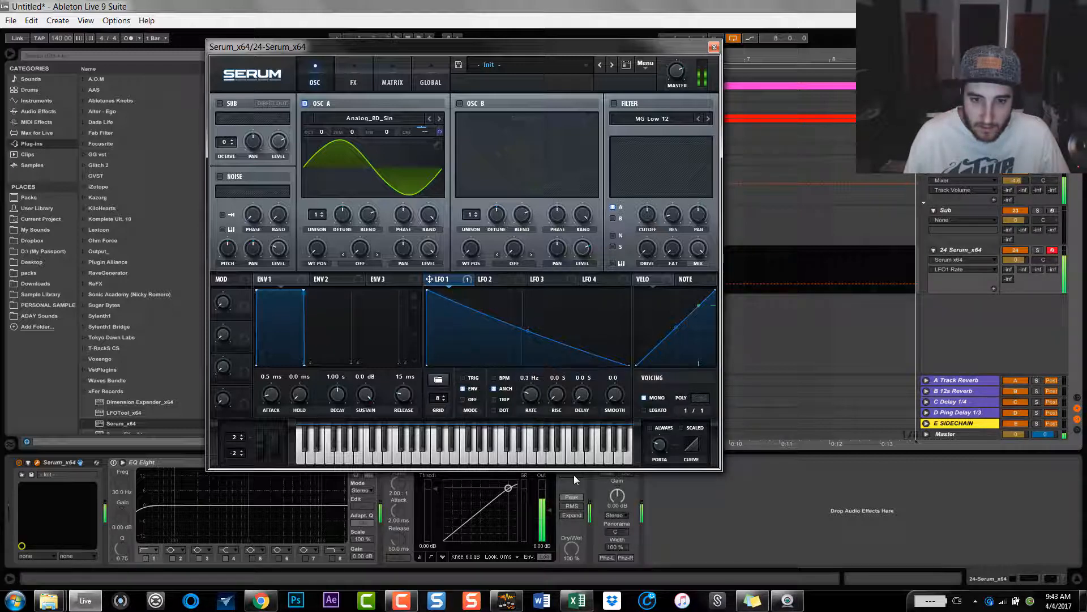
left_click_drag(537, 398, 559, 401)
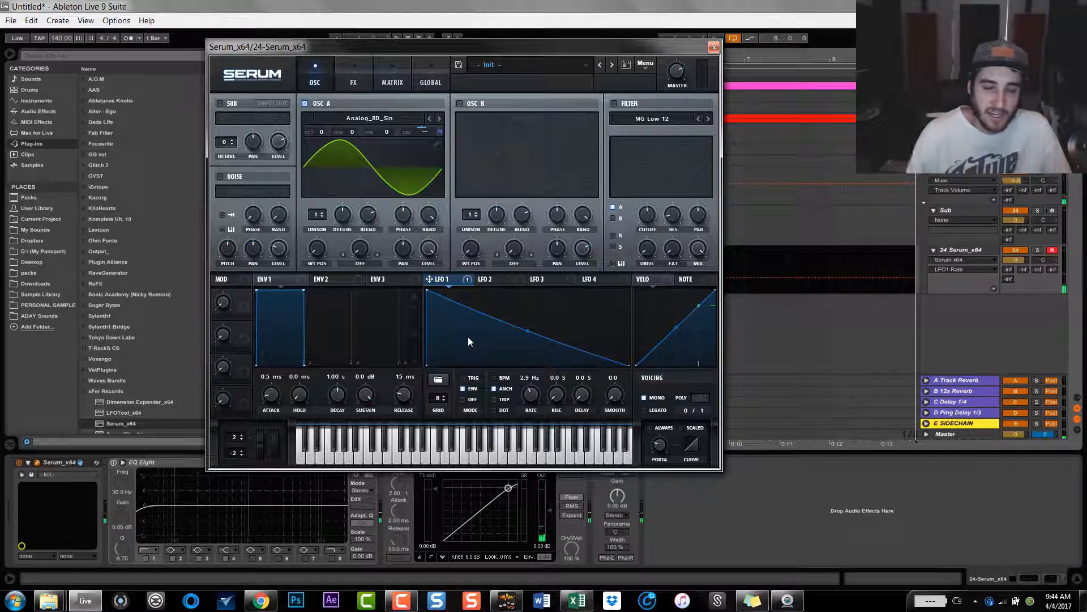
Step: Enable the filter and set its type to MG Low 18
left_click(279, 282)
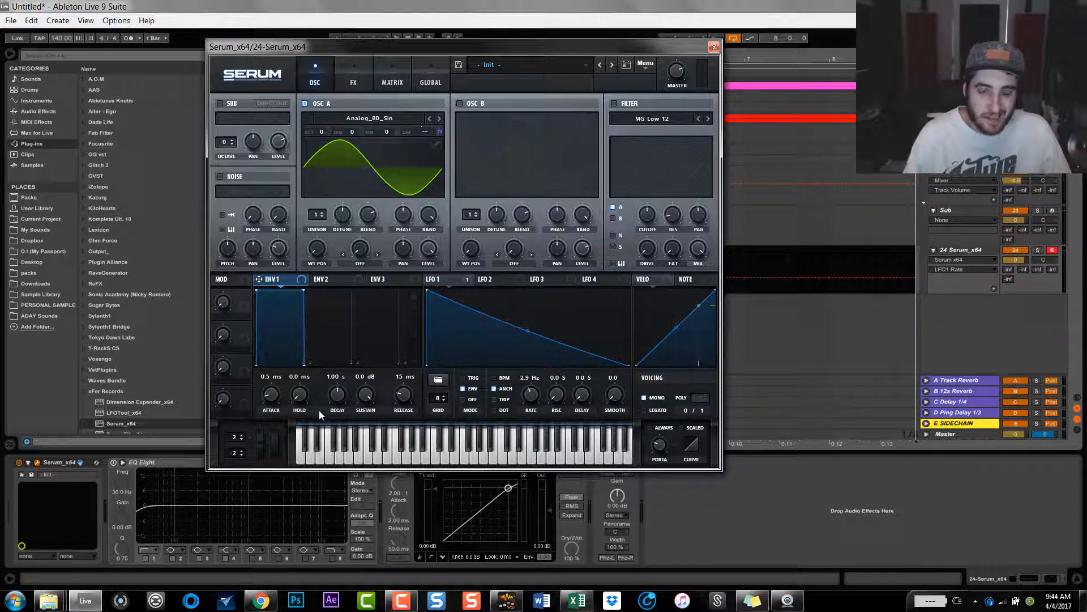
left_click(614, 104)
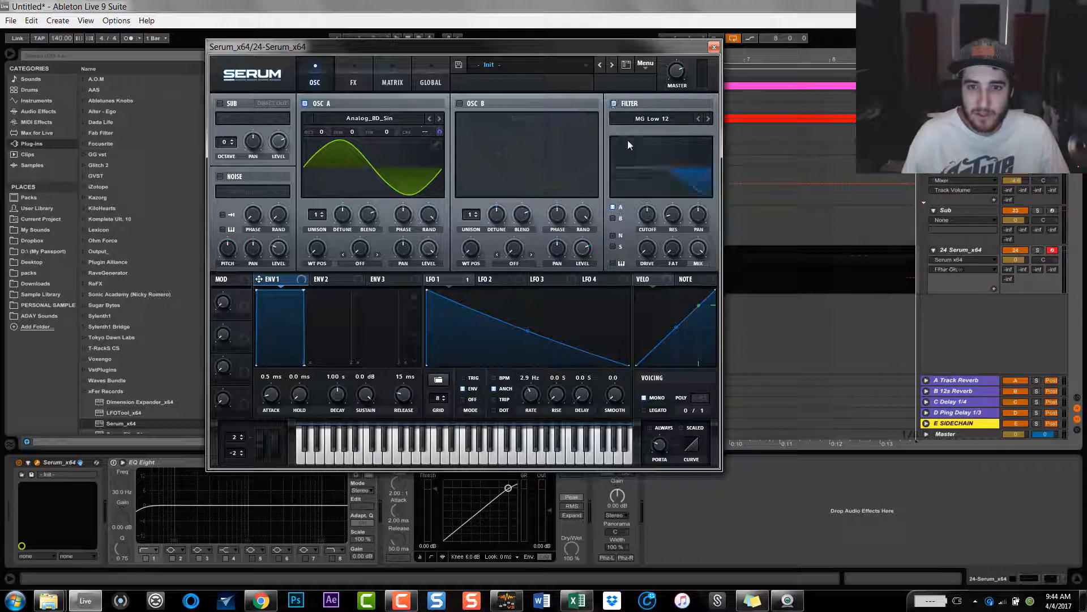
left_click(652, 119)
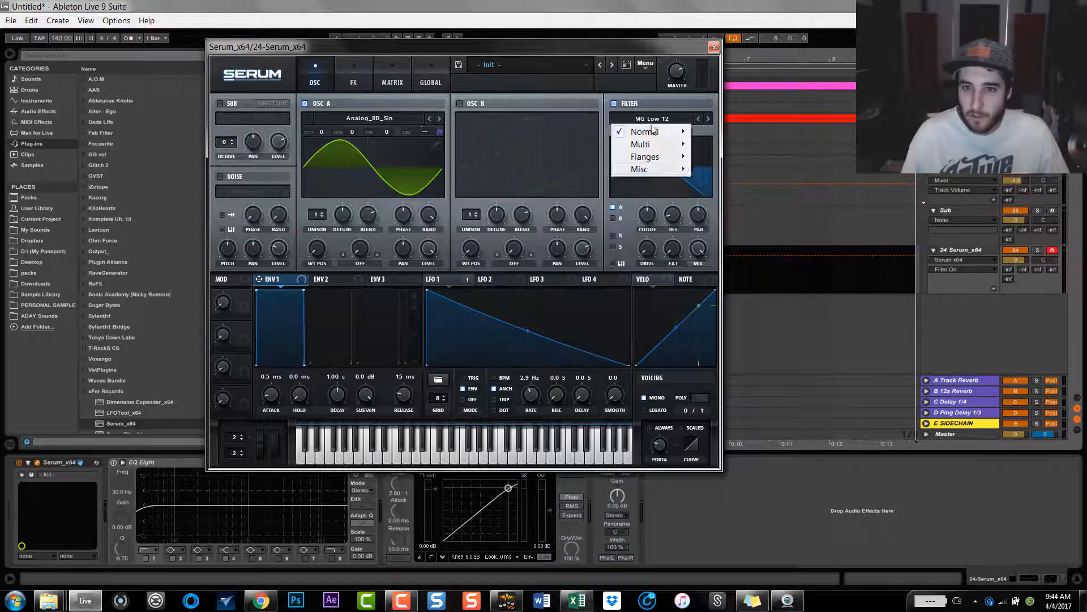
mouse_move(657, 131)
left_click(730, 157)
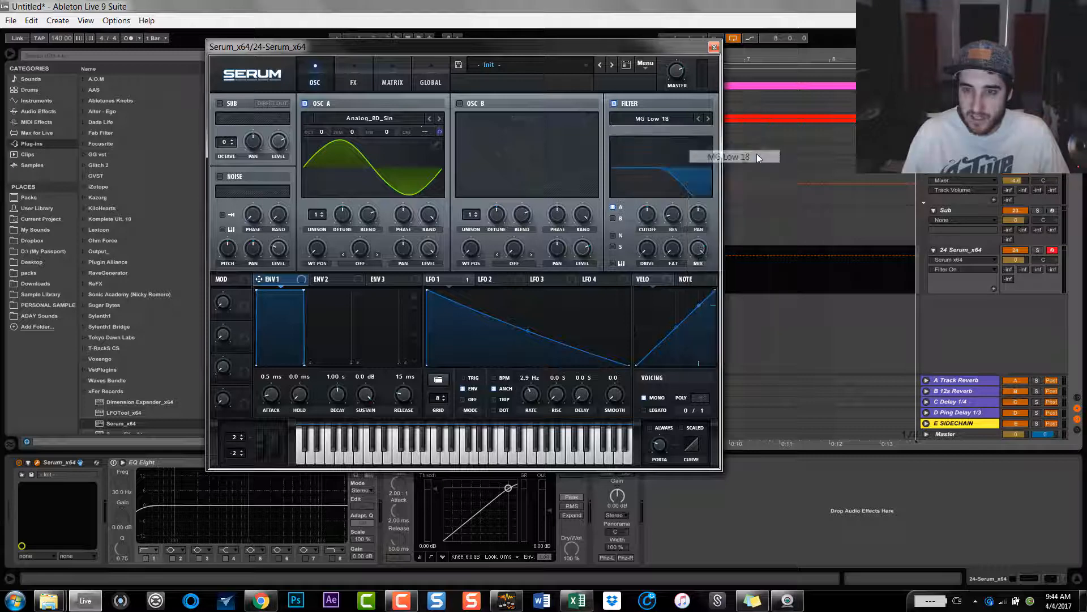
Step: Fine-tune the filter's cutoff, drive and fat, with fat at about 22%, and rebalance the master volume
left_click_drag(649, 243, 654, 203)
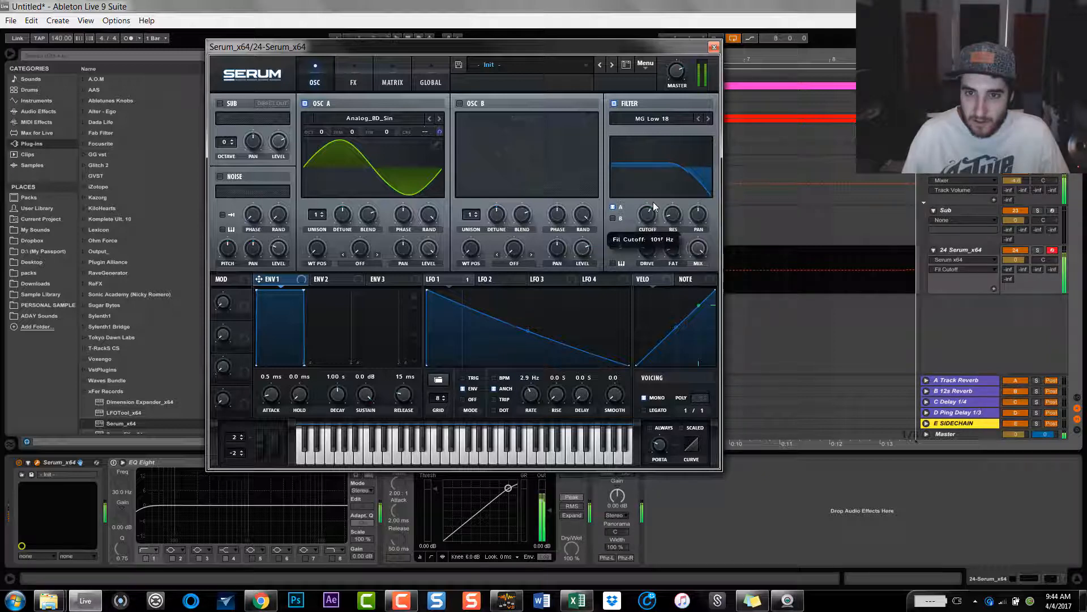
left_click_drag(647, 247, 677, 234)
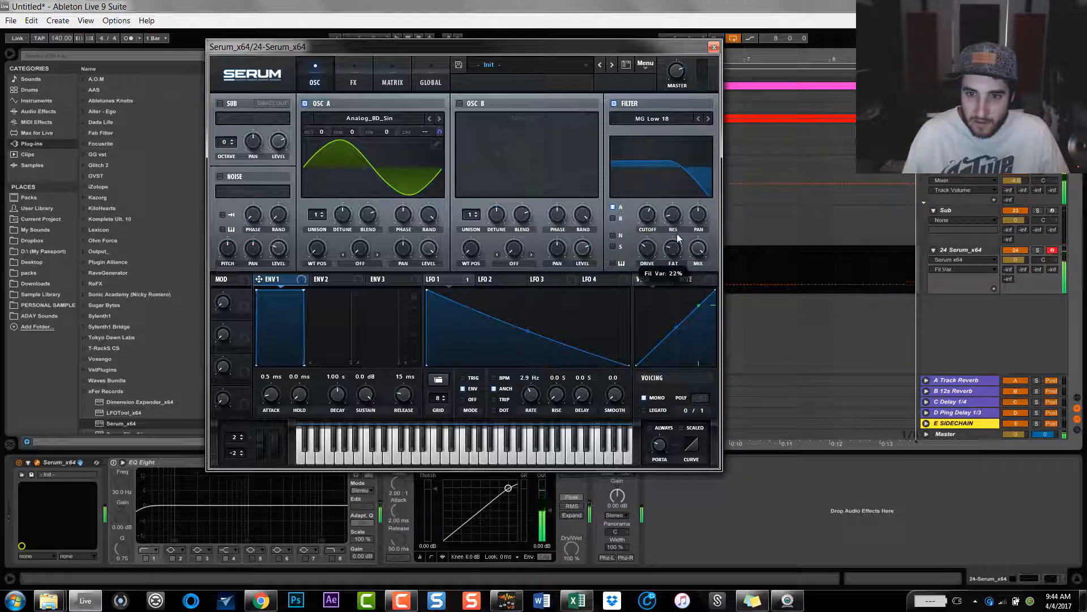
left_click_drag(673, 73, 670, 85)
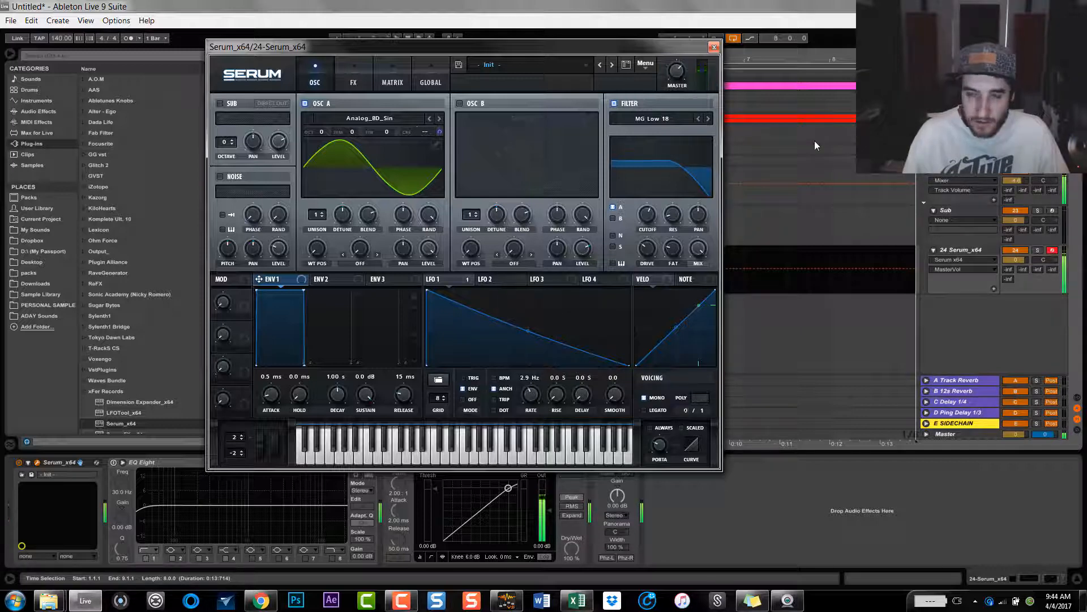
mouse_move(660, 216)
left_mouse_down()
mouse_move(650, 262)
mouse_move(652, 220)
left_mouse_up()
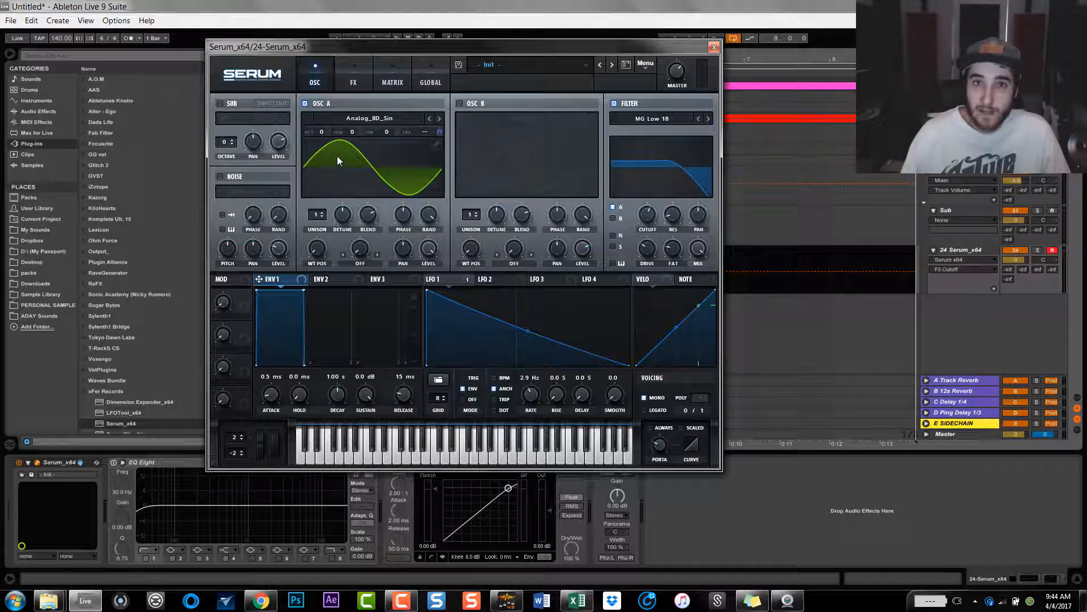
left_click(354, 79)
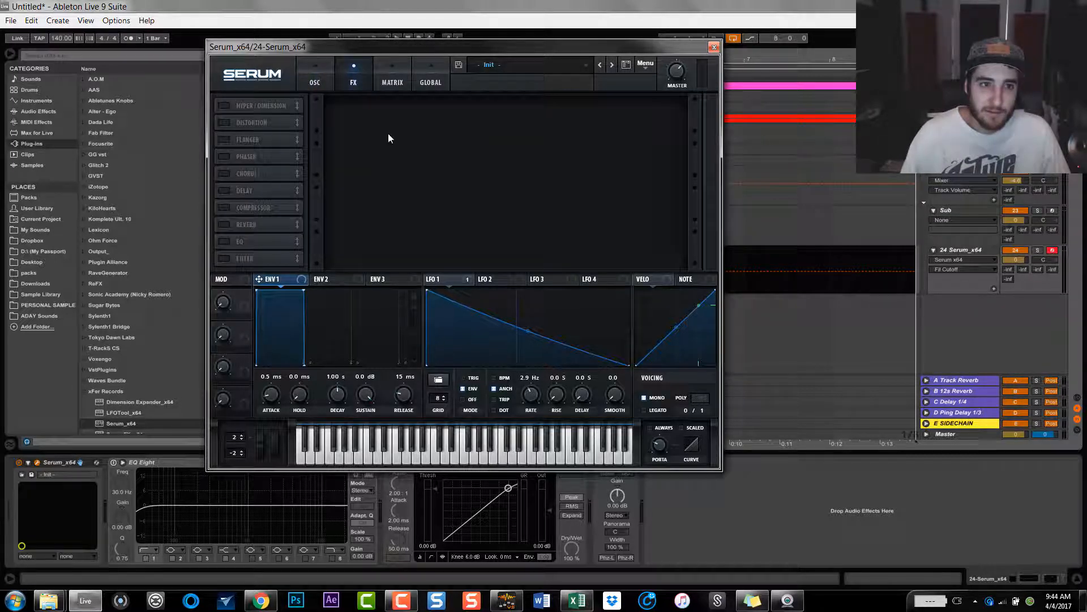
left_click(223, 122)
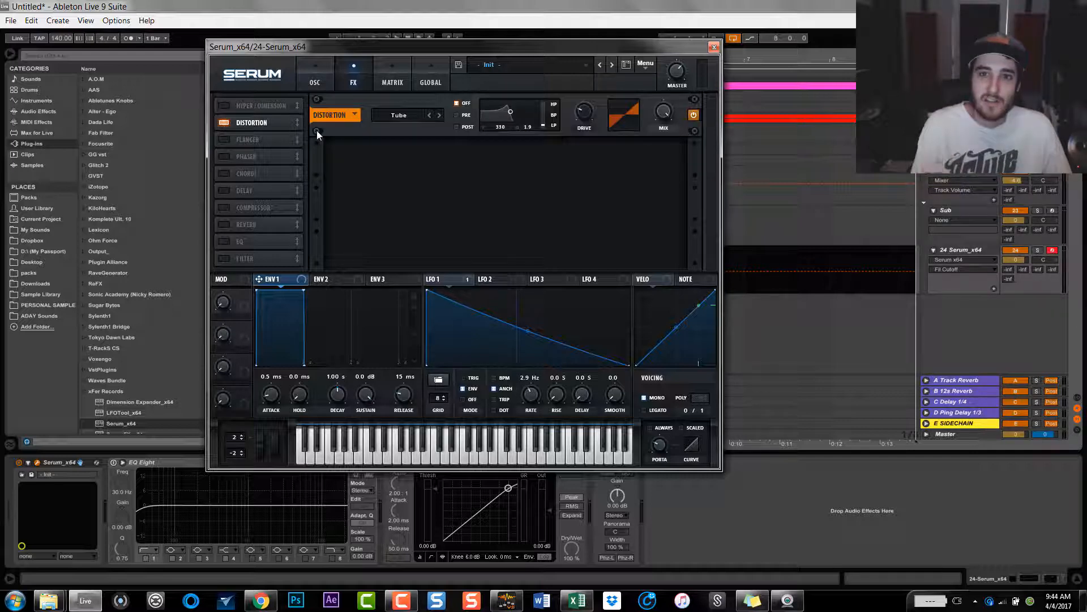
left_click(315, 79)
left_click(354, 80)
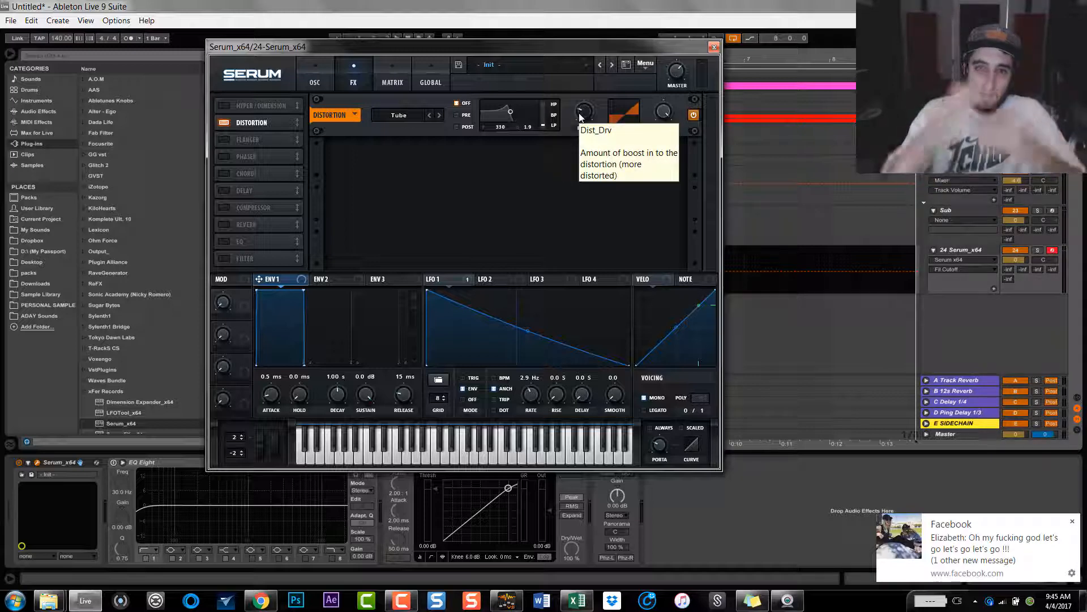
left_click(714, 47)
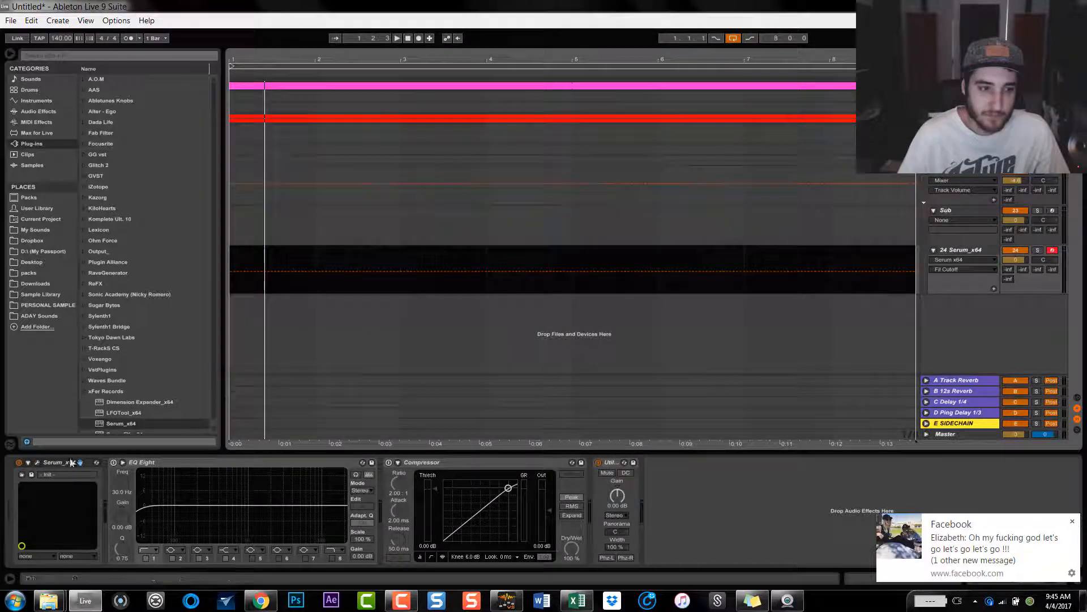
left_click(37, 463)
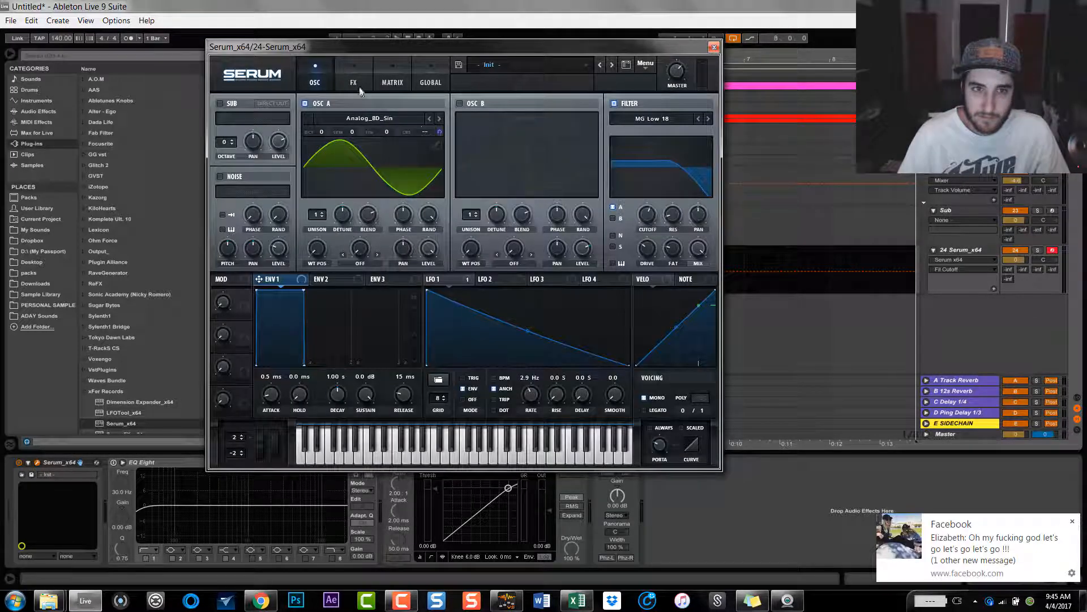
left_click(695, 115)
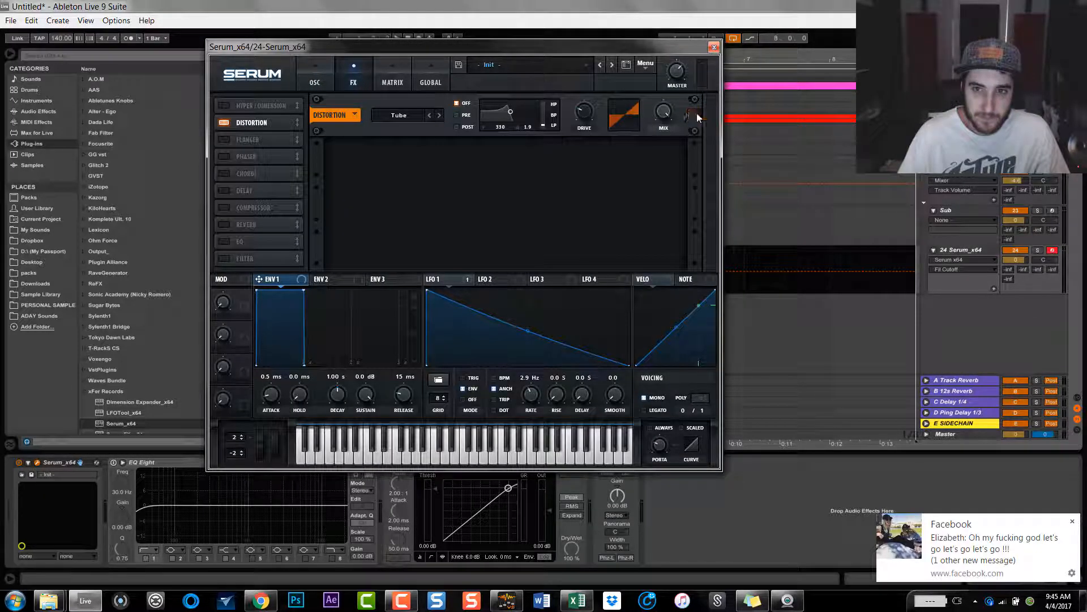
left_click(238, 123)
Step: Add SerumFX_x64 as an effect directly after the Serum instrument on its track
left_click(714, 47)
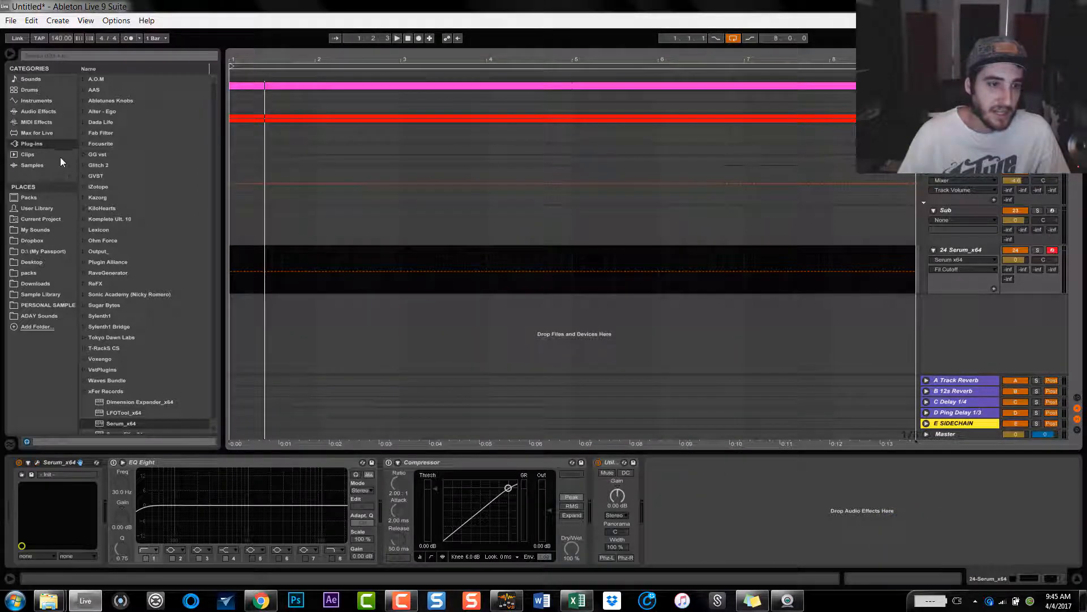
left_click(130, 424)
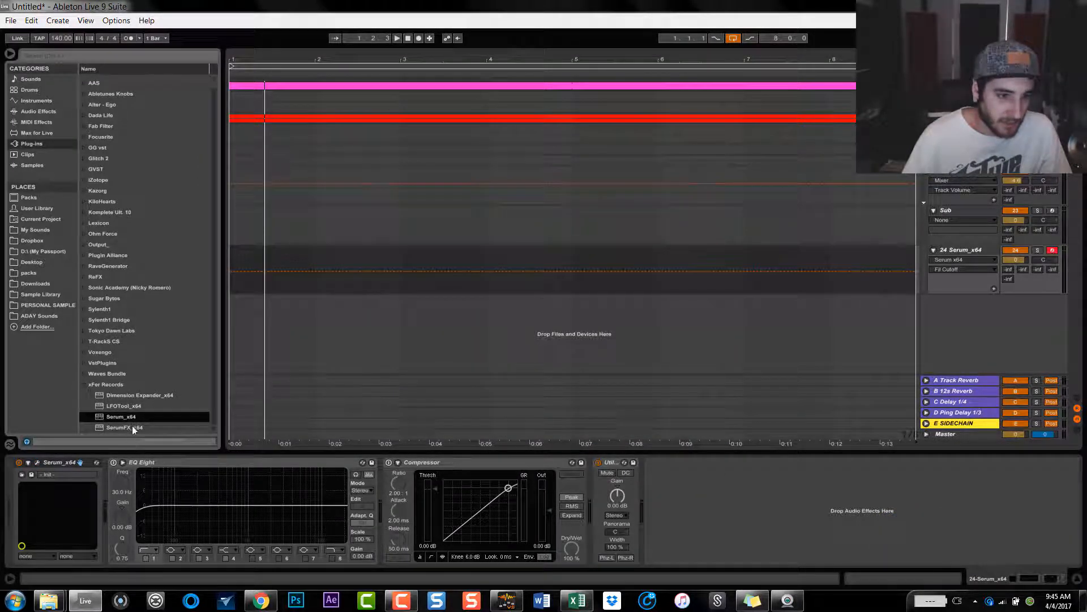
left_click_drag(133, 427, 119, 527)
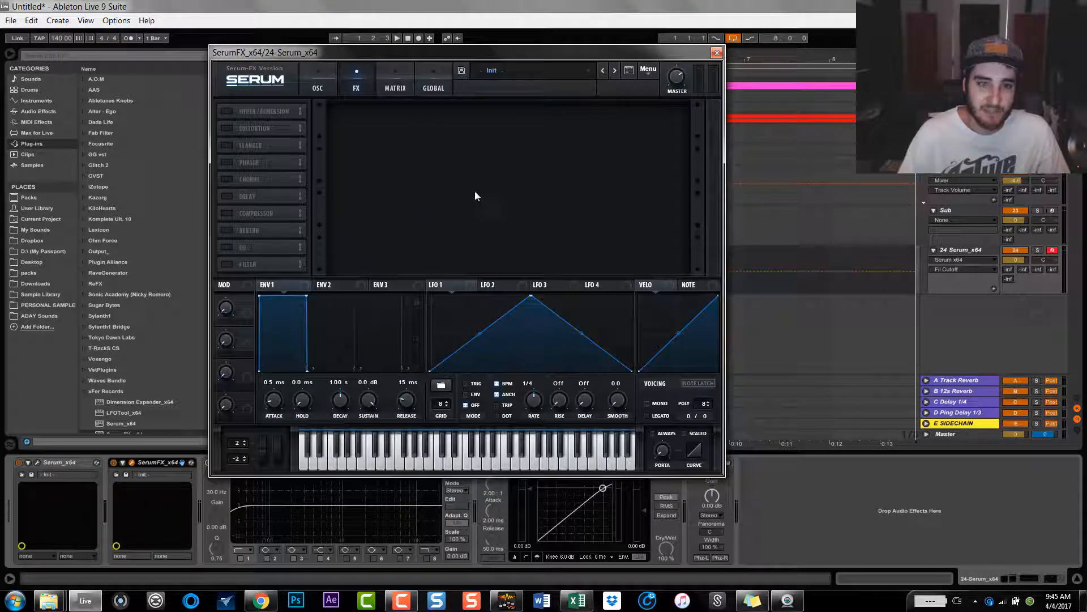
Step: Group SerumFX into an Audio Effect Rack, show the rack's chain list and duplicate its chain
left_click(162, 461)
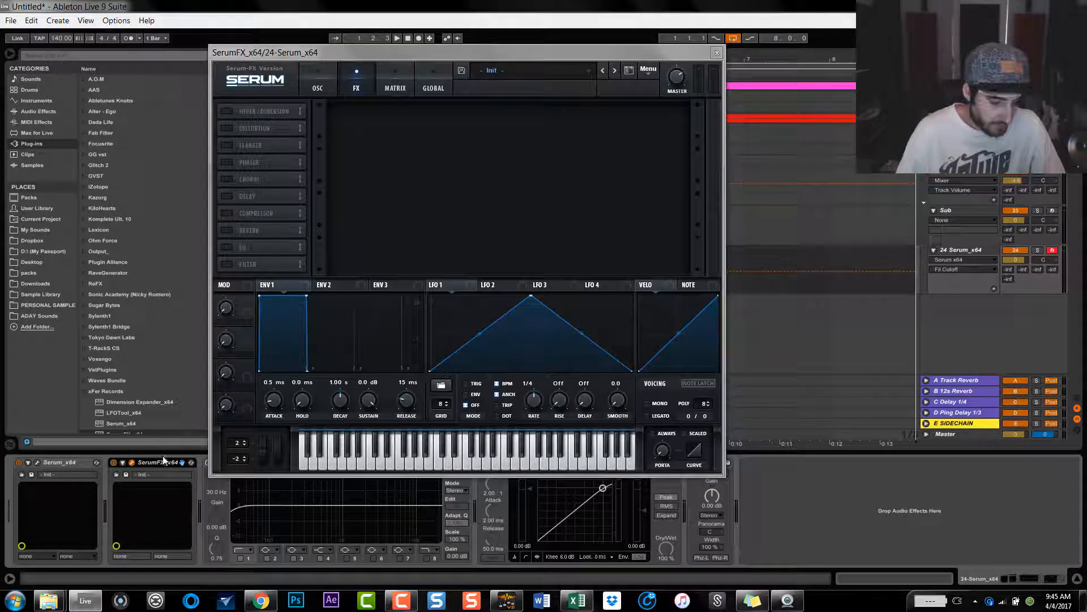
key("ctrl+g")
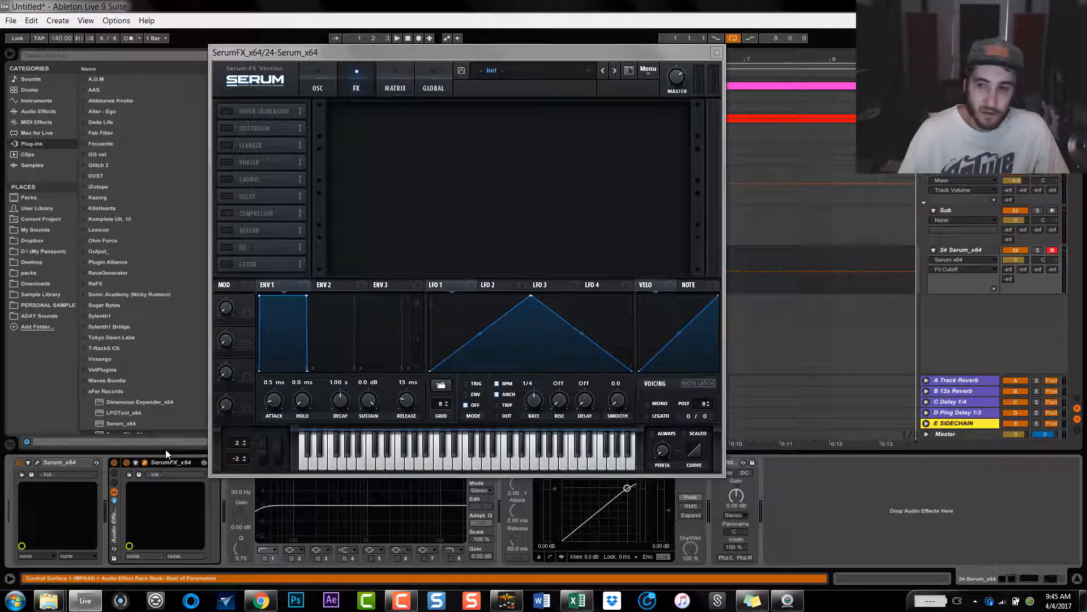
left_click(115, 491)
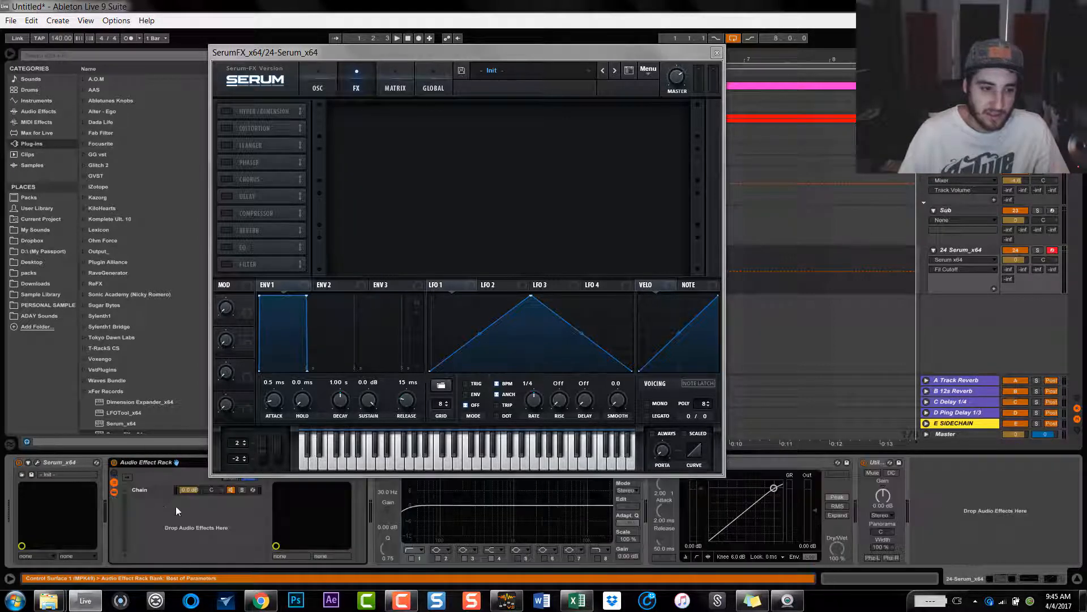
left_click(147, 495)
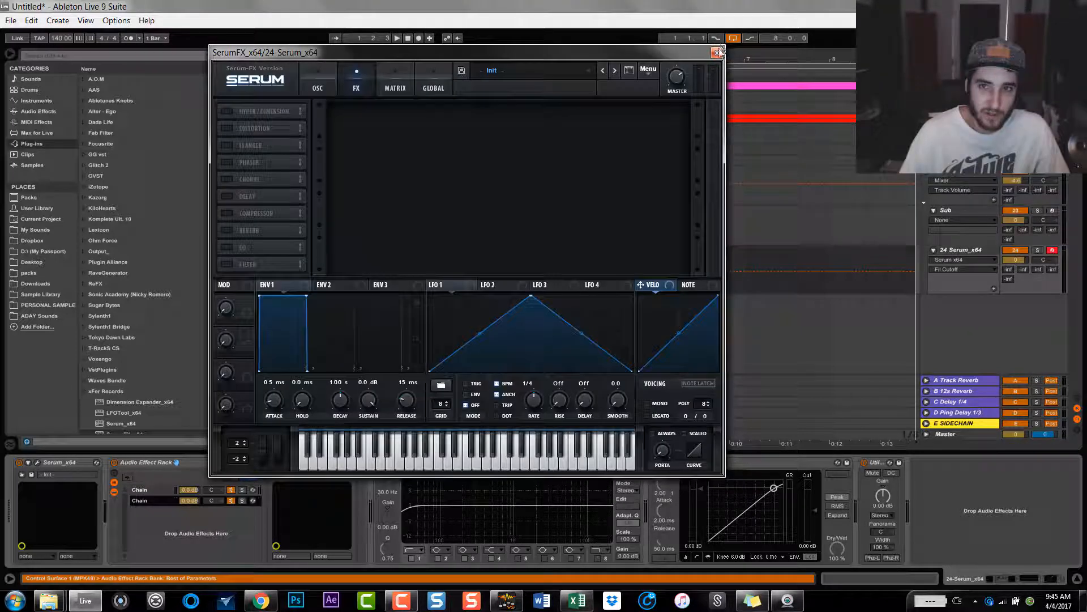
Step: Rename the rack's second chain SUB and its first chain DISTORTION
double_click(142, 500)
type("SUB")
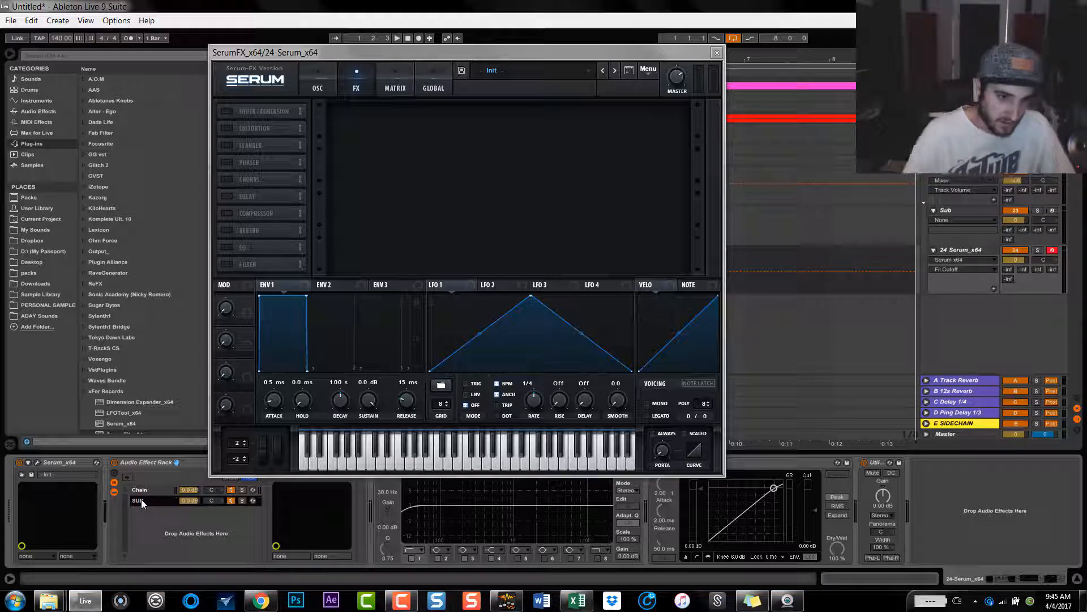
left_click(150, 489)
key("ctrl+r")
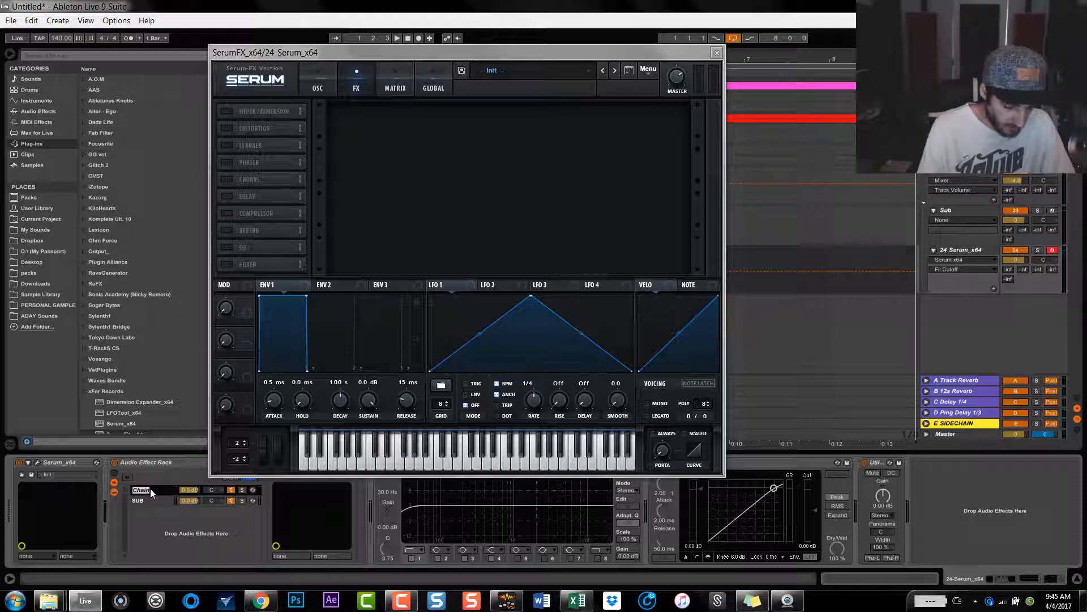
type("BISTORTION")
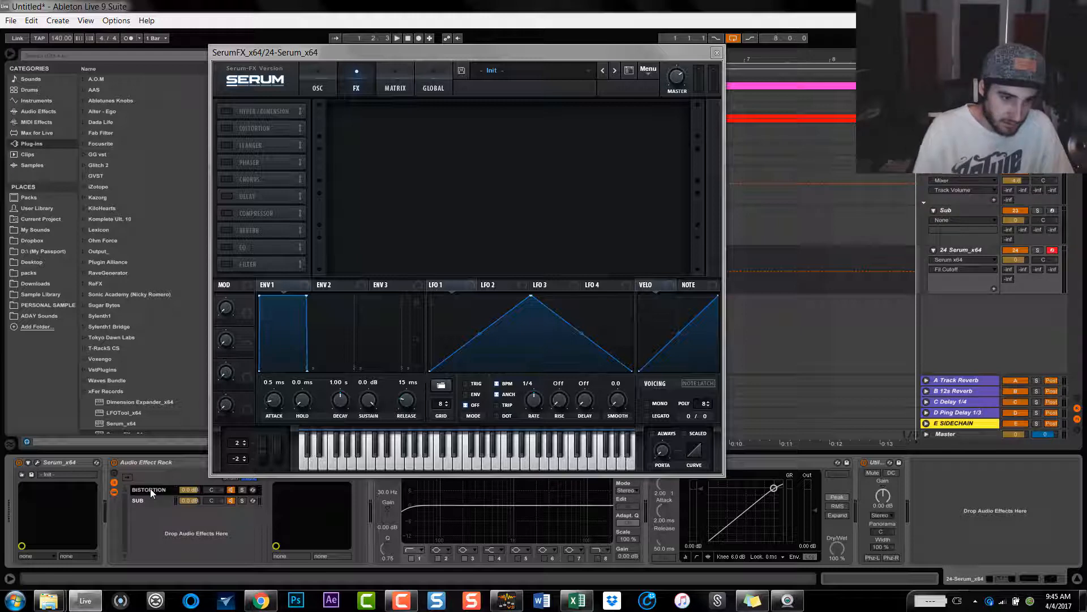
key("Return")
Step: Delete the SerumFX device from the SUB chain
left_click(717, 53)
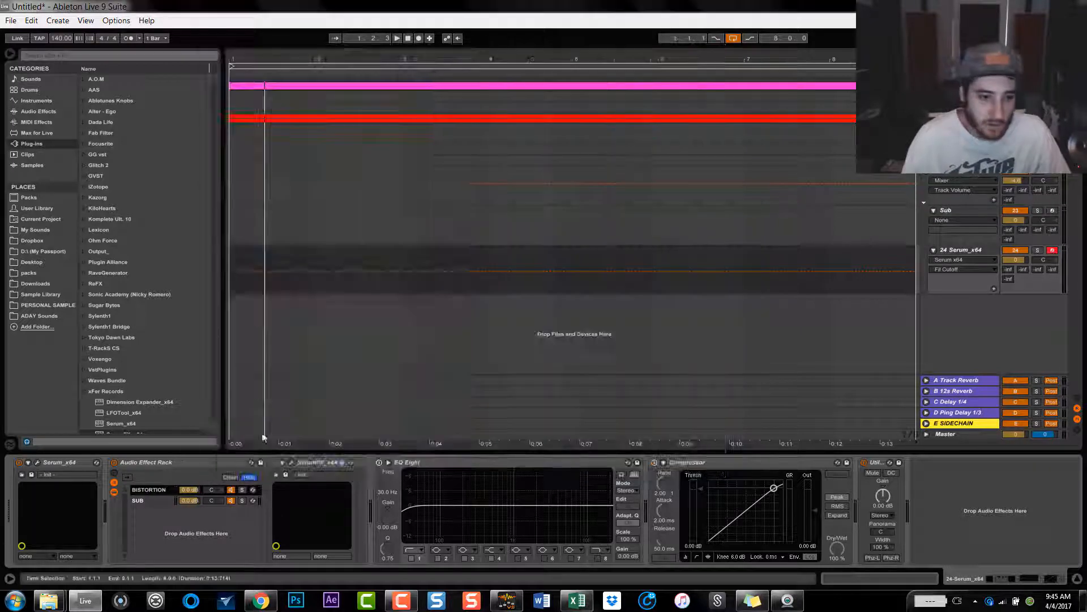
left_click(150, 501)
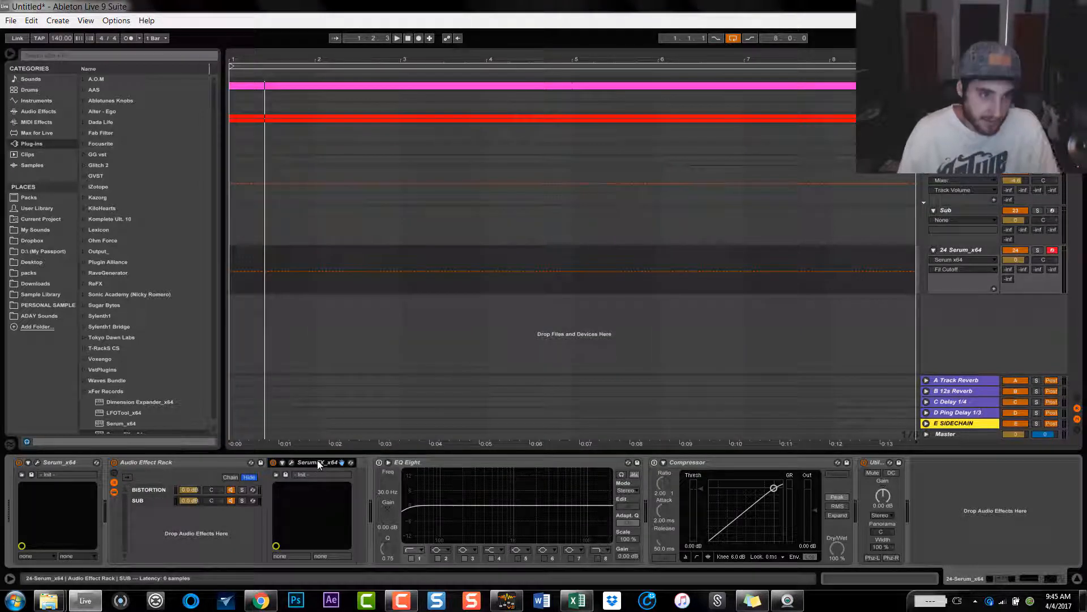
key("Delete")
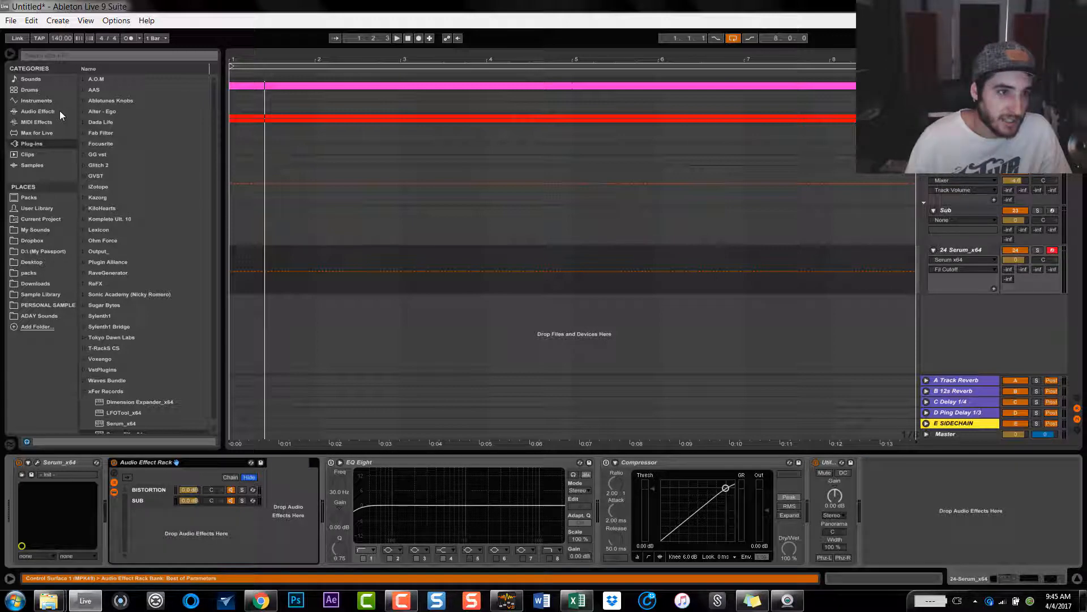
Step: Insert FabFilter Pro-Q 2 on the SUB chain
left_click(57, 111)
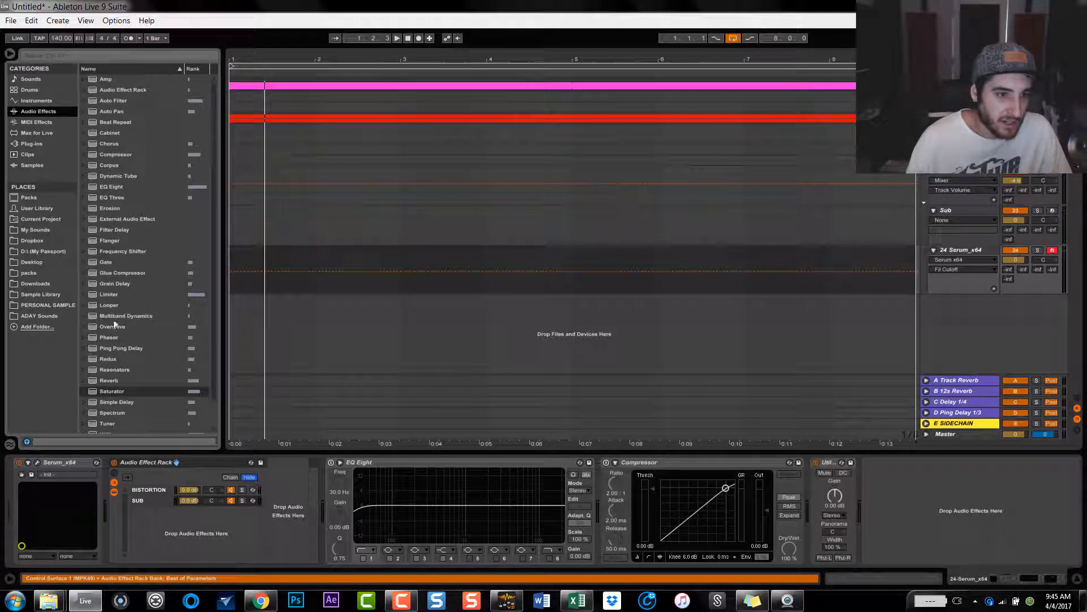
left_click(32, 144)
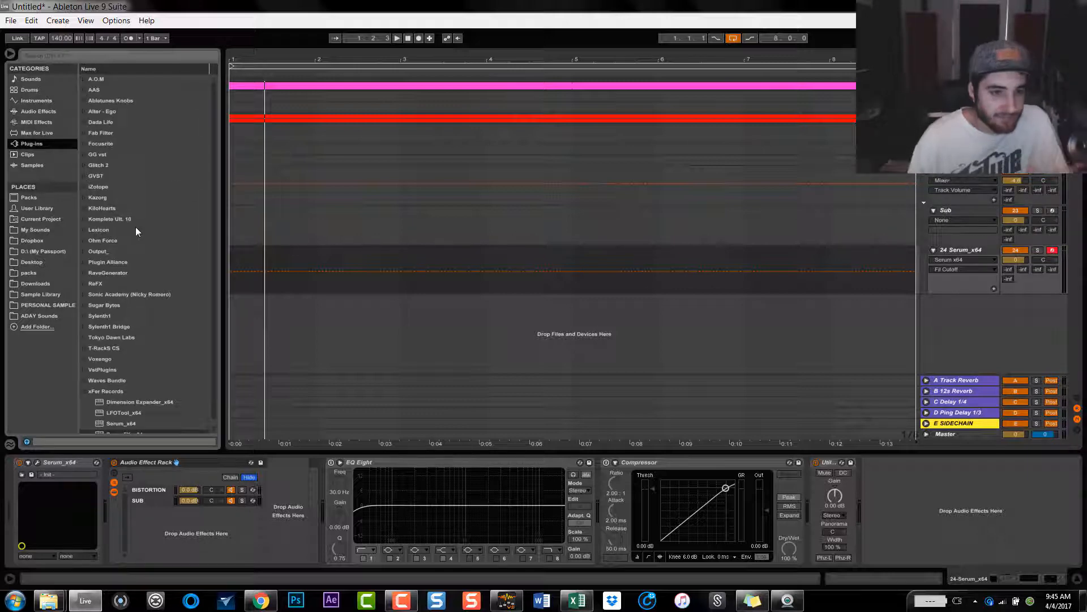
scroll(94, 400, "down", 1)
scroll(104, 289, "up", 1)
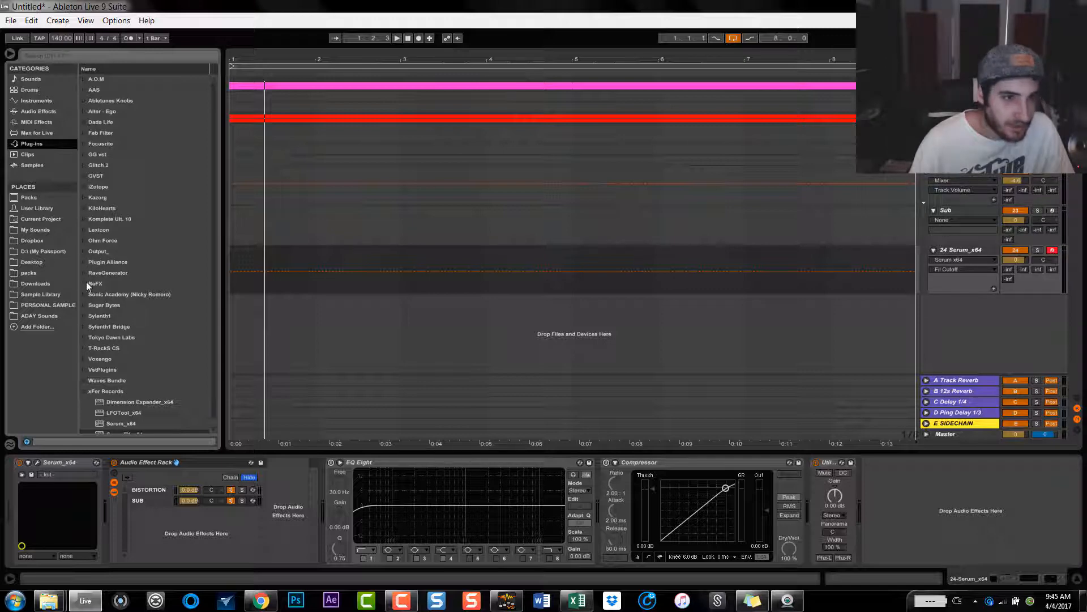
left_click(84, 132)
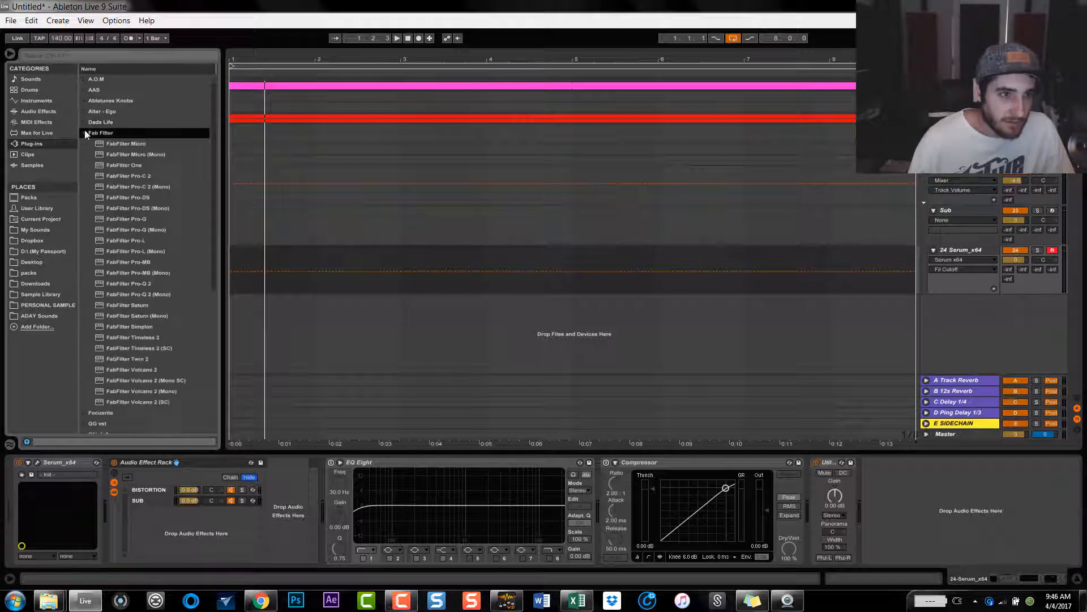
left_click_drag(138, 285, 167, 500)
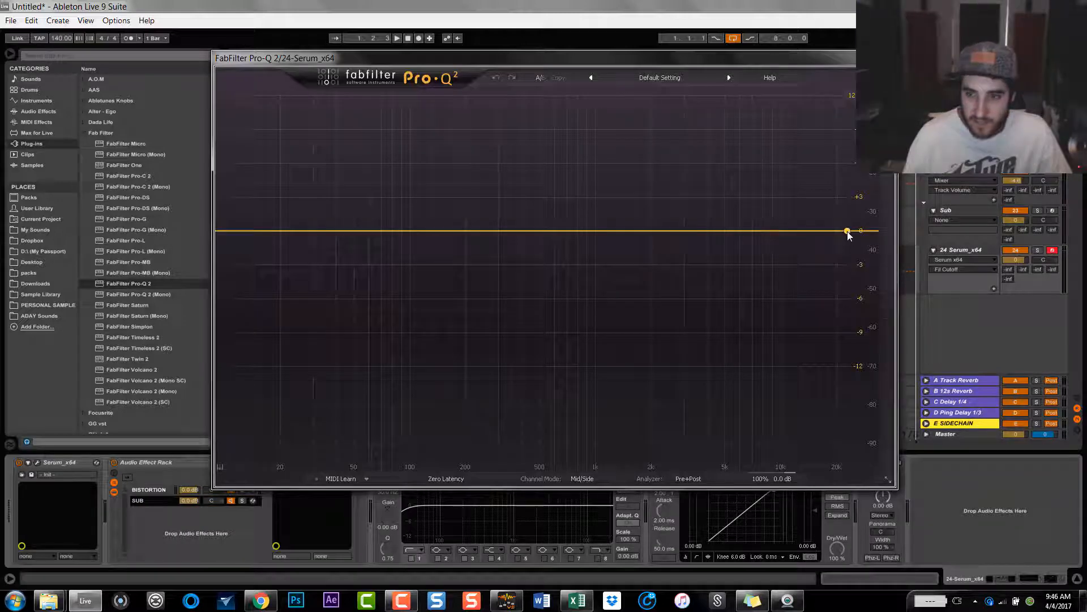
Step: Create a 48 dB/oct high cut just above 100 Hz in the SUB chain's Pro-Q 2 and audition it
double_click(847, 231)
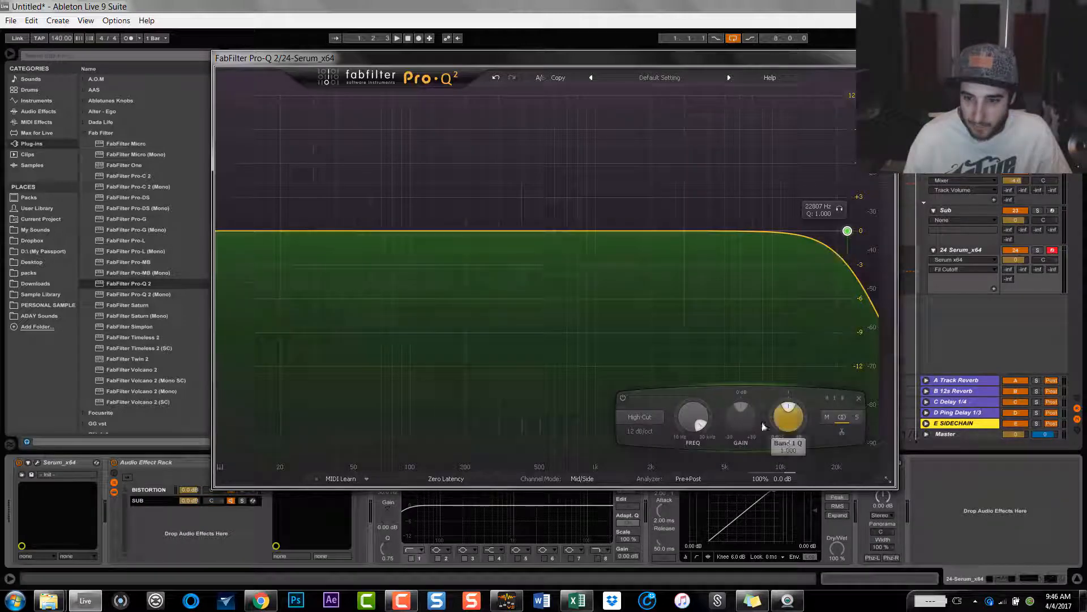
left_click(640, 432)
left_click(657, 519)
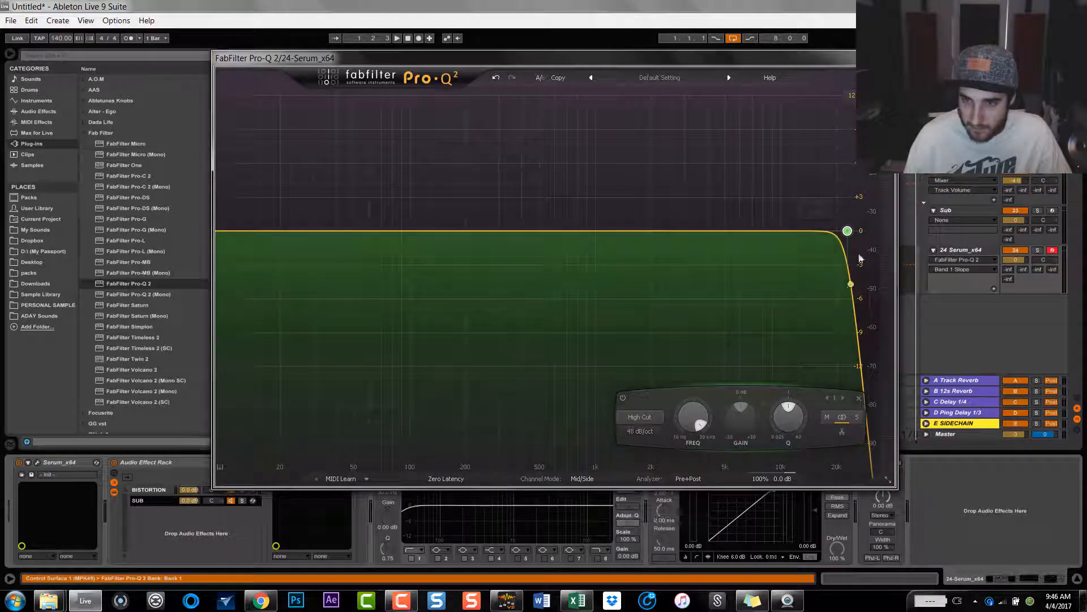
left_click_drag(846, 231, 405, 244)
key("space")
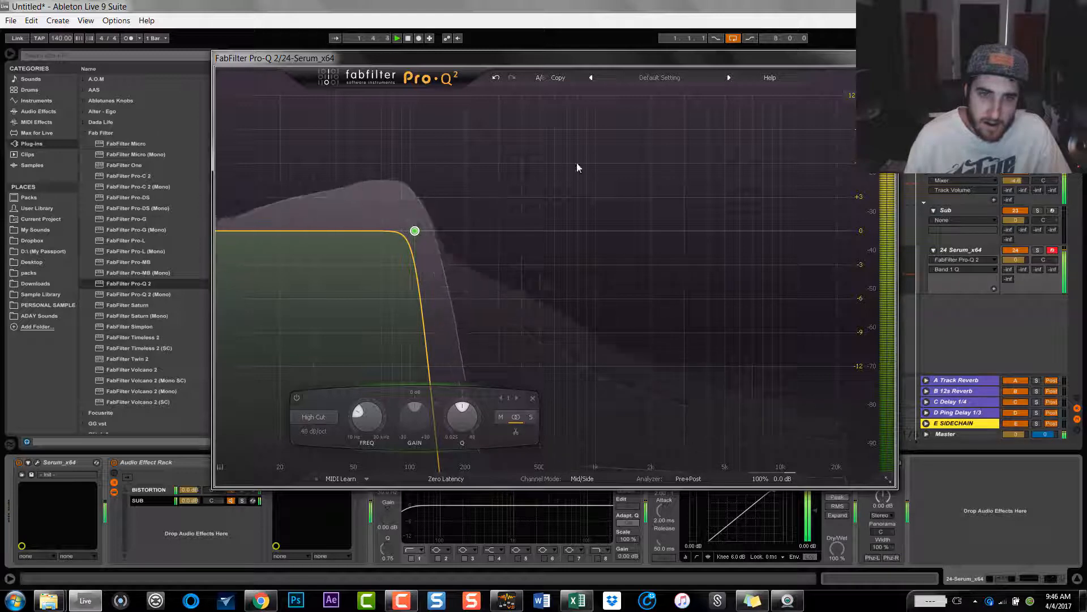
left_click(888, 57)
key("space")
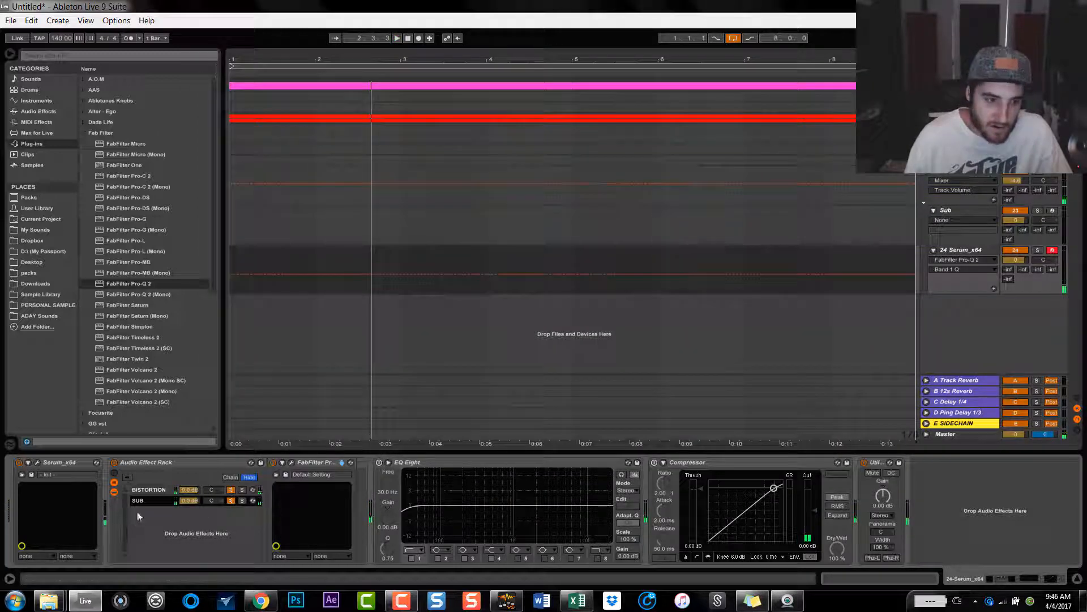
Step: Add a Utility after Pro-Q 2 on the SUB chain, with its channel mode set to Right and width at 0%
left_click(154, 492)
left_click(159, 498)
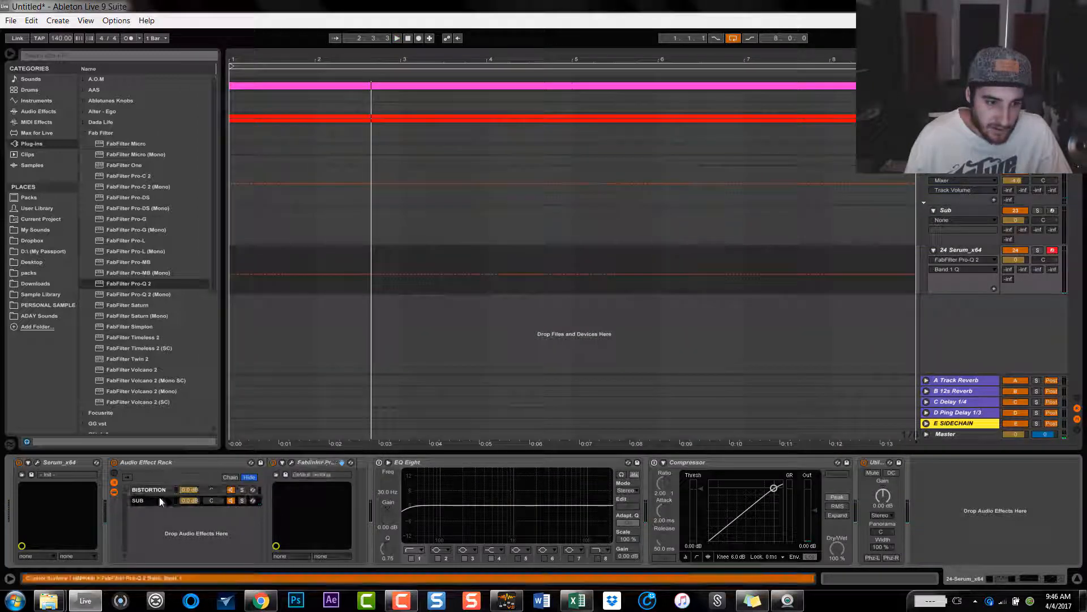
left_click(37, 111)
scroll(150, 317, "down", 1)
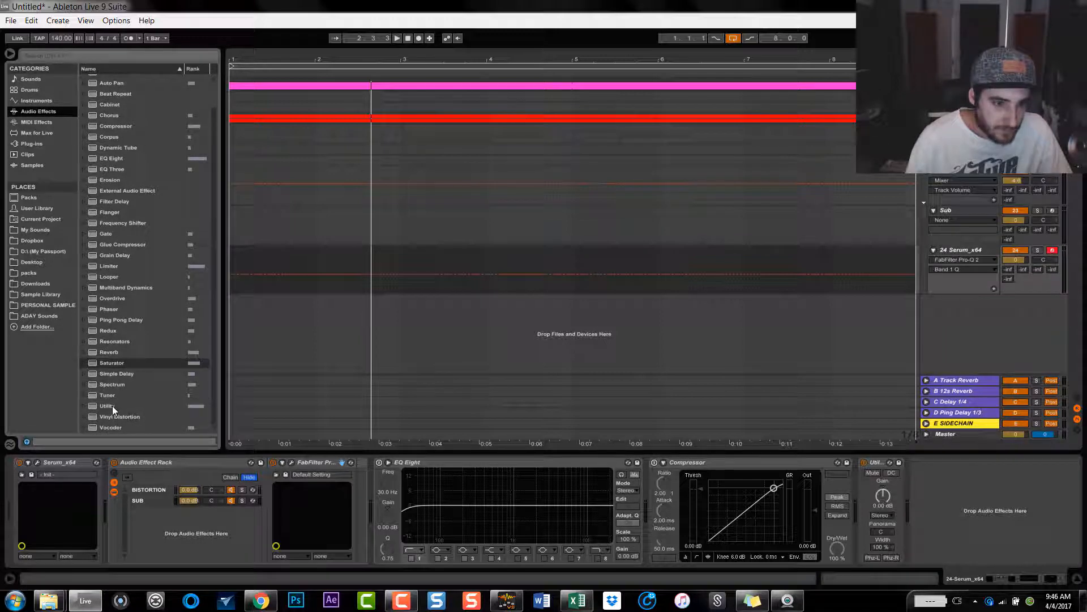
left_click_drag(112, 406, 352, 525)
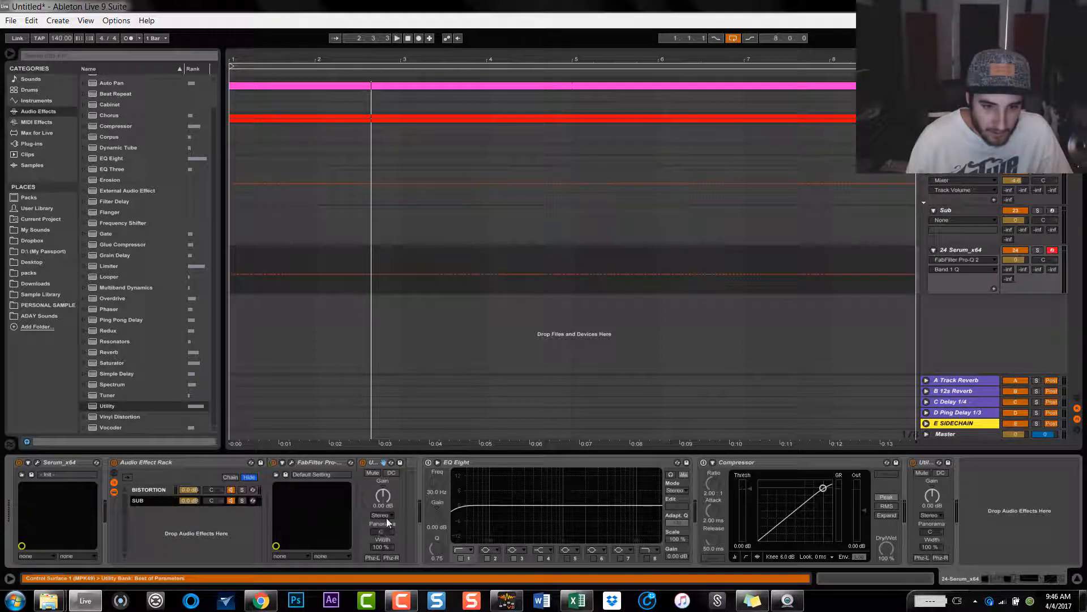
left_click(387, 516)
left_click(389, 538)
left_click_drag(388, 547, 387, 597)
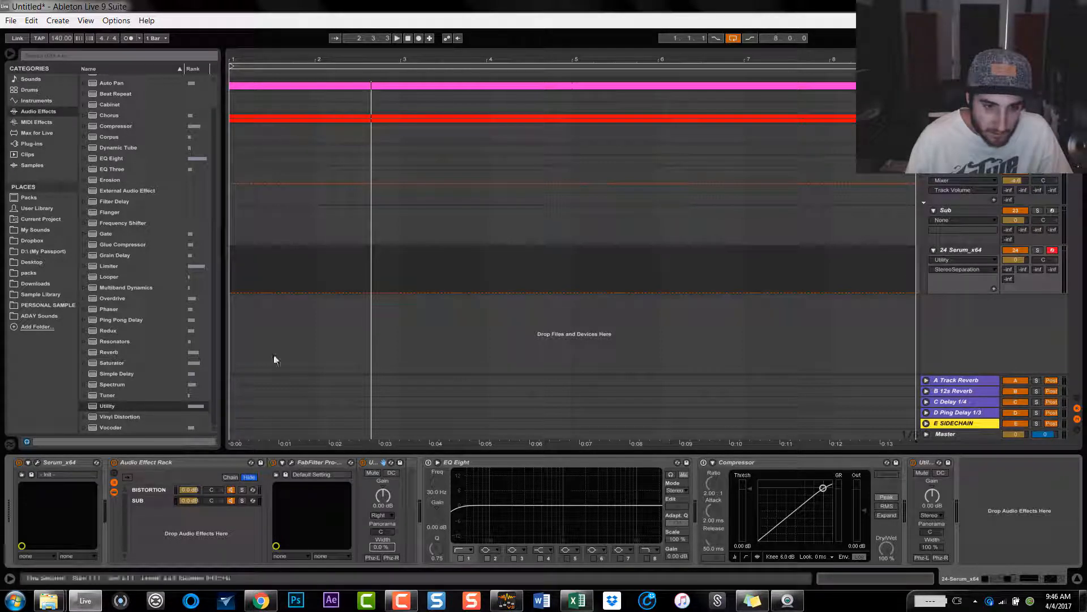
Step: Play the loop briefly, and insert FabFilter Pro-Q 2 after SerumFX on the DISTORTION chain
key("space")
left_click(151, 491)
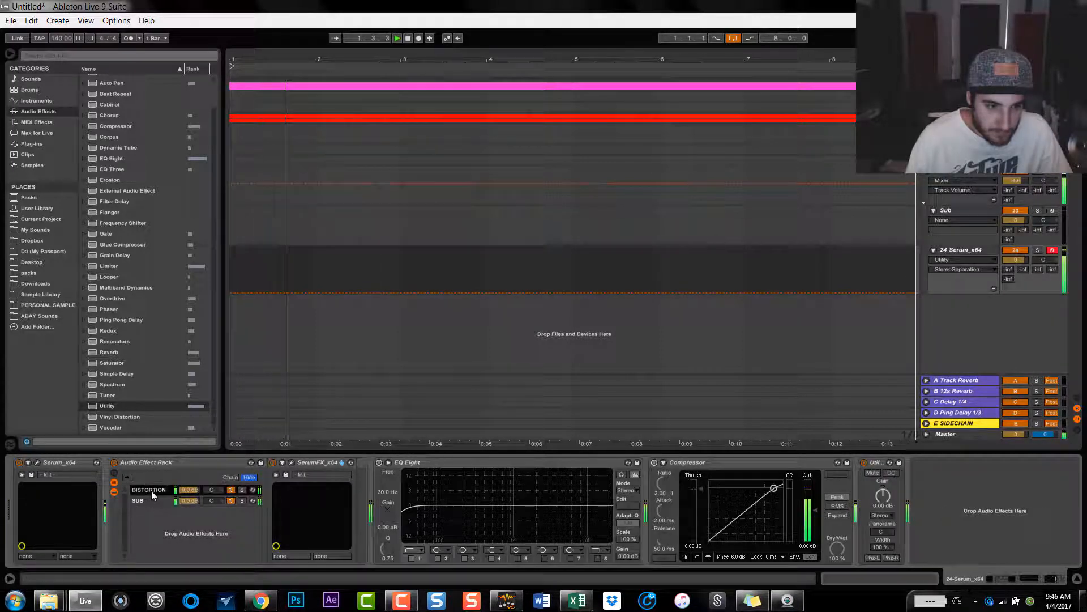
left_click(42, 145)
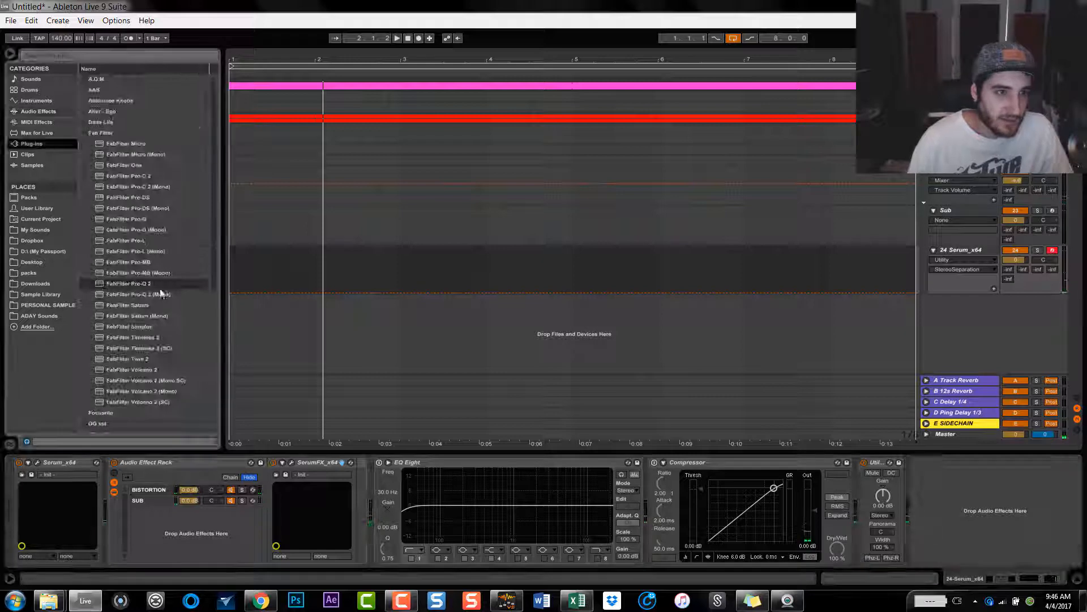
left_click(144, 282)
left_click_drag(353, 485, 365, 484)
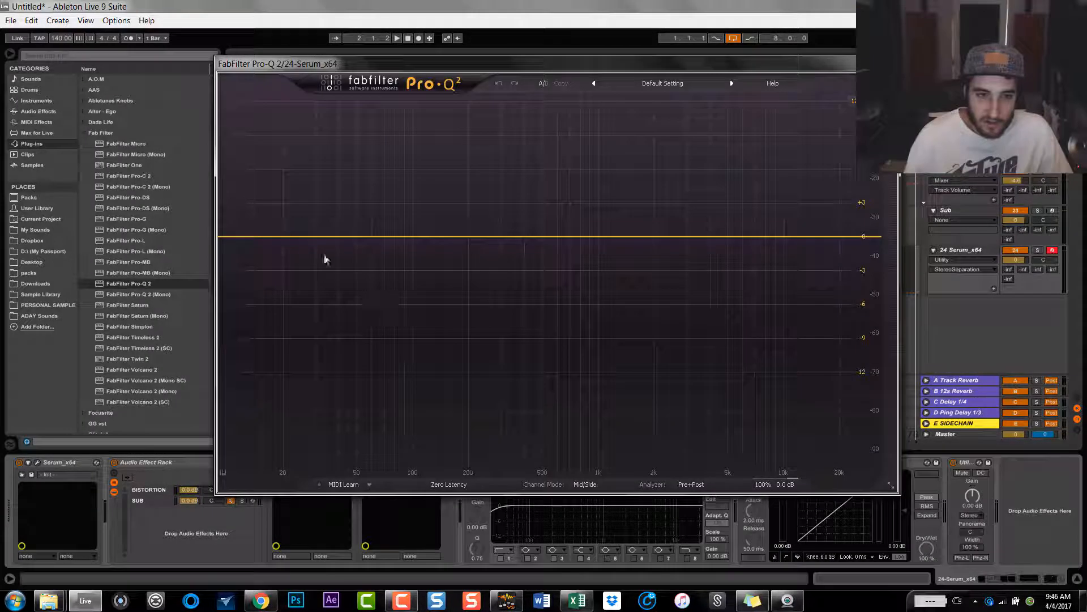
Step: Create a low cut at about 71 Hz with a 48 dB/oct slope in the DISTORTION chain's Pro-Q 2
double_click(244, 237)
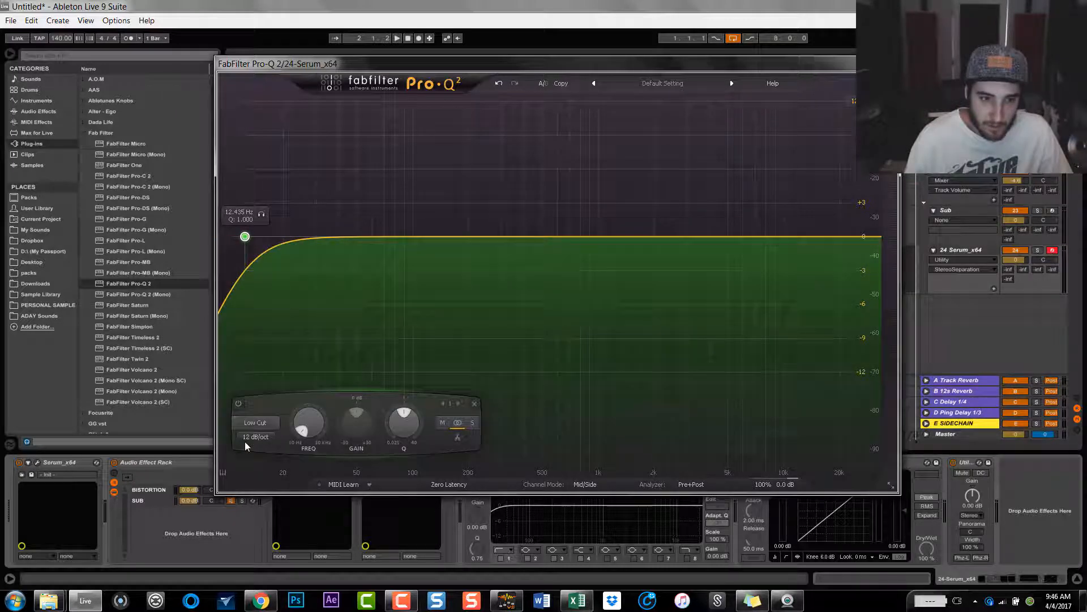
left_click(256, 437)
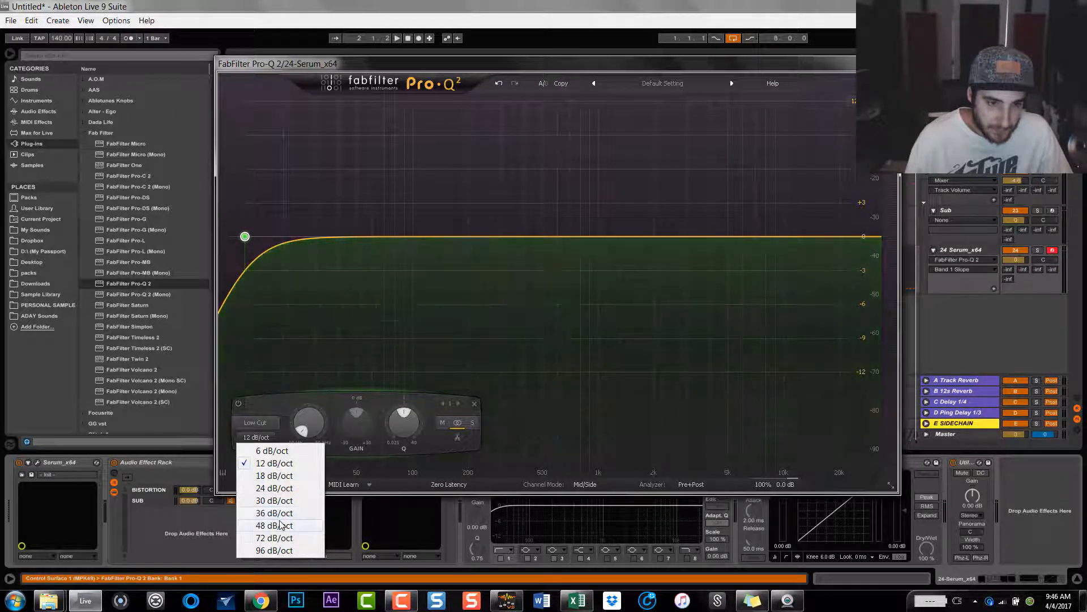
left_click(279, 525)
left_click_drag(244, 236, 385, 236)
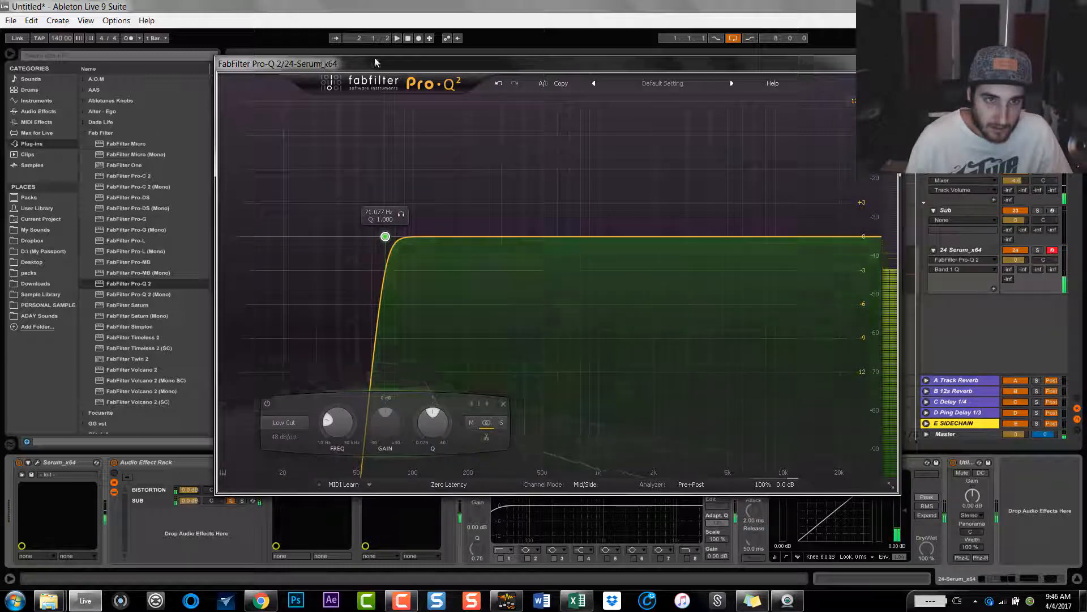
Step: Raise the DISTORTION chain's low cut to about 110 Hz and solo the SUB chain
left_click_drag(375, 62, 500, 54)
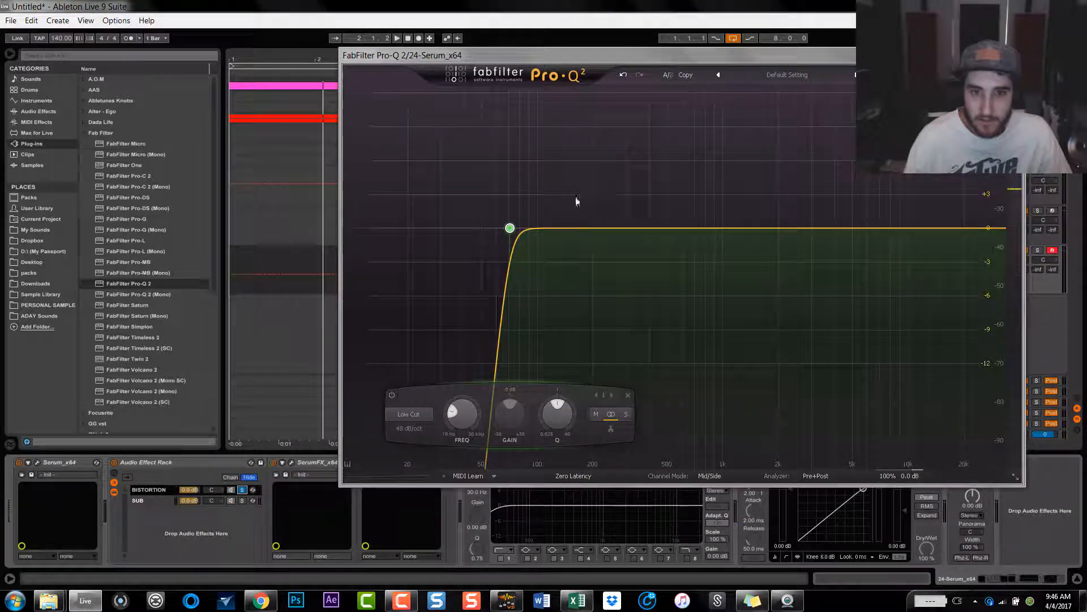
mouse_move(519, 212)
left_click_drag(527, 207, 566, 216)
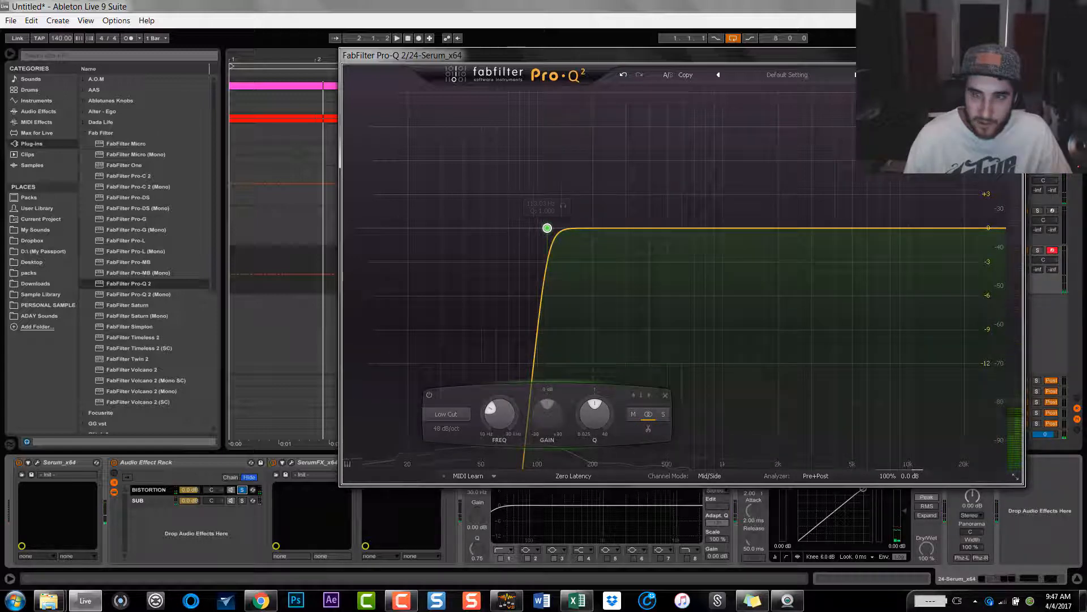
left_click(1016, 55)
left_click(242, 501)
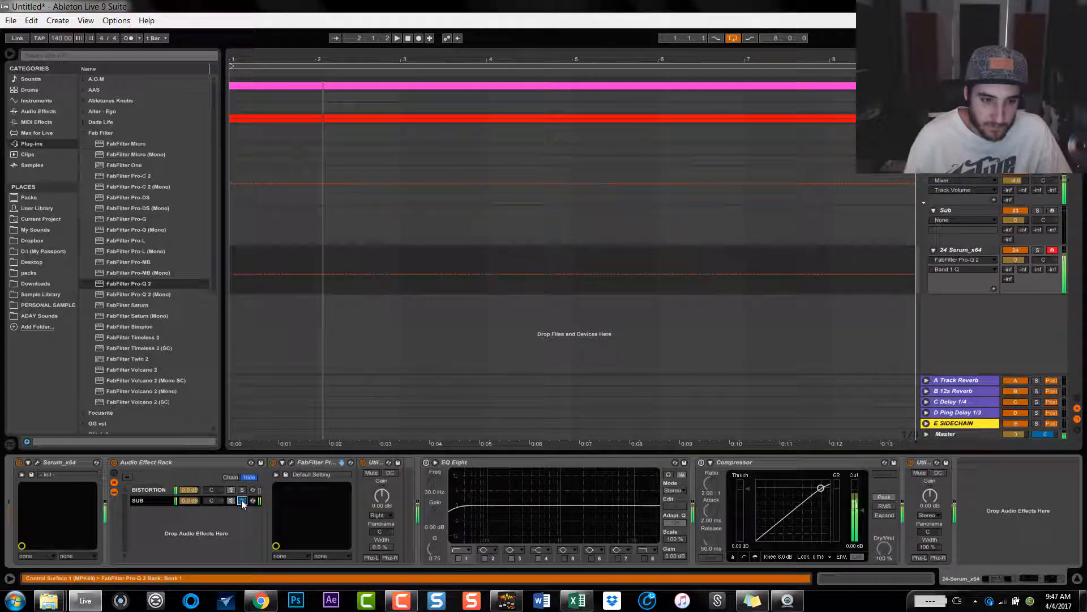
Step: Unsolo the SUB chain and move Pro-Q 2 ahead of SerumFX on the DISTORTION chain
left_click(241, 491)
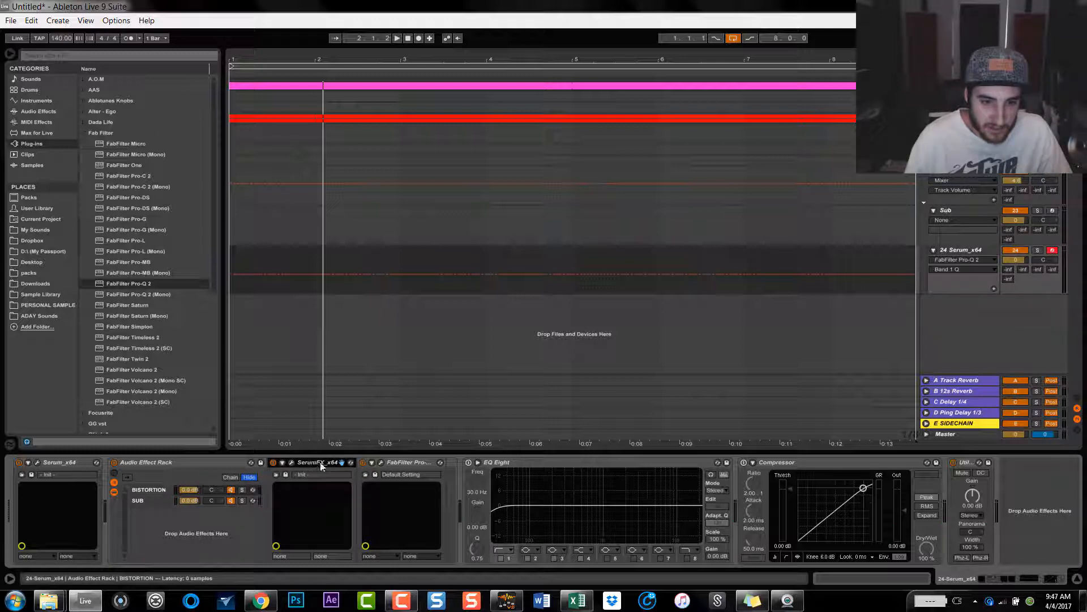
left_click(411, 462)
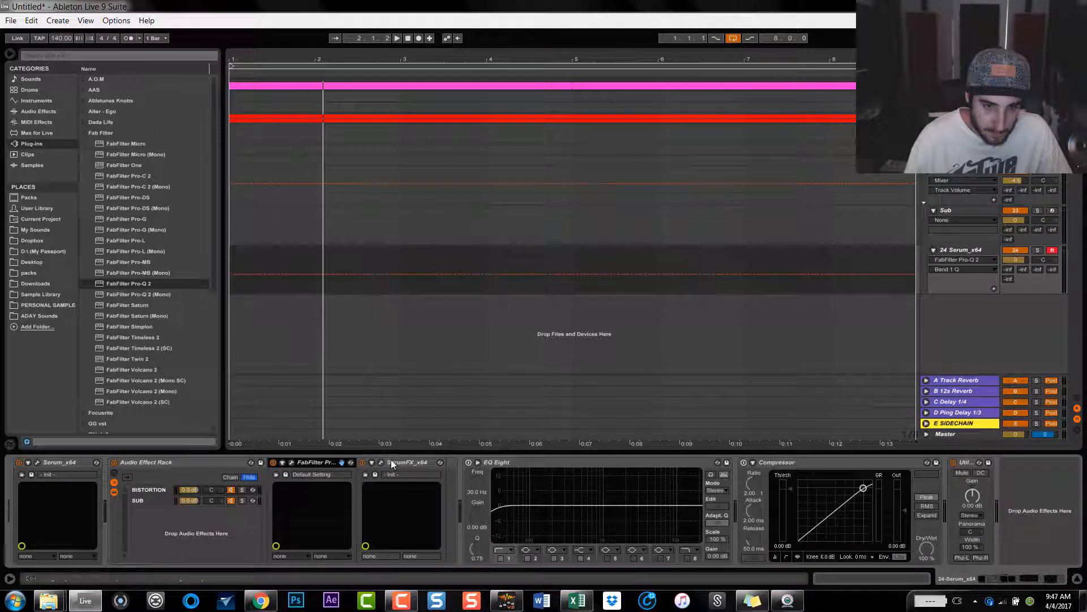
Step: Open the DISTORTION chain's SerumFX, enable its Distortion module in Tube mode, and raise the drive while testing the sound
left_click(382, 463)
left_click(249, 126)
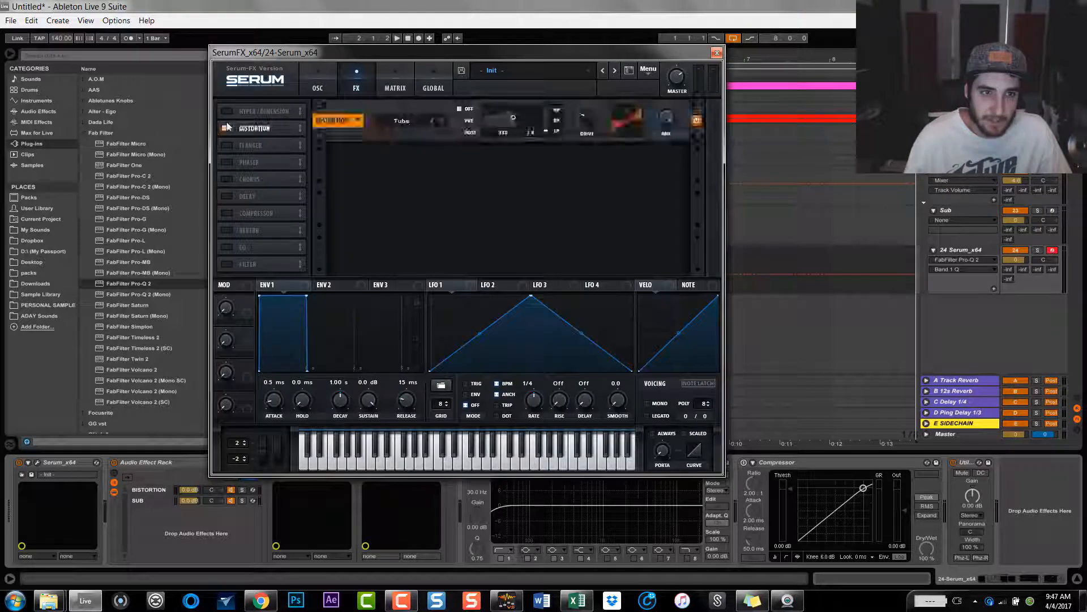
left_click_drag(591, 118, 600, 69)
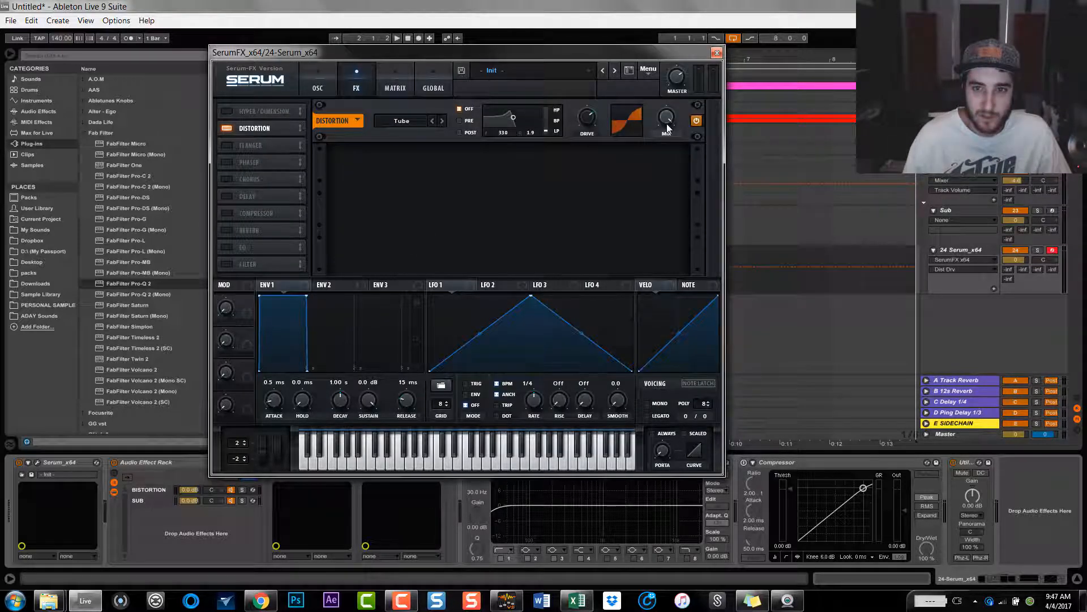
left_click_drag(589, 117, 592, 47)
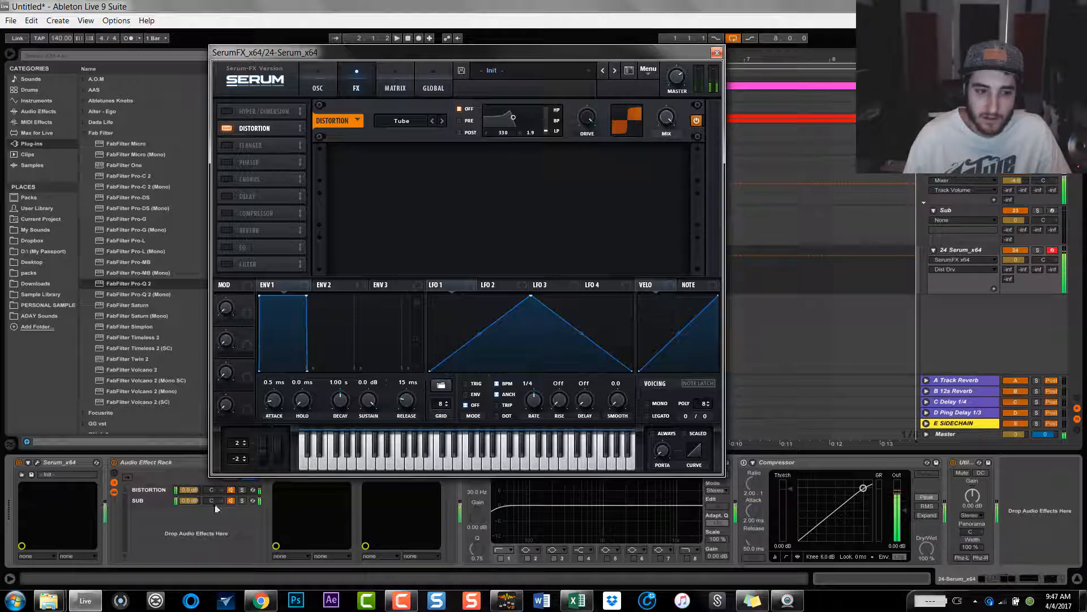
Step: Solo the SUB and DISTORTION chains in turn to compare them, and lower SerumFX's distortion drive to 78%
left_click(242, 500)
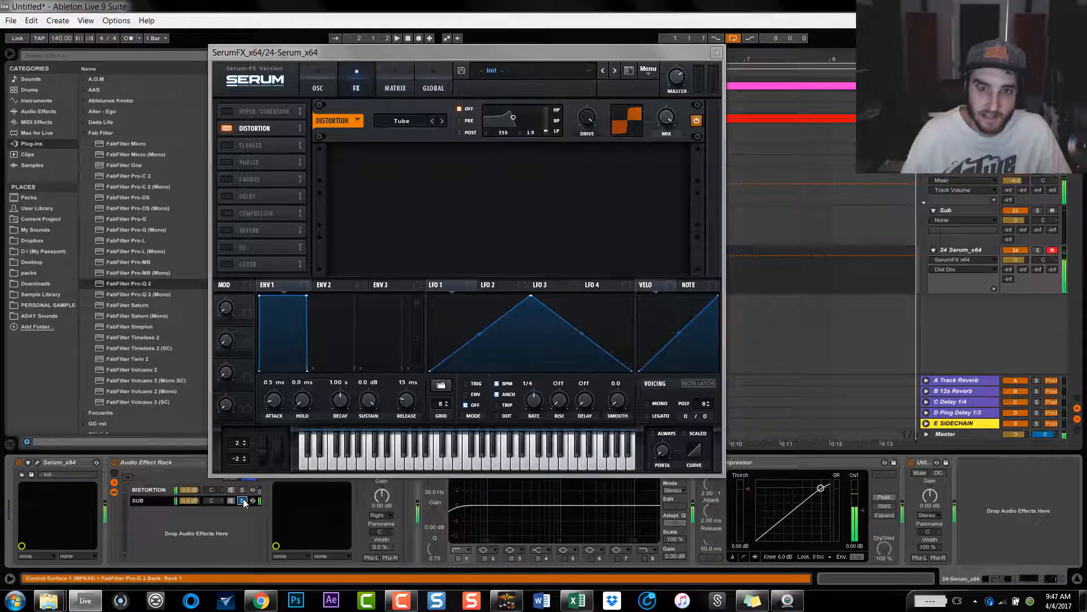
left_click(242, 489)
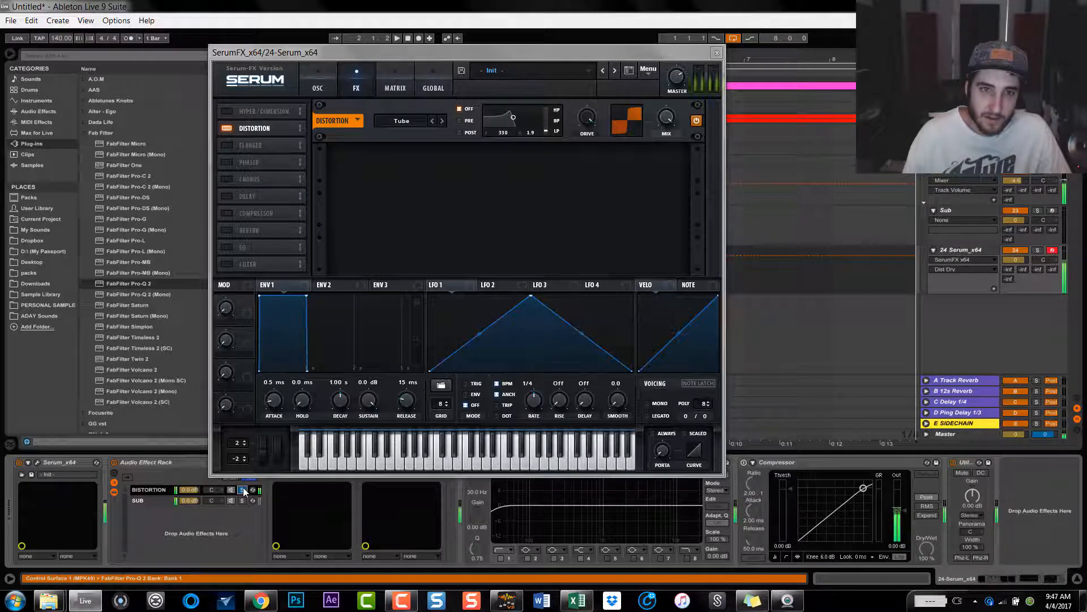
left_click_drag(598, 119, 589, 149)
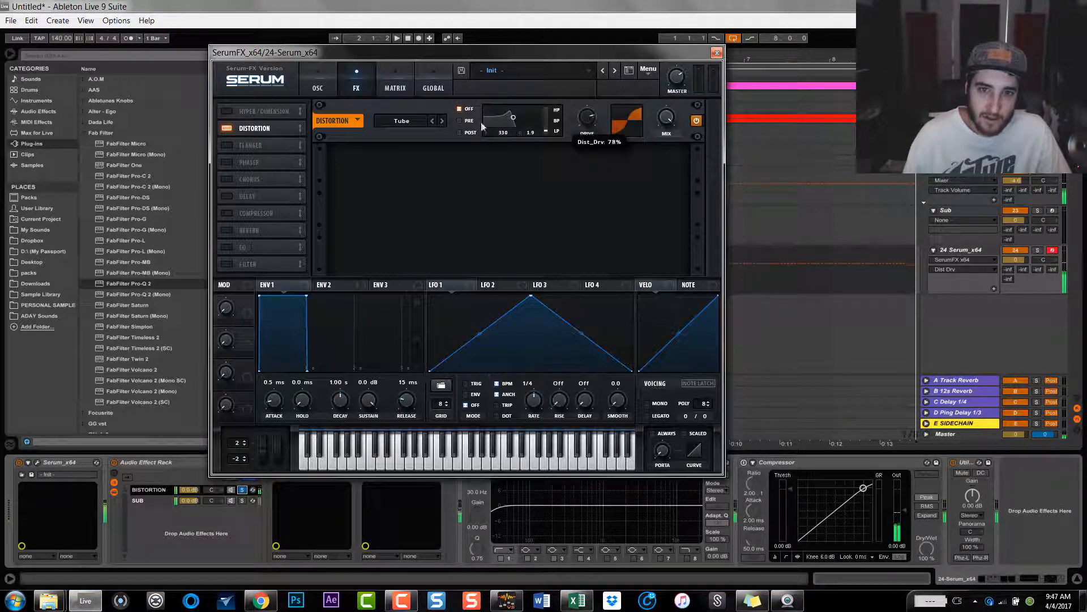
Step: Try other SerumFX distortion types, including Diode 1 and Lin.Fold, and lower the drive on Lin.Fold
left_click(440, 121)
left_click(440, 121)
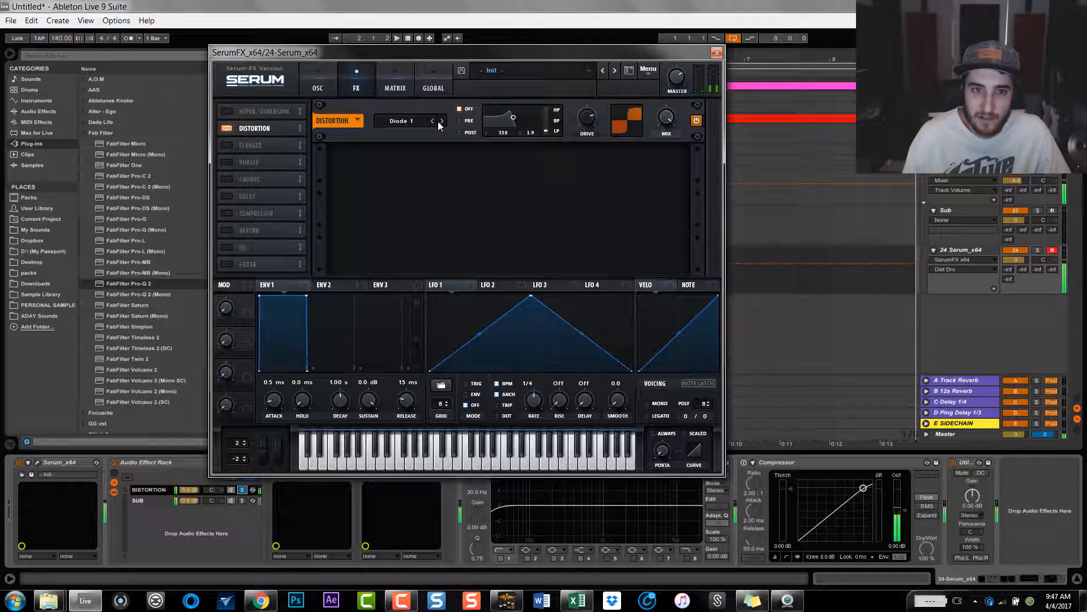
left_click(440, 121)
left_click(440, 121)
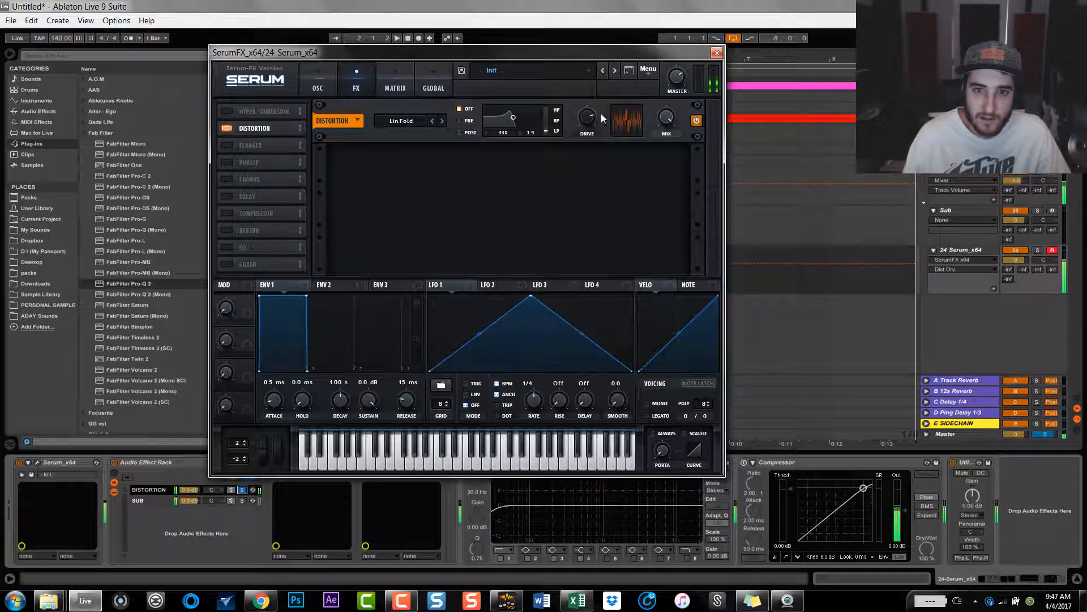
left_click_drag(602, 118, 600, 213)
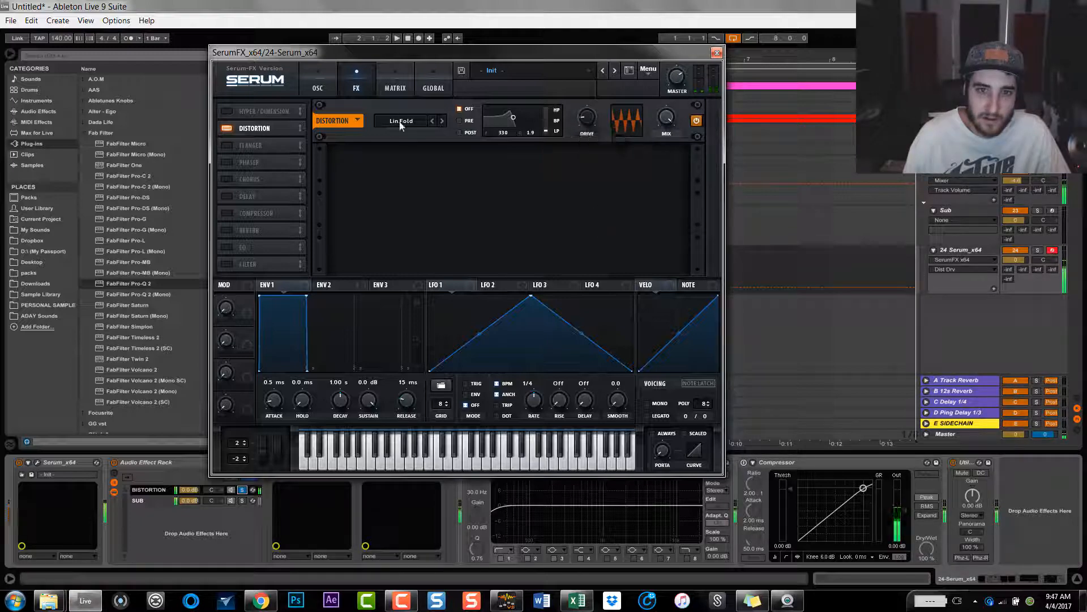
left_click(433, 121)
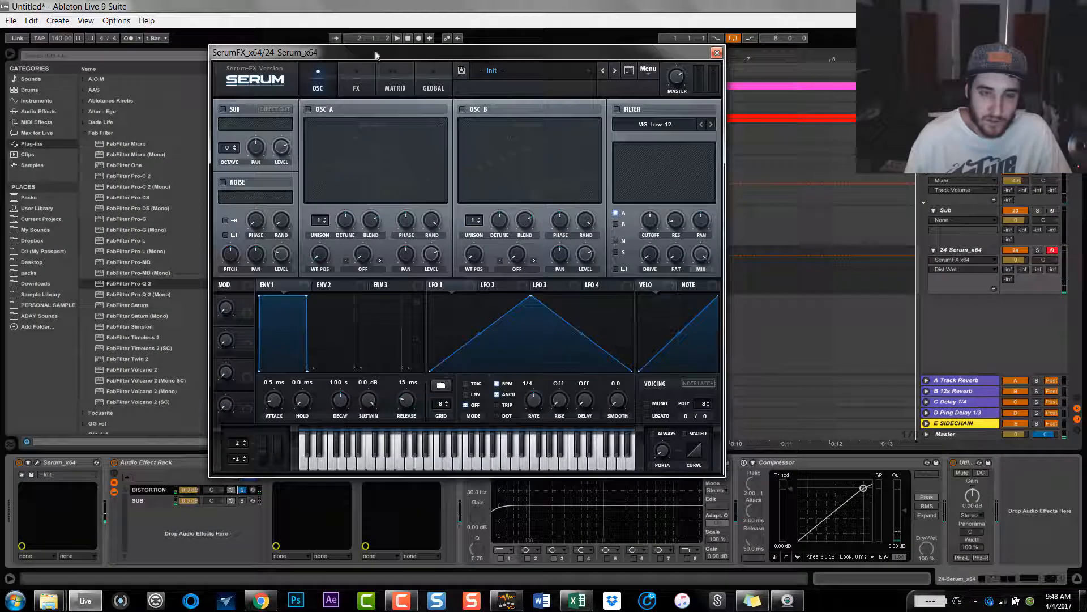
Step: Close the SerumFX window, duplicate the Serum track with its effects, and rename the copy SUB
left_click(715, 53)
left_click(66, 465)
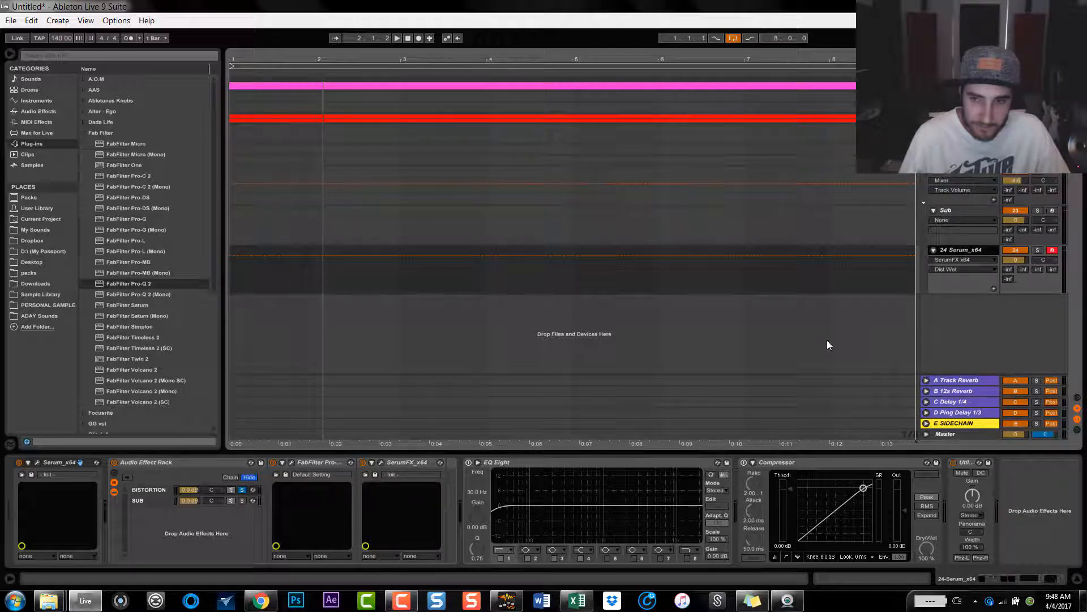
key("ctrl+d")
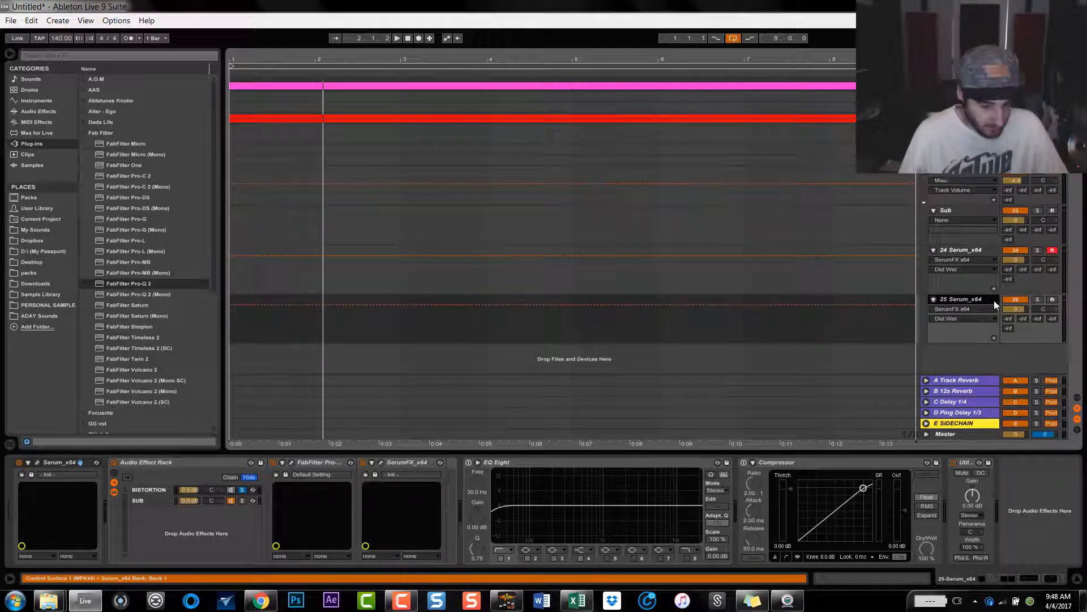
key("ctrl+r")
type("SUB")
key("Return")
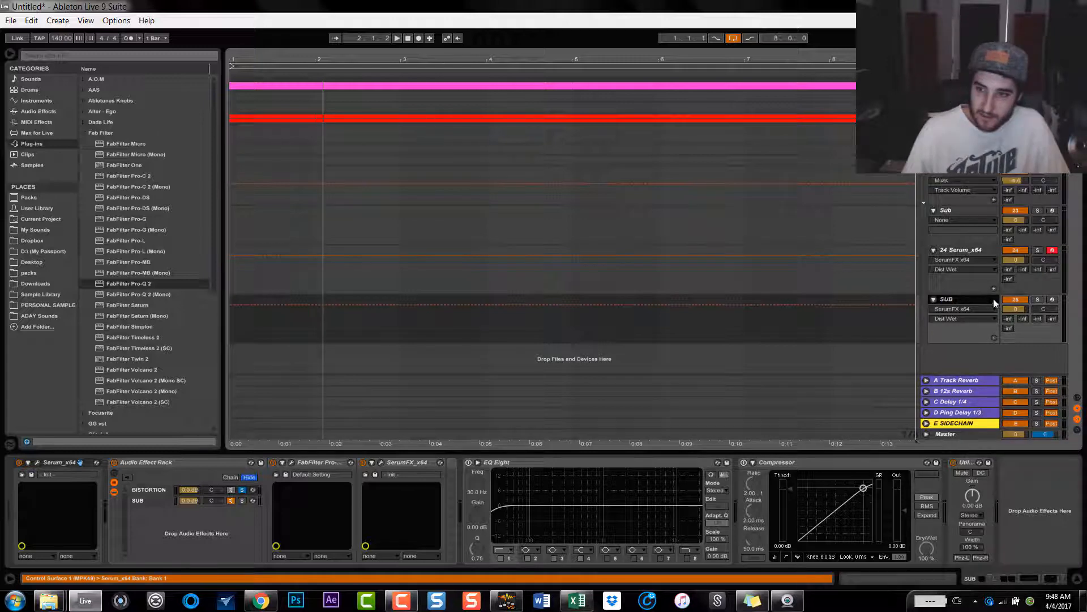
Step: Rename the original Serum track DIST SUB
left_click(956, 249)
key("ctrl+r")
type("D")
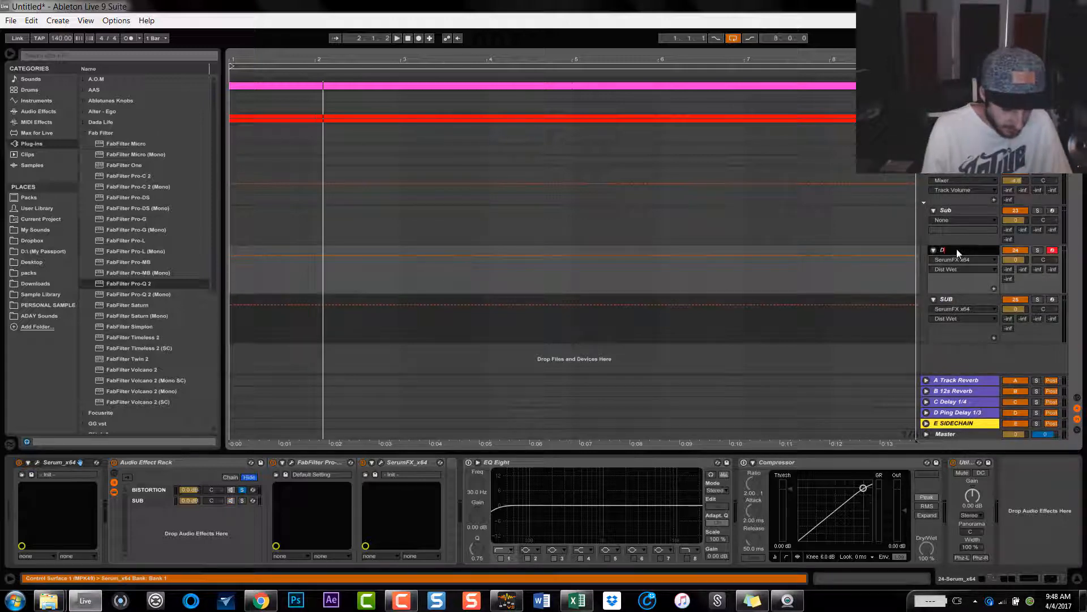
type("IST SUB")
key("Return")
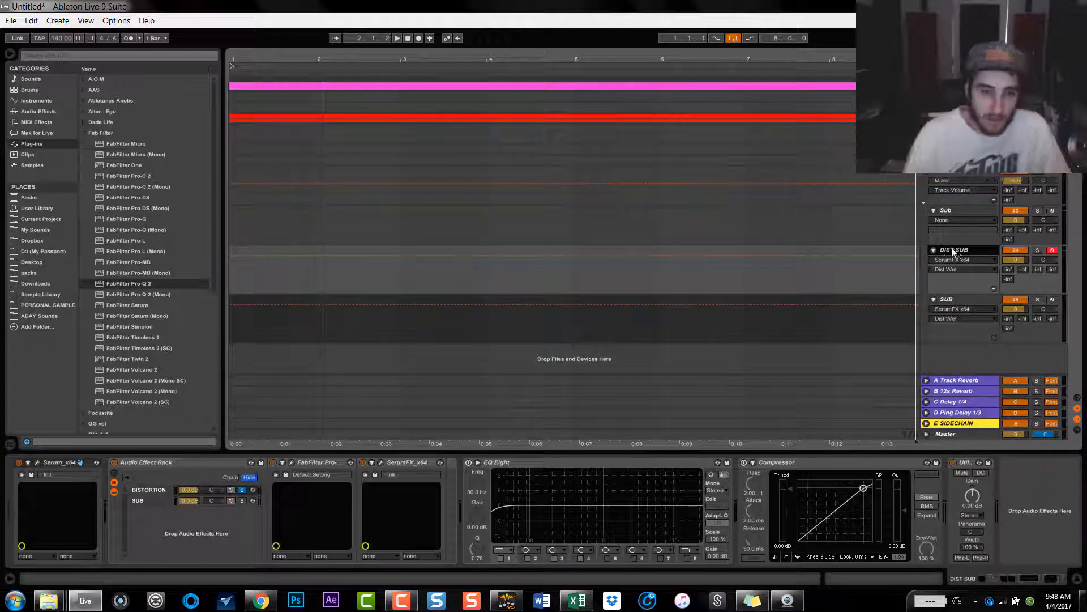
Step: Move Pro-Q 2 and SerumFX out of the rack to the end of the DIST SUB track's devices, and delete the emptied DISTORTION chain
left_click(311, 461)
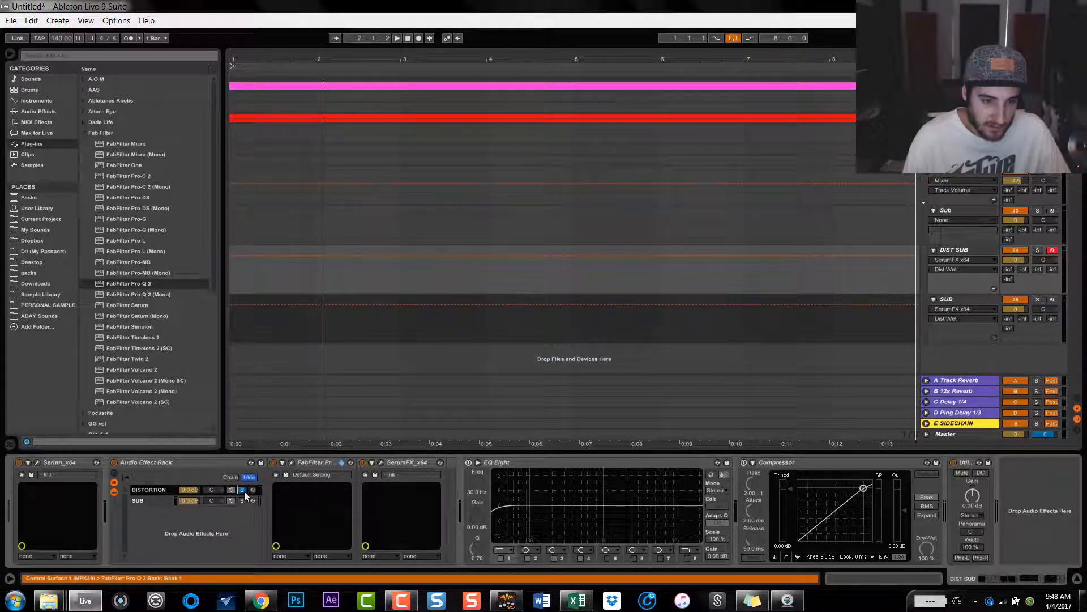
left_click(403, 464)
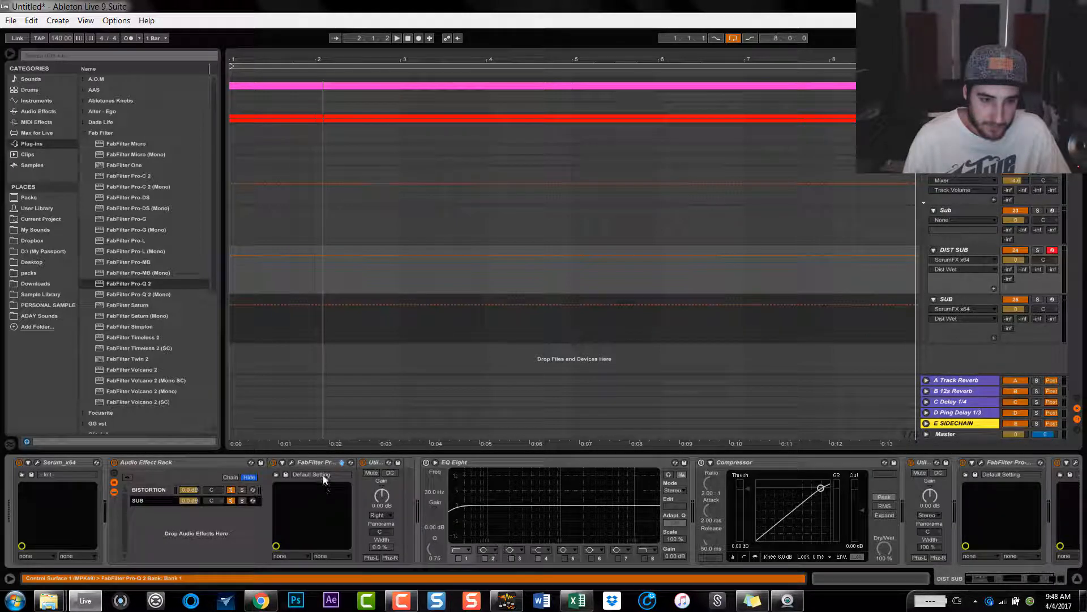
left_click(155, 490)
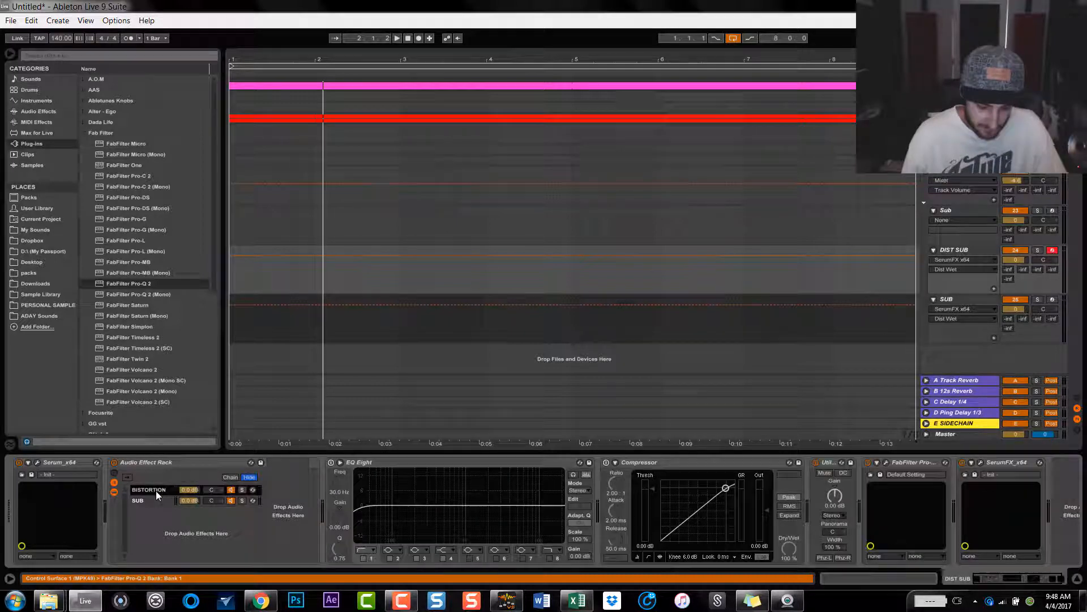
key("Delete")
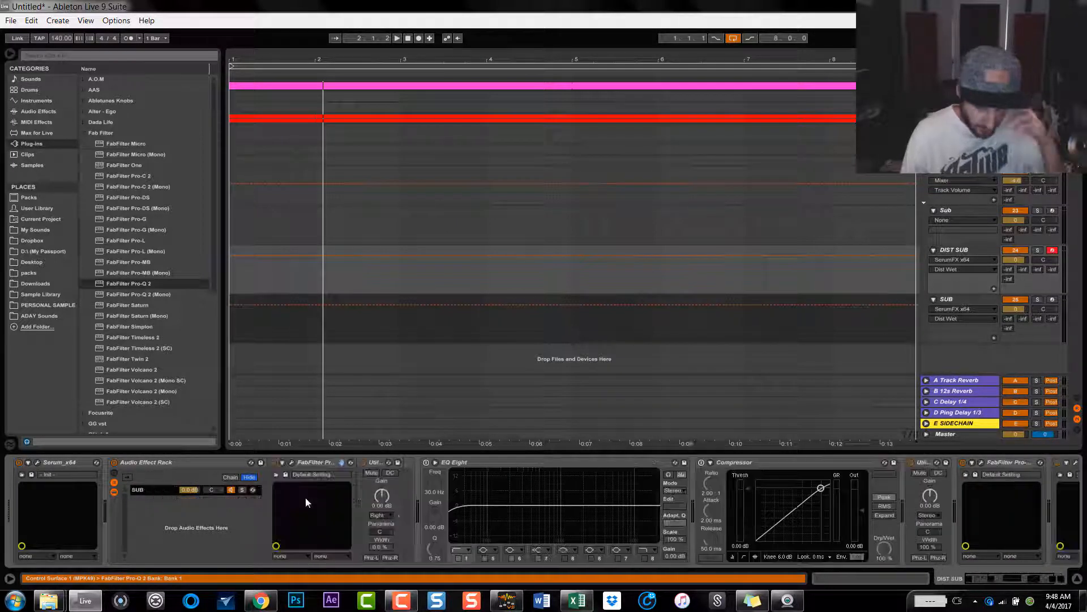
Step: Arm and solo the DIST SUB and SUB tracks in turn to audition each layer
left_click(1037, 250)
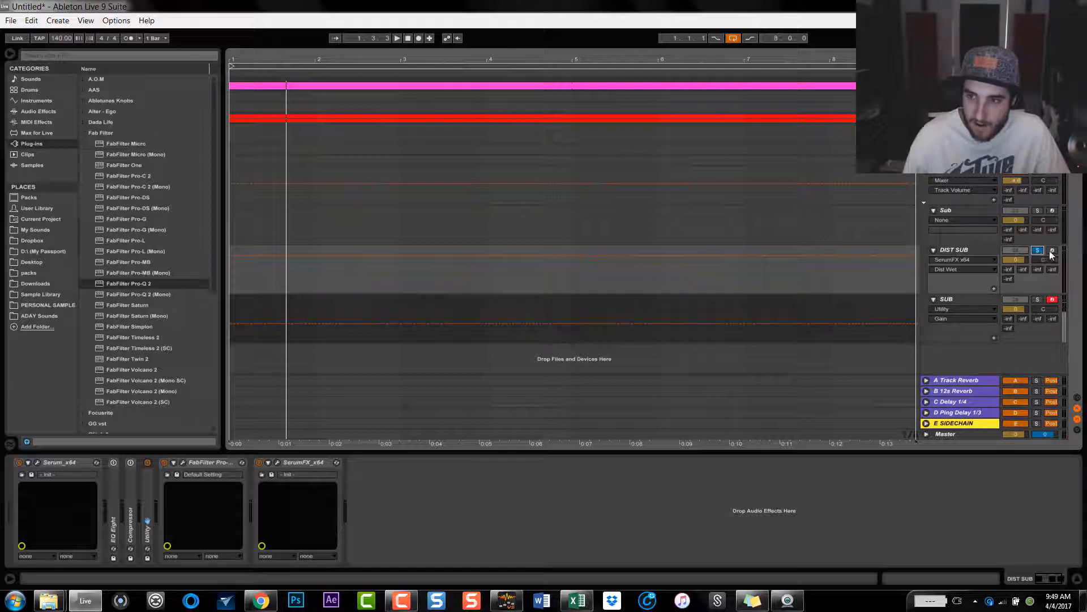
left_click(1052, 250)
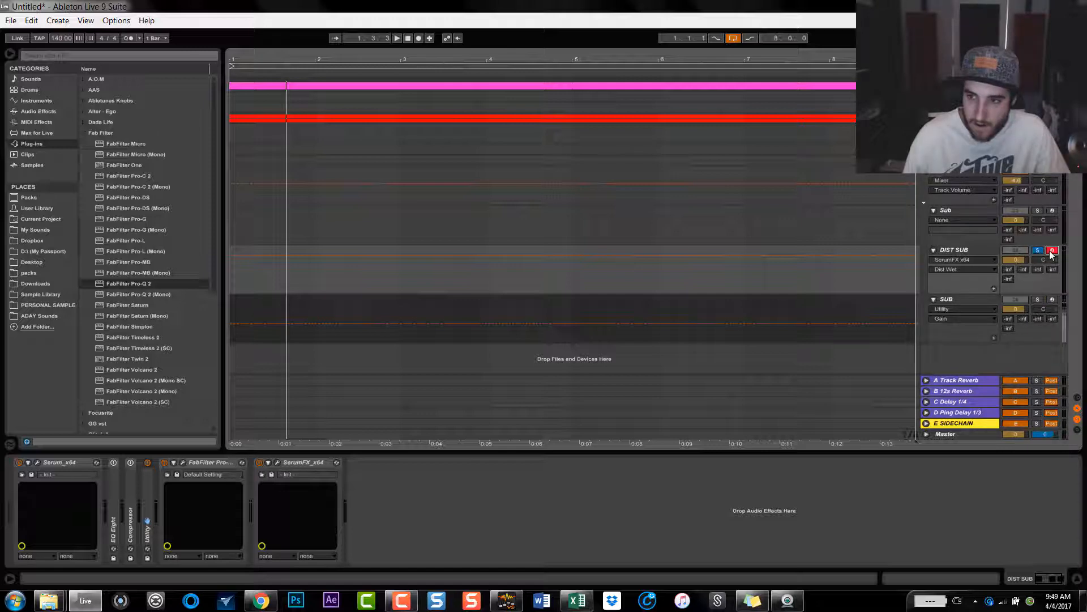
left_click(1052, 300)
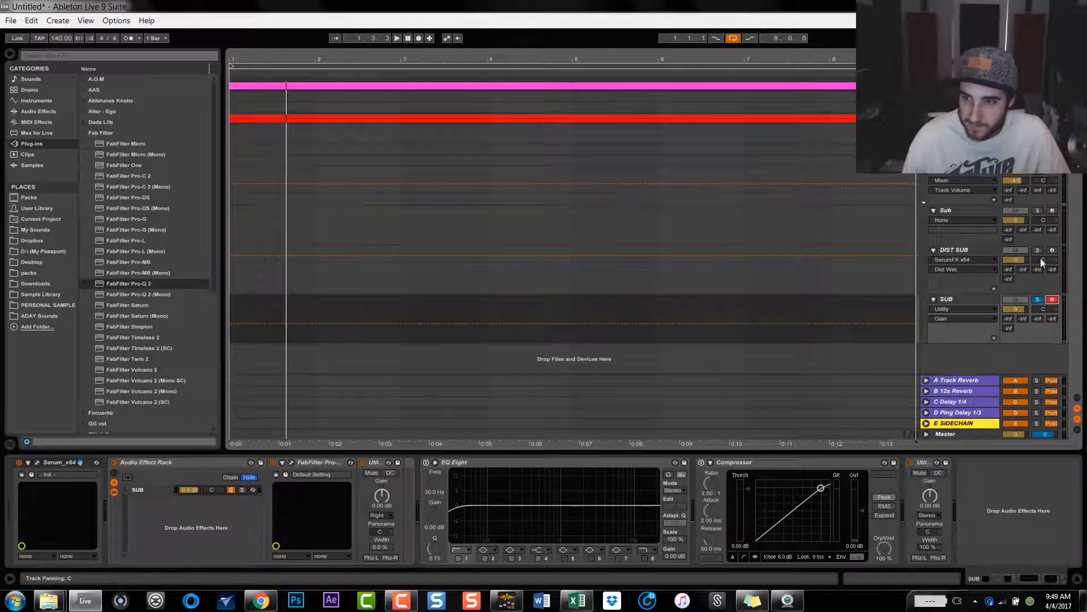
left_click(978, 245)
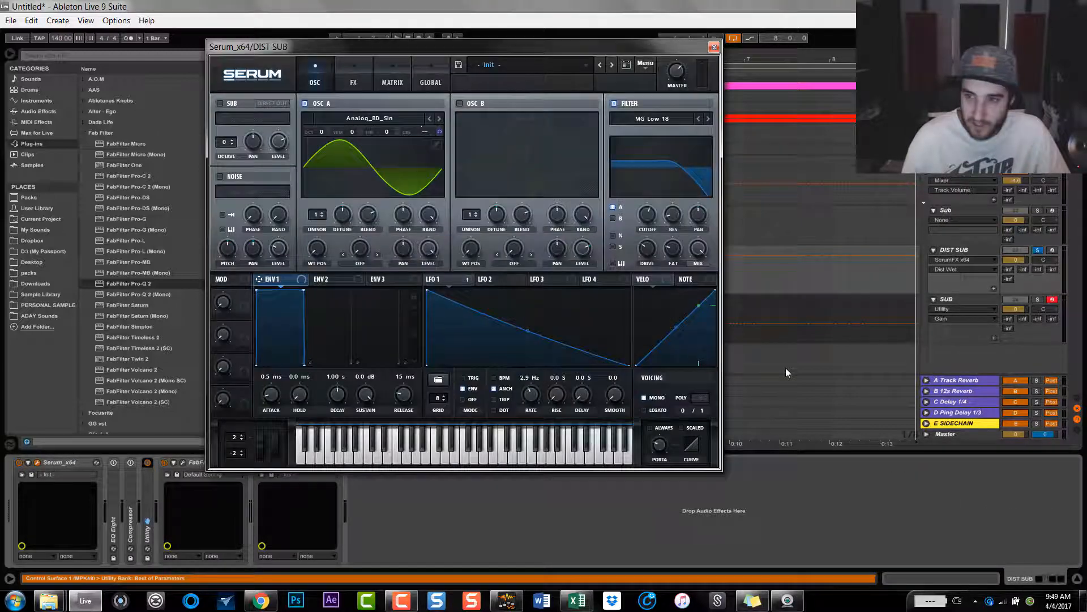
left_click(1038, 299, "ctrl")
Step: Create a MIDI clip from 1.1.1 to 1.3.1 with a sustained F0 note on the DIST SUB and SUB tracks
left_click_drag(410, 47, 779, 126)
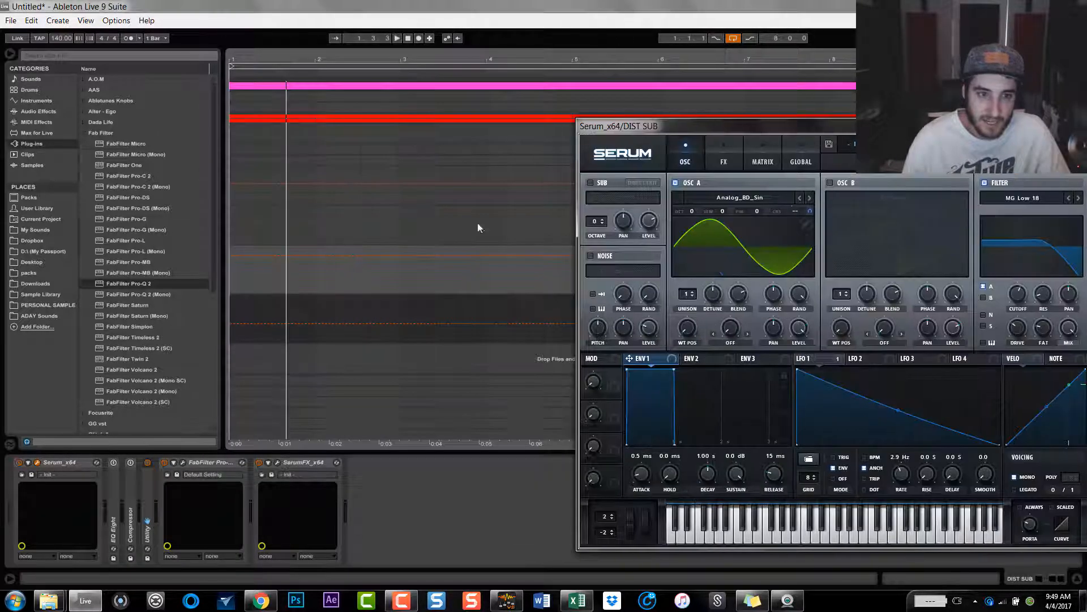
left_click_drag(270, 286, 302, 281)
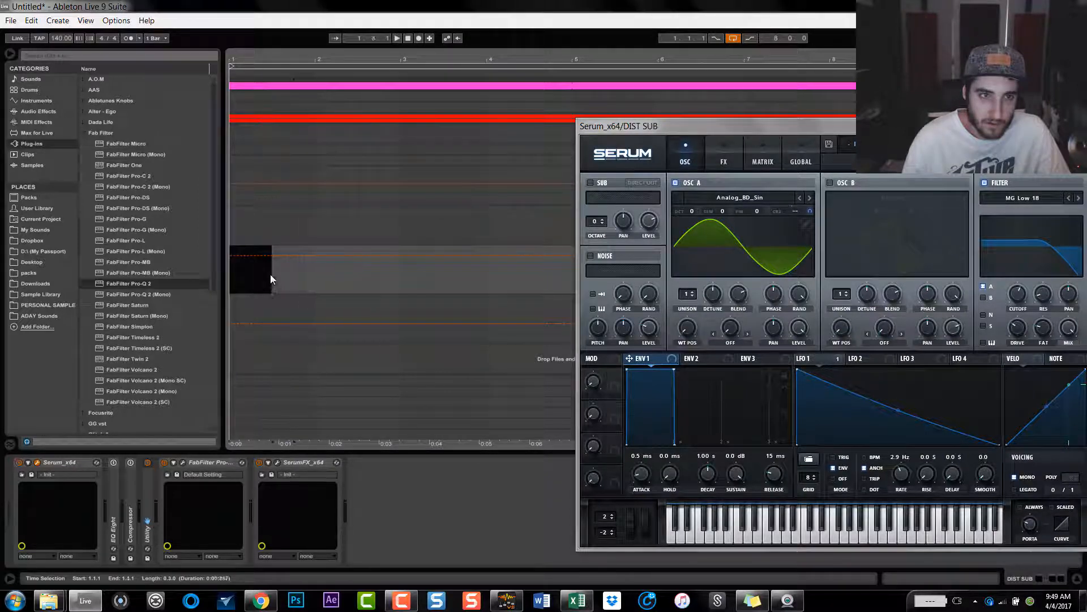
key("ctrl+shift+m")
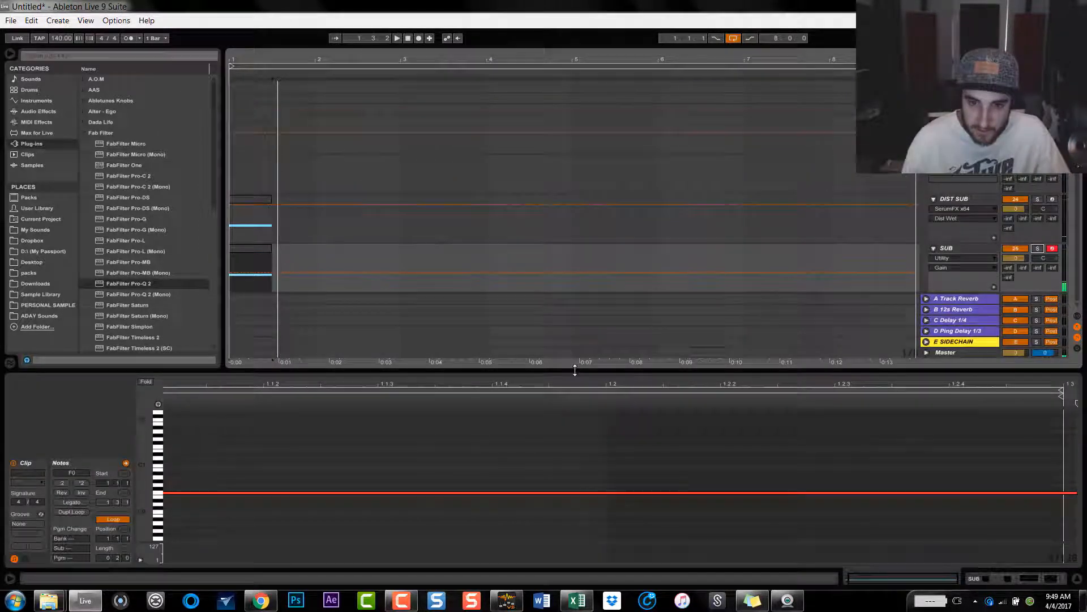
Step: Play the clips on both bass tracks and solo DIST SUB to hear it alone
key("ctrl+alt+l")
key("space")
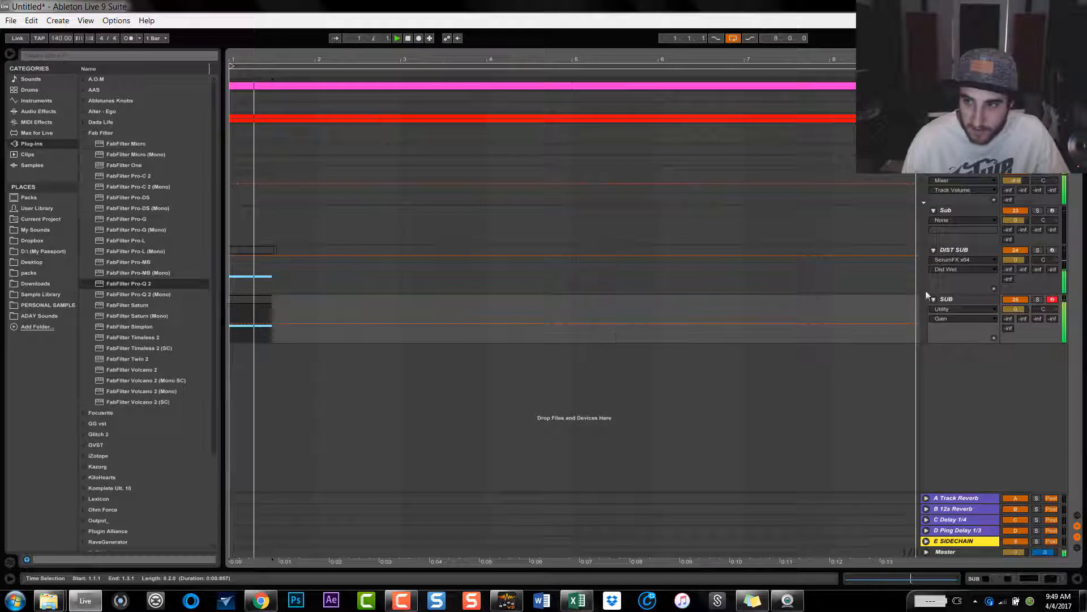
left_click(1037, 249)
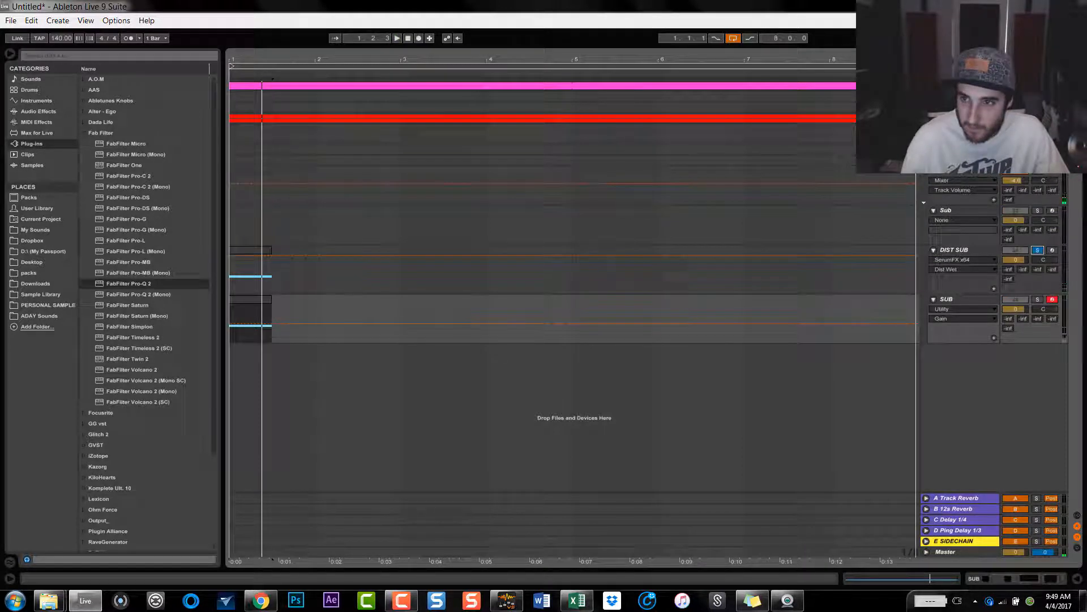
left_click(1038, 250)
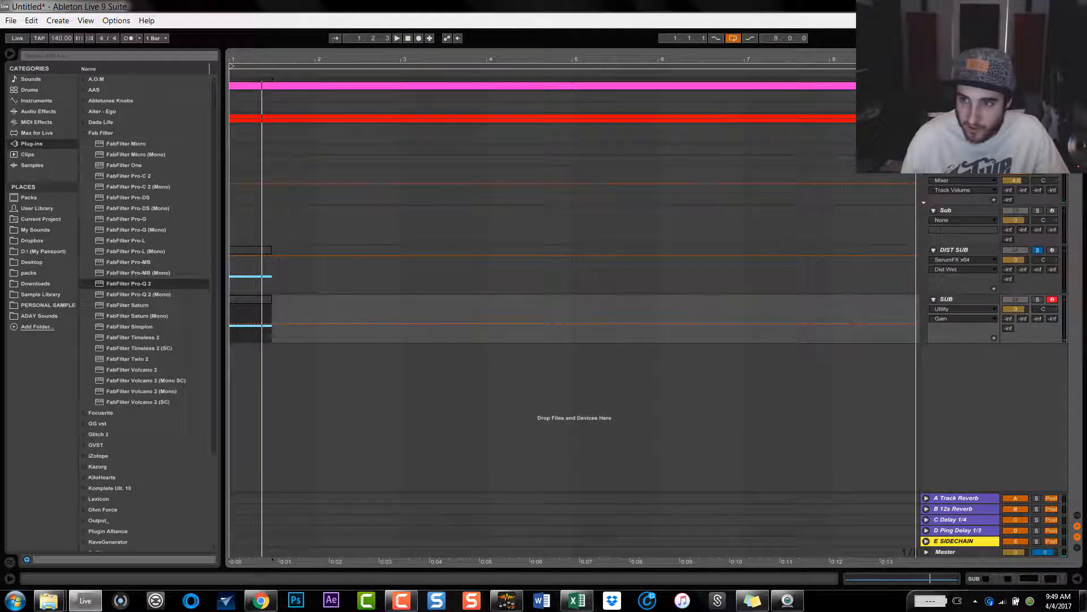
Step: Change the DIST SUB track's Serum OSC A wavetable to BS2 - Subby Saw and play the clips
double_click(970, 249)
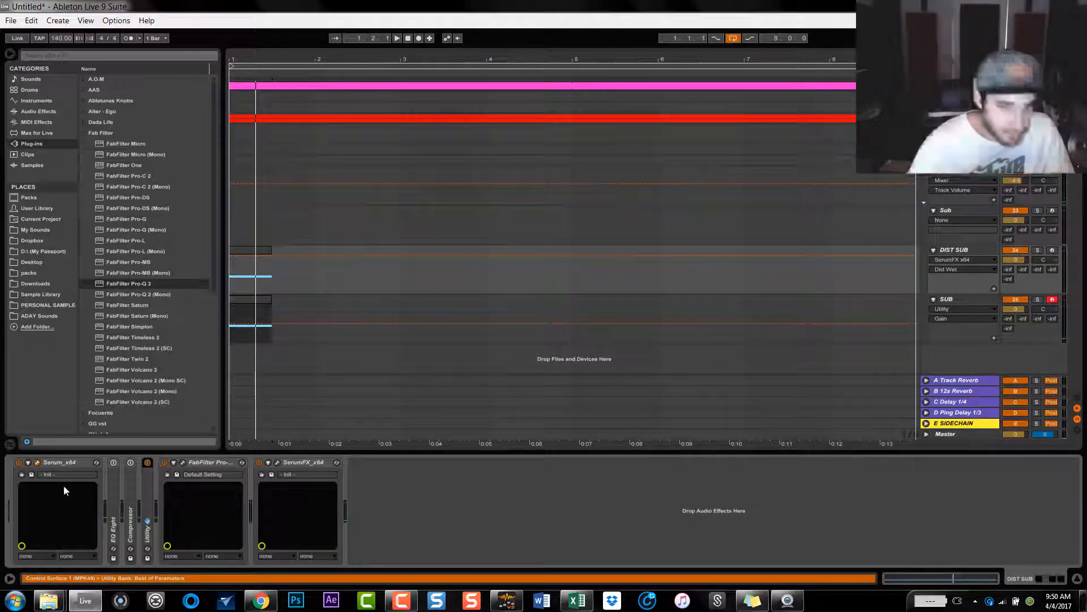
left_click(36, 462)
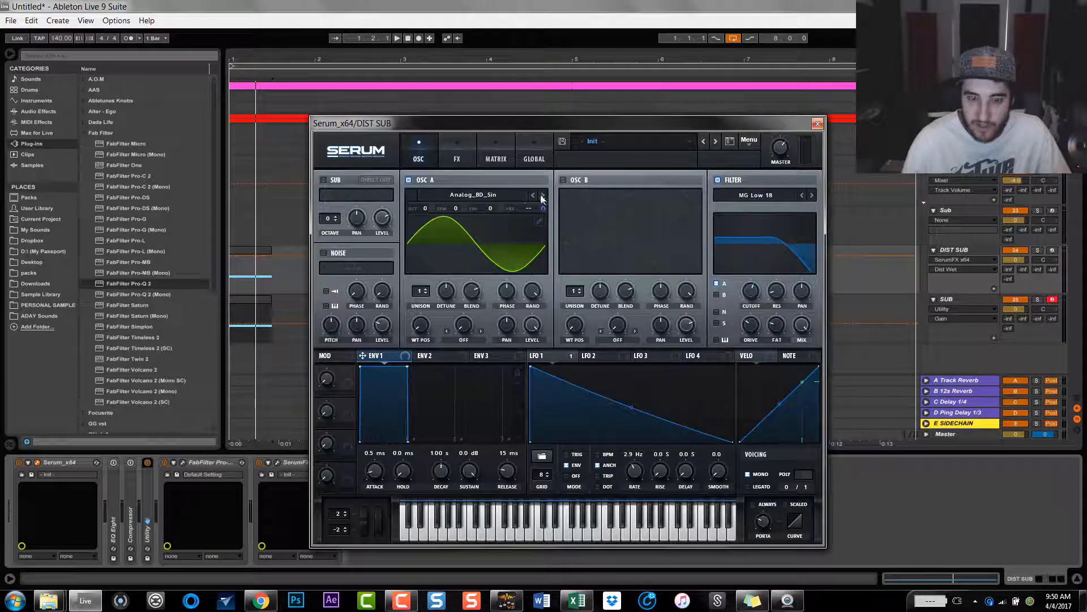
left_click(499, 195)
mouse_move(510, 209)
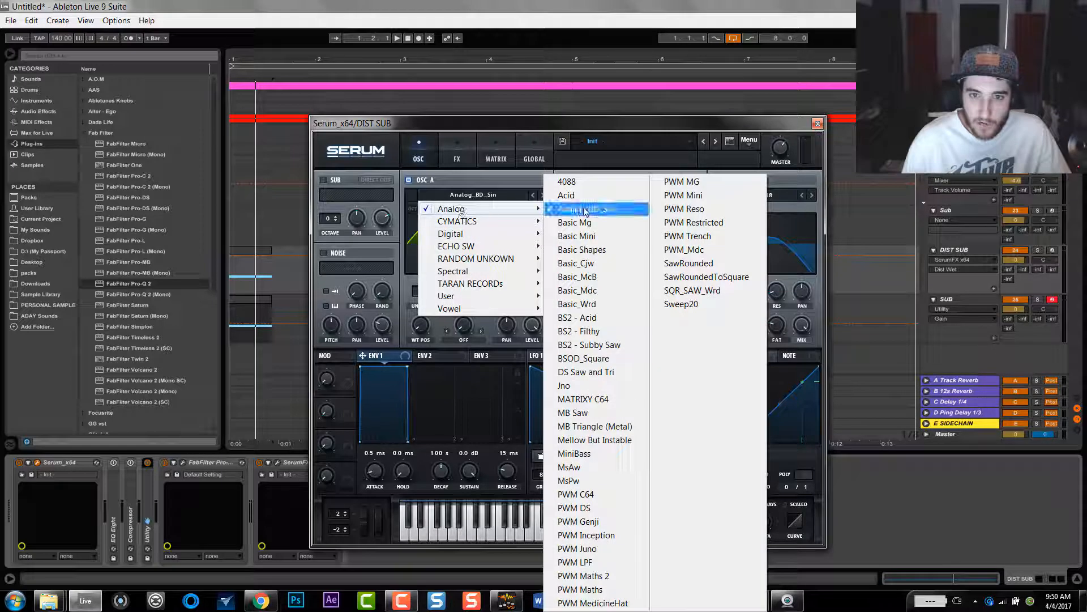
left_click(614, 345)
key("space")
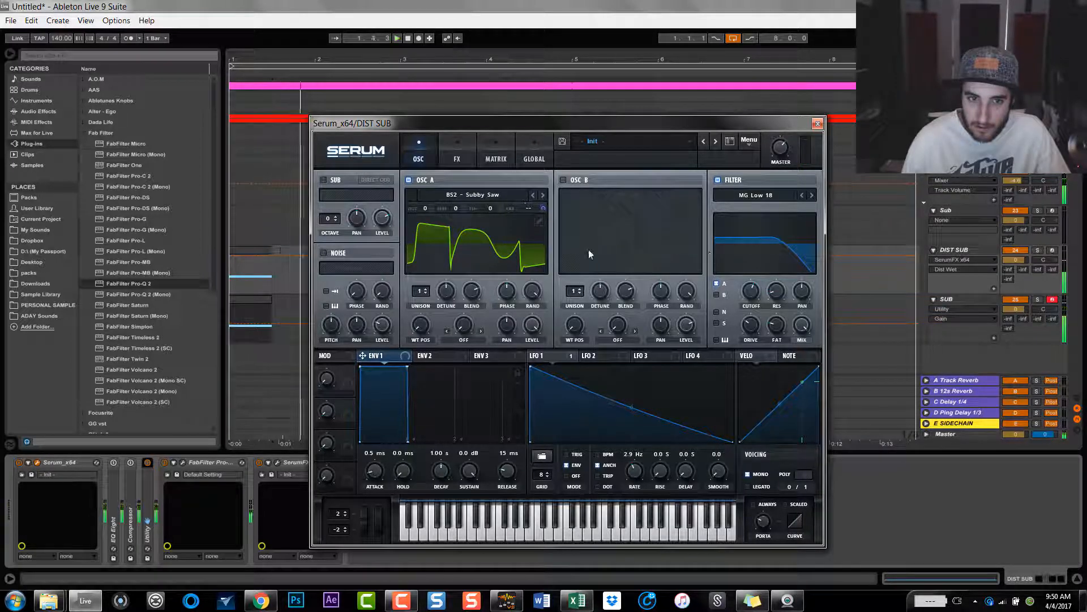
Step: Set the DIST SUB Serum's Env 1 sustain to -oo dB and decay to 799 ms, auditioning the clips
left_click(454, 156)
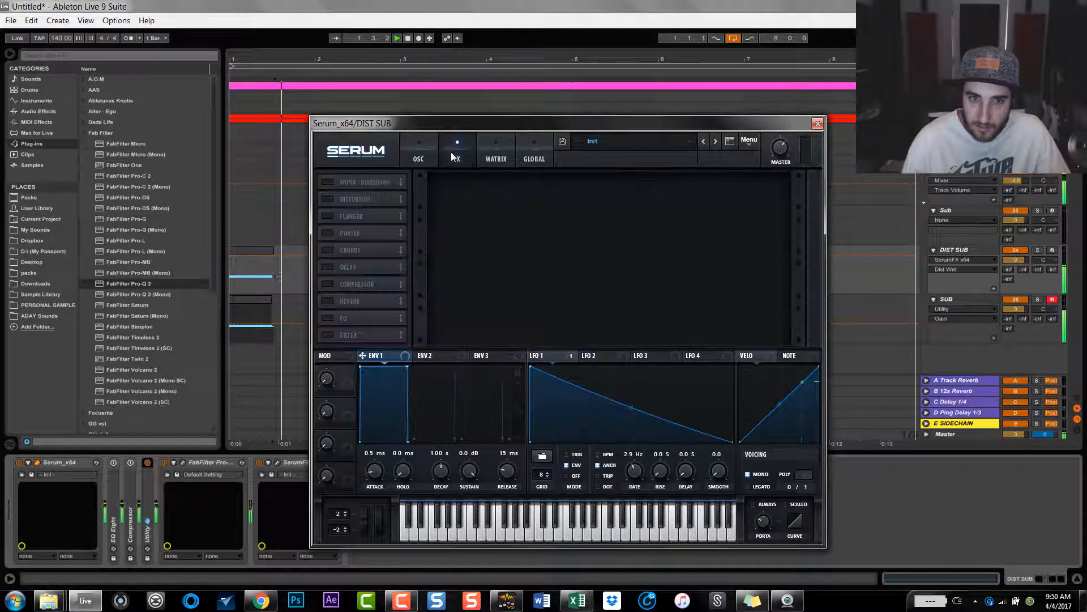
left_click(496, 157)
left_click(403, 154)
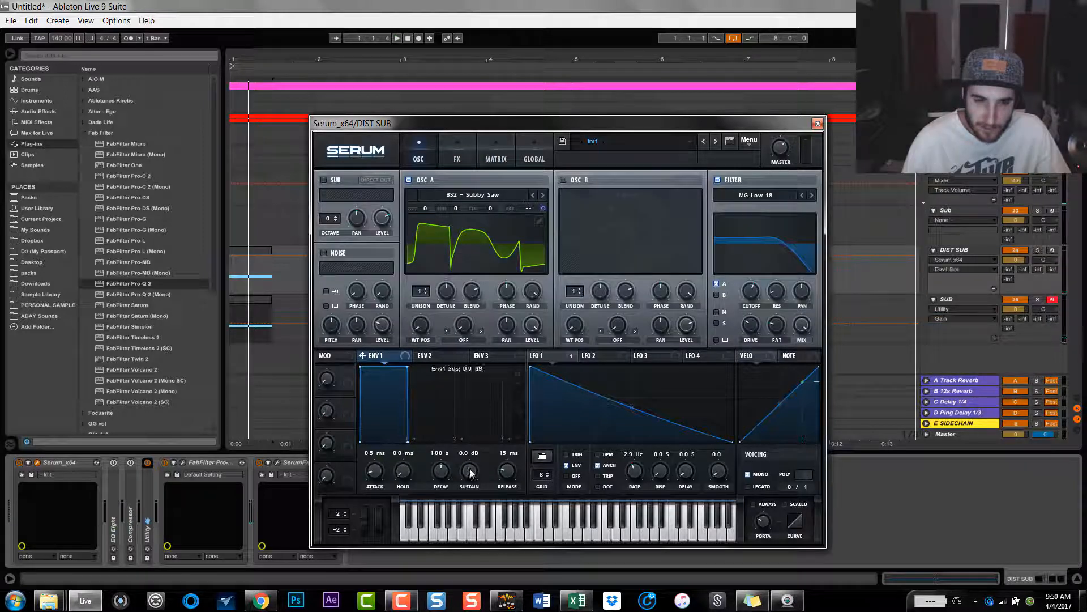
left_click_drag(470, 473, 470, 527)
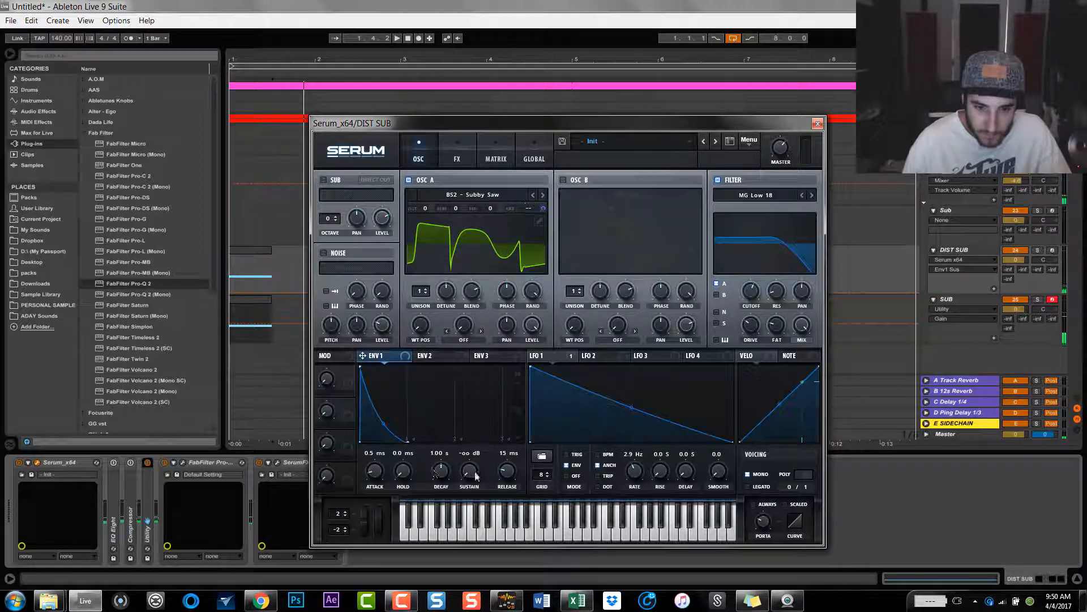
left_click_drag(445, 477, 444, 470)
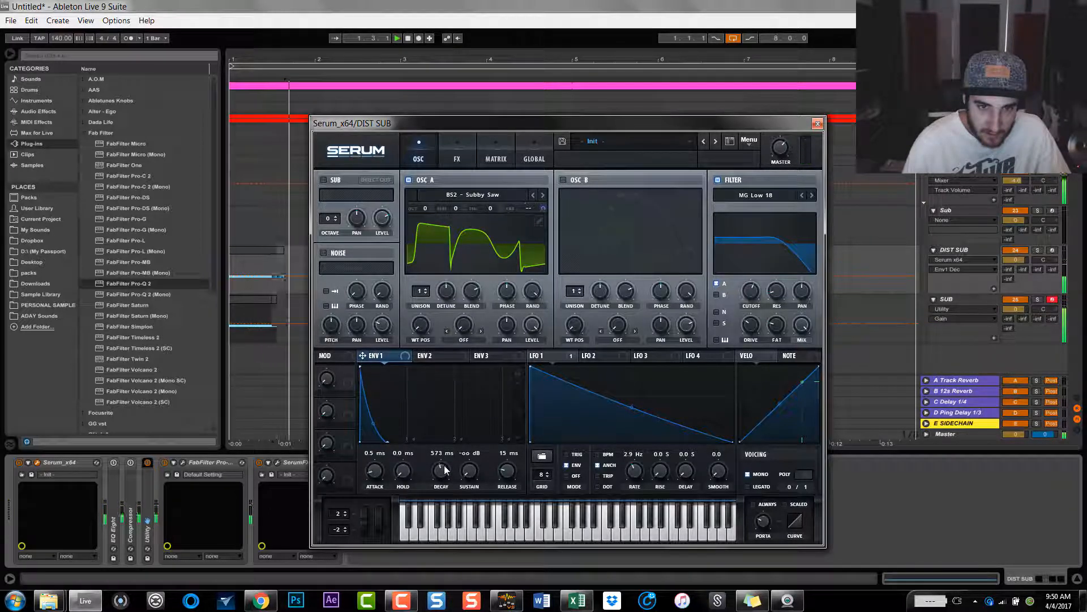
left_click_drag(445, 469, 445, 465)
key("space")
key("space")
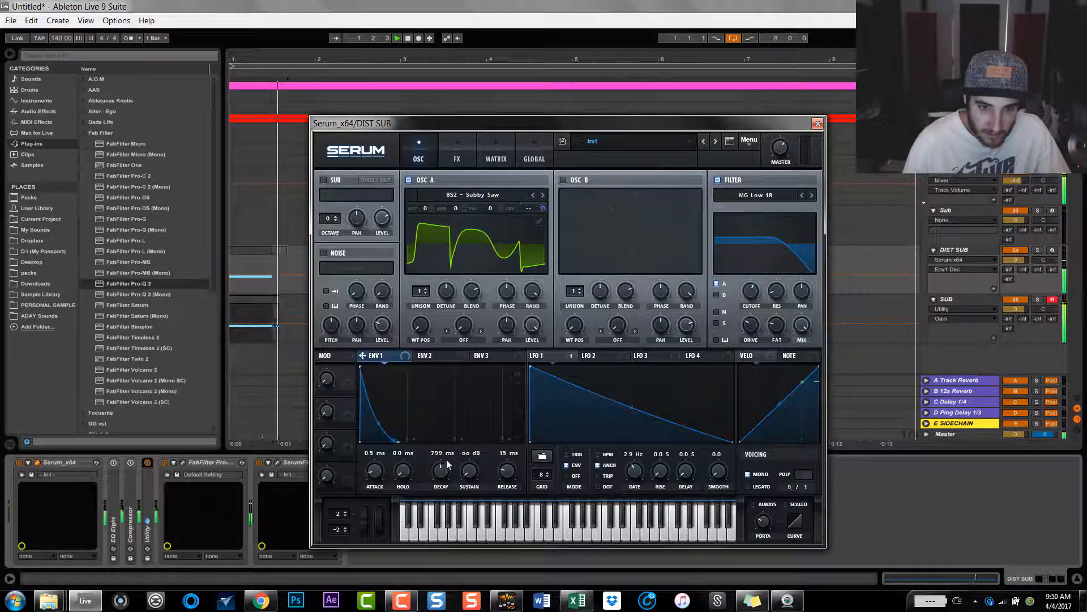
key("space")
Step: Unsolo DIST SUB and balance the mix during playback, with the track above Sub at -1.7 dB and DIST SUB at -5.3 dB
left_click(953, 304)
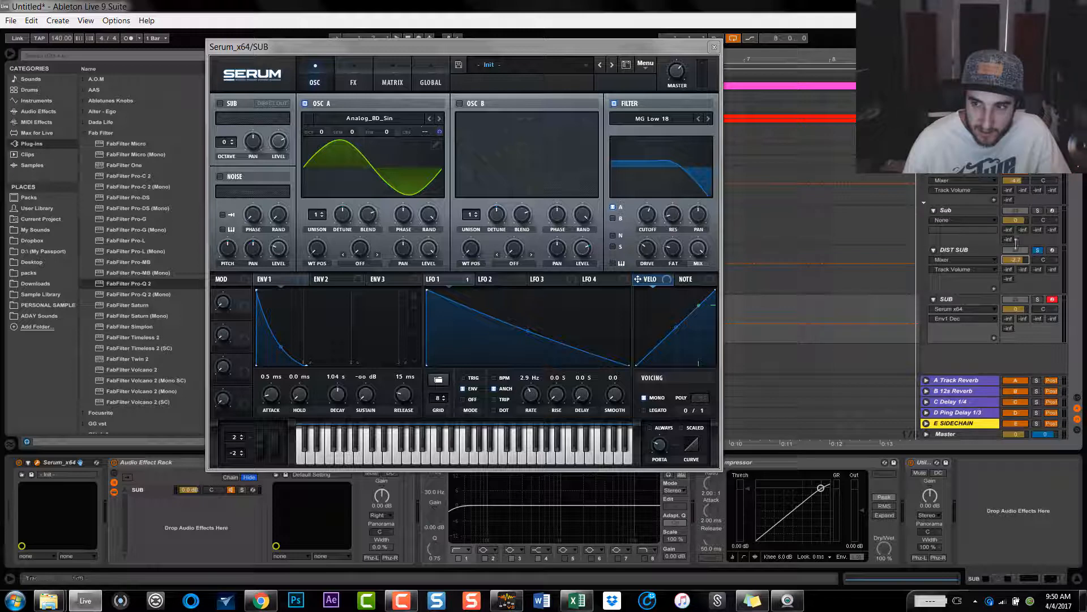
left_click(1040, 252)
key("space")
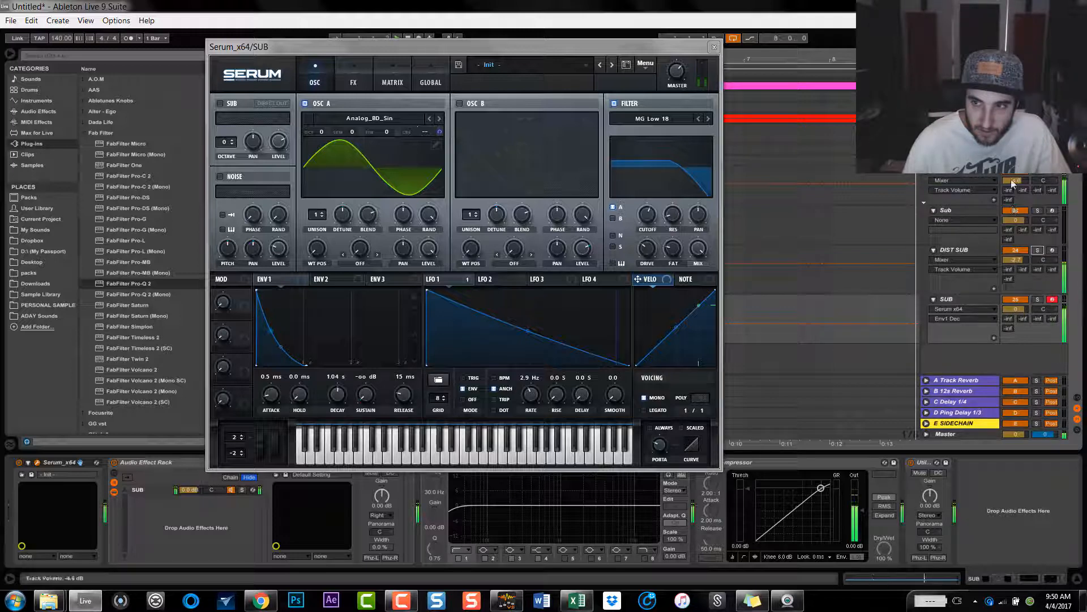
left_click_drag(1013, 181, 1013, 174)
left_click_drag(1012, 256, 1012, 263)
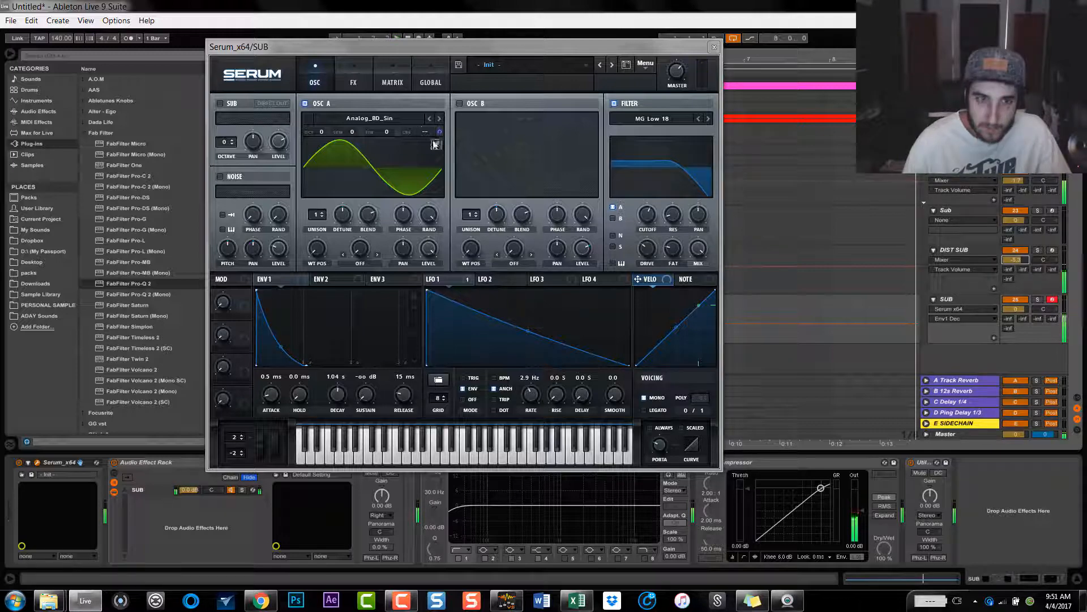
left_click(714, 47)
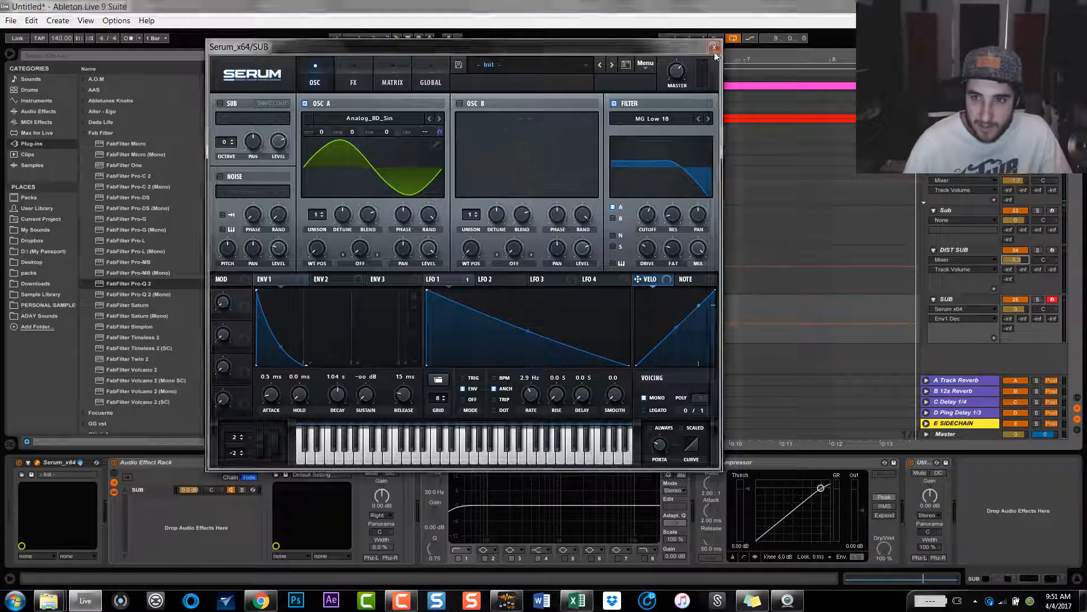
Step: Change the DIST SUB Serum's OSC A wavetable to Analog_BD_Sin
left_click(954, 252)
left_click(457, 159)
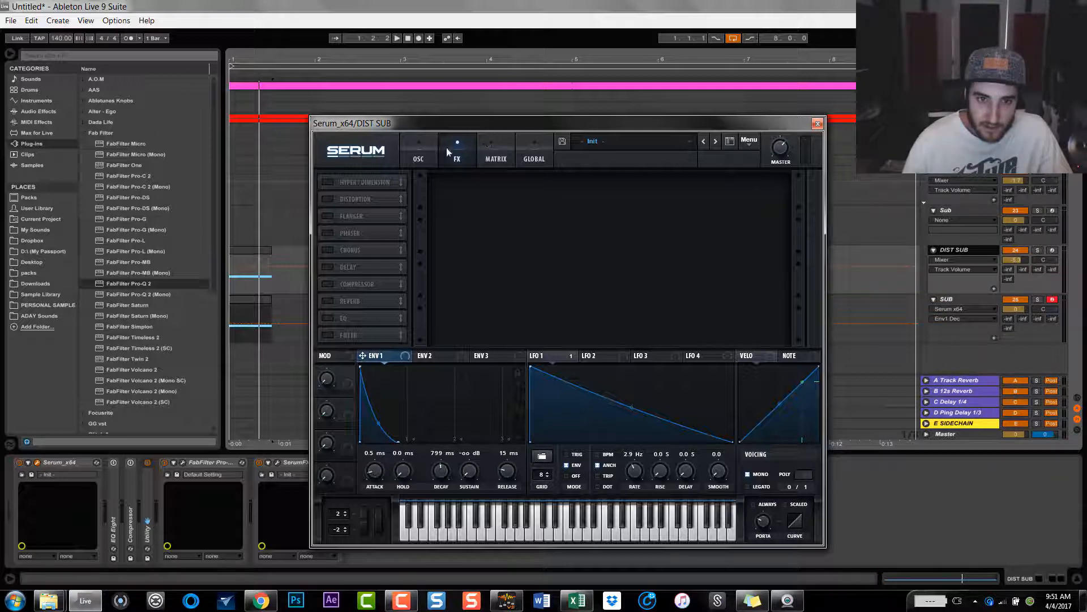
left_click(420, 158)
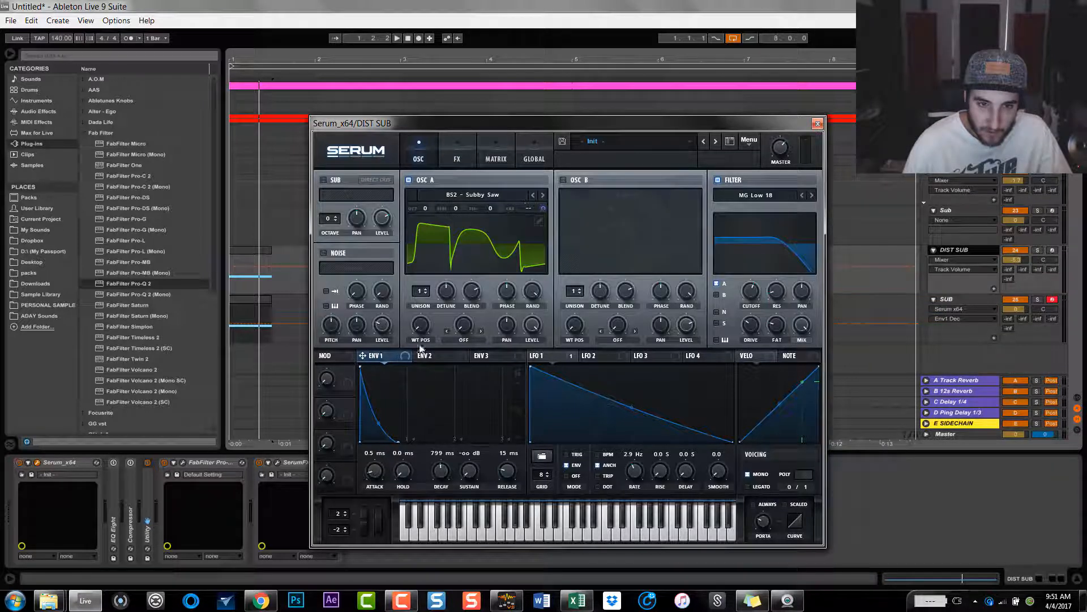
left_click(509, 199)
mouse_move(510, 209)
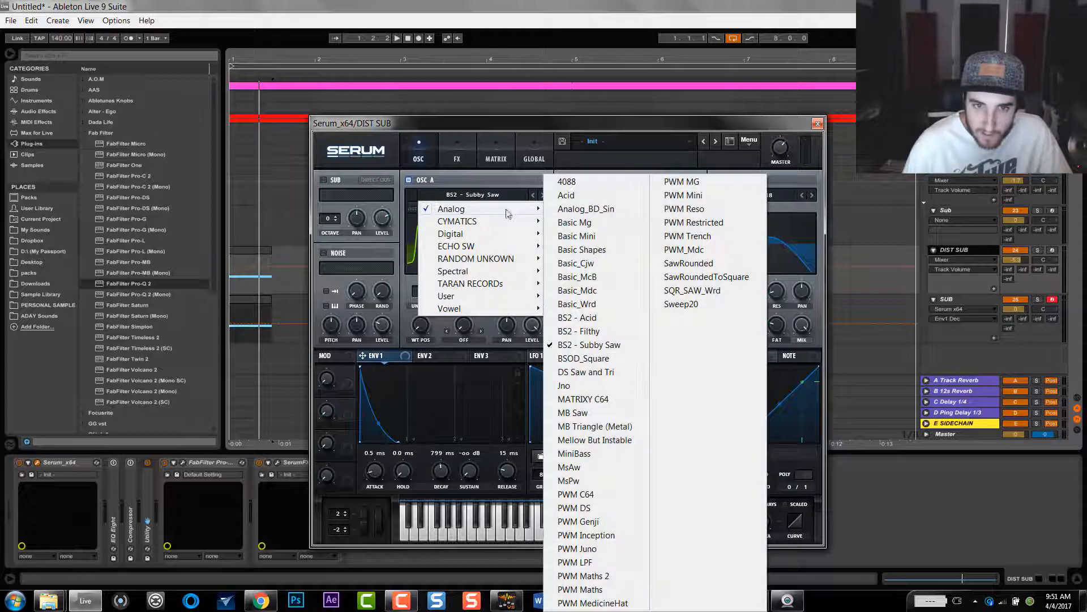
left_click(559, 210)
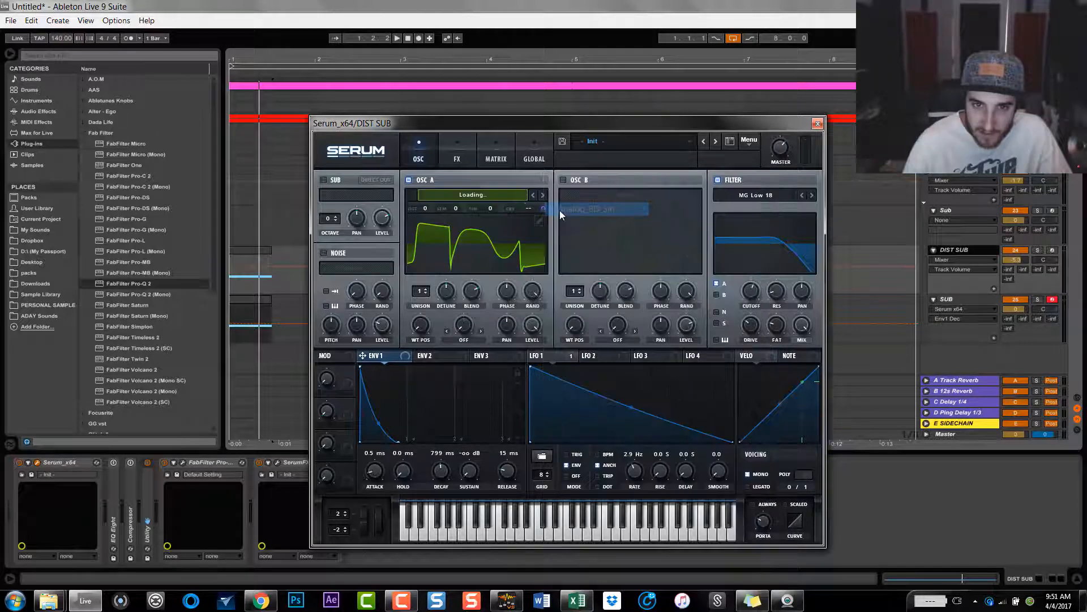
Step: Apply Bend + warp to the DIST SUB's OSC A and raise its octave to +1 while playing the clips
left_click(471, 342)
left_click(513, 114)
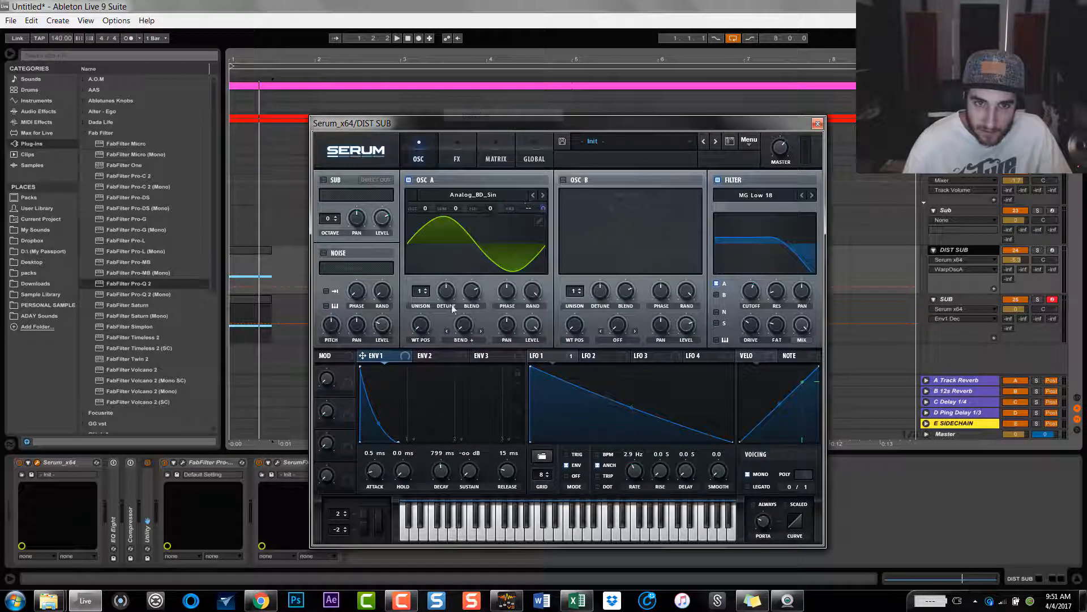
left_click_drag(464, 324, 475, 295)
key("space")
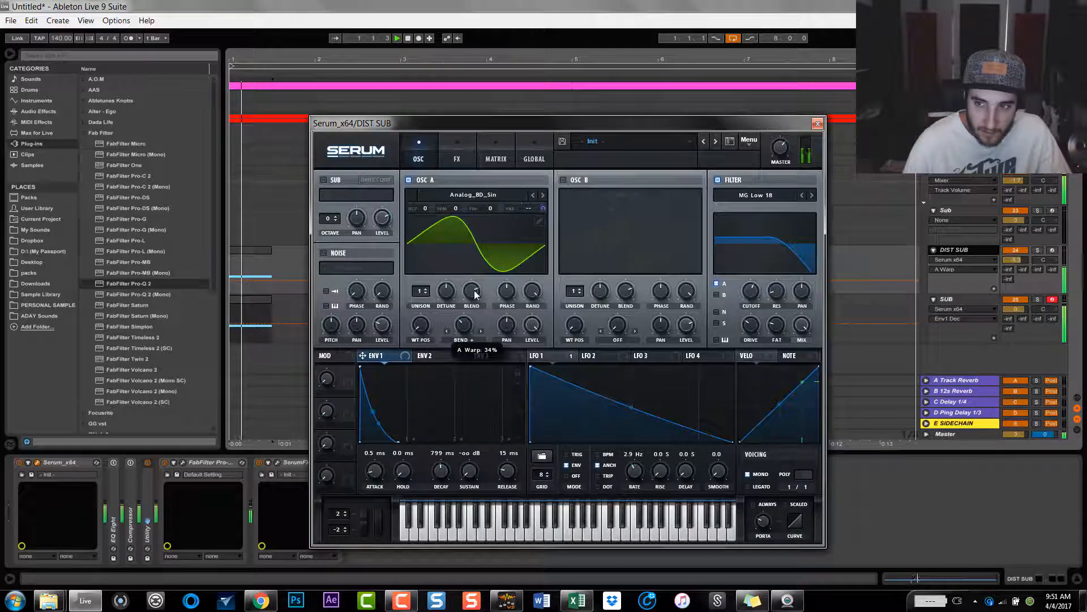
mouse_move(426, 208)
left_mouse_down()
mouse_move(438, 144)
mouse_move(436, 213)
mouse_move(435, 202)
left_mouse_up()
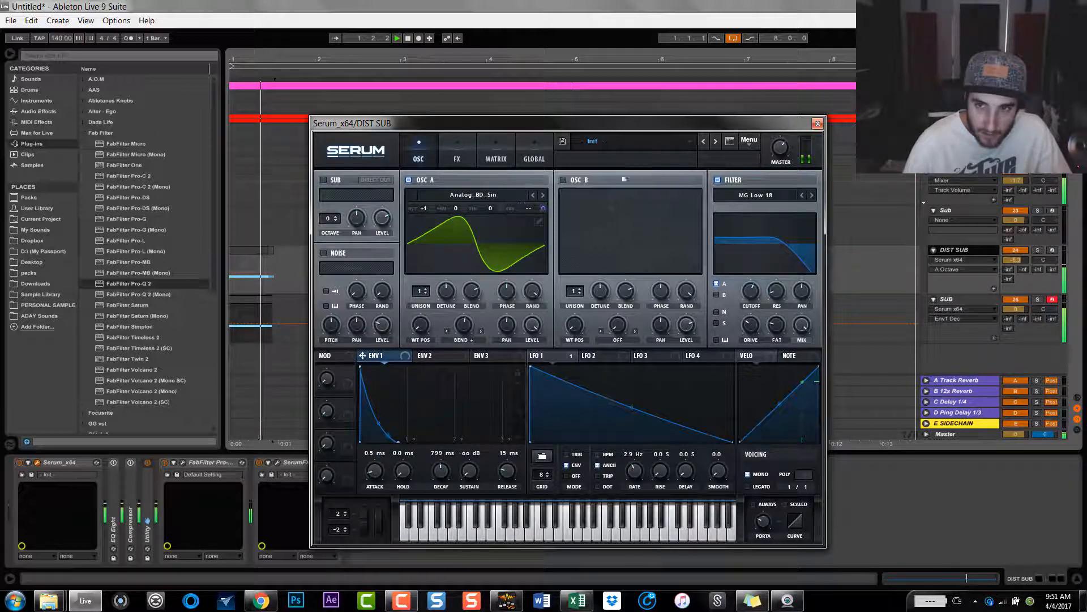
key("space")
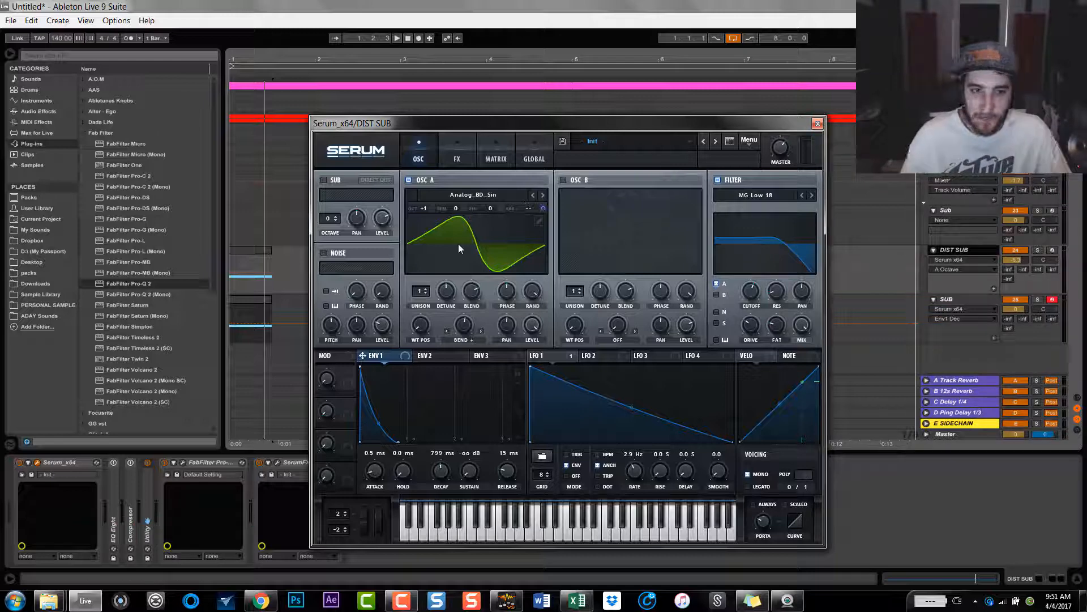
left_click(818, 124)
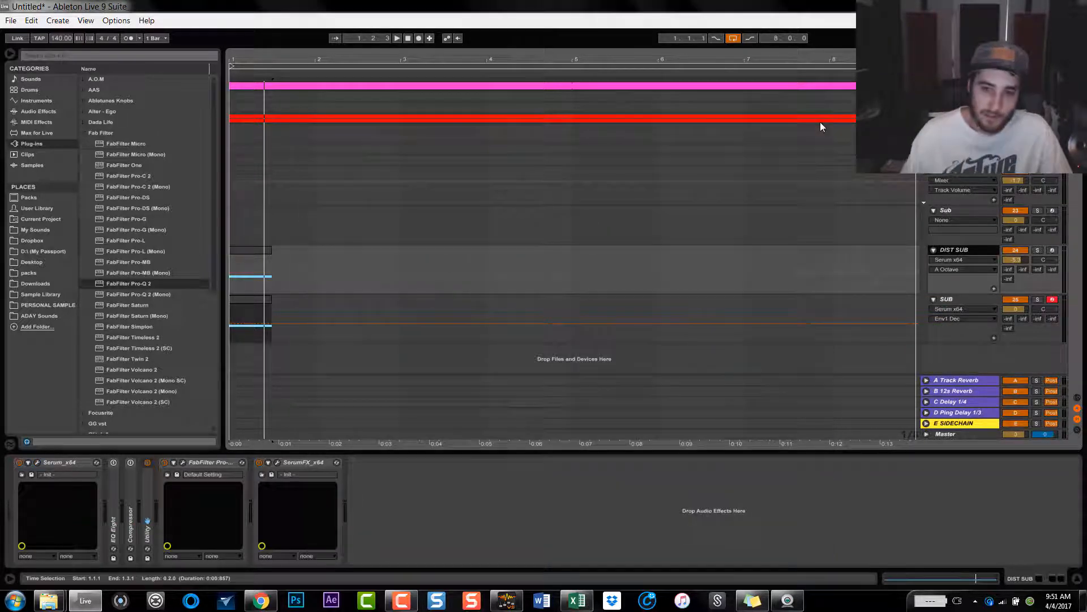
Step: Deactivate and fold the DIST SUB track, and switch off the SUB track's FabFilter plug-in and the Utility after it
left_click(977, 305)
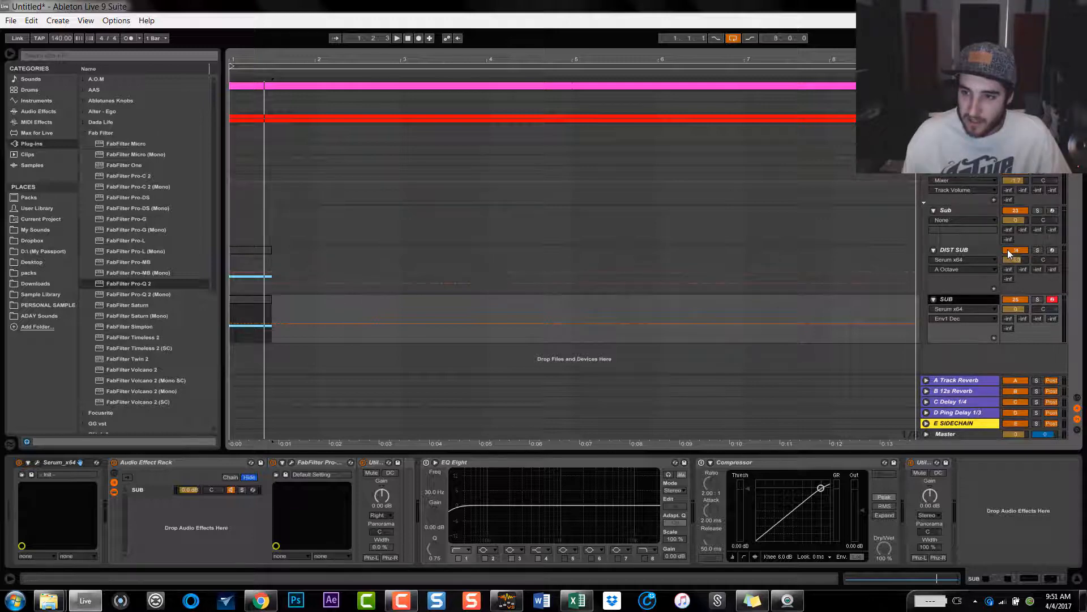
left_click(934, 250)
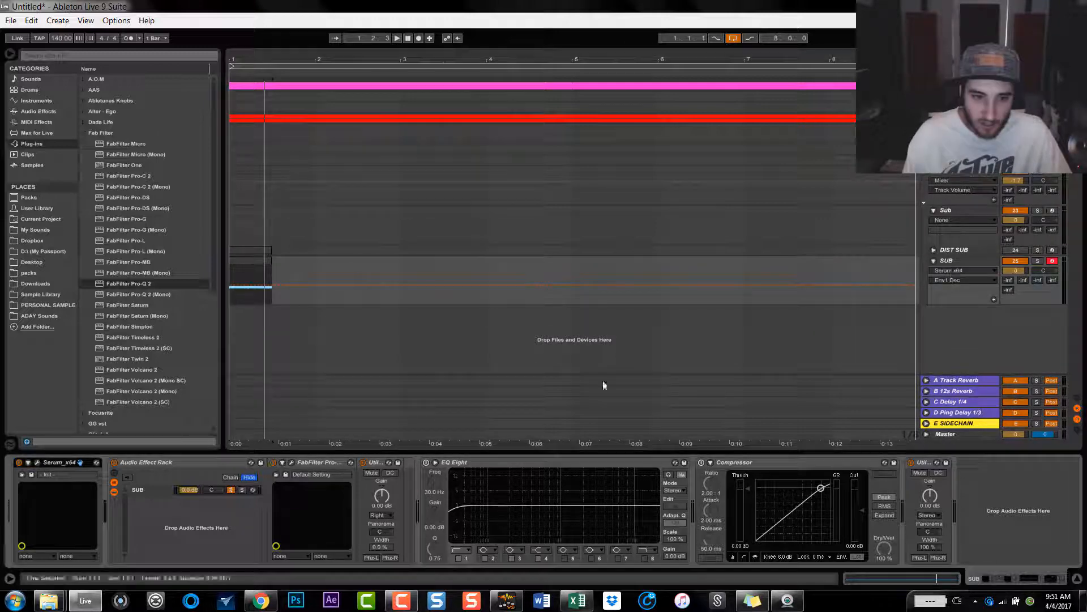
left_click(274, 463)
left_click(363, 463)
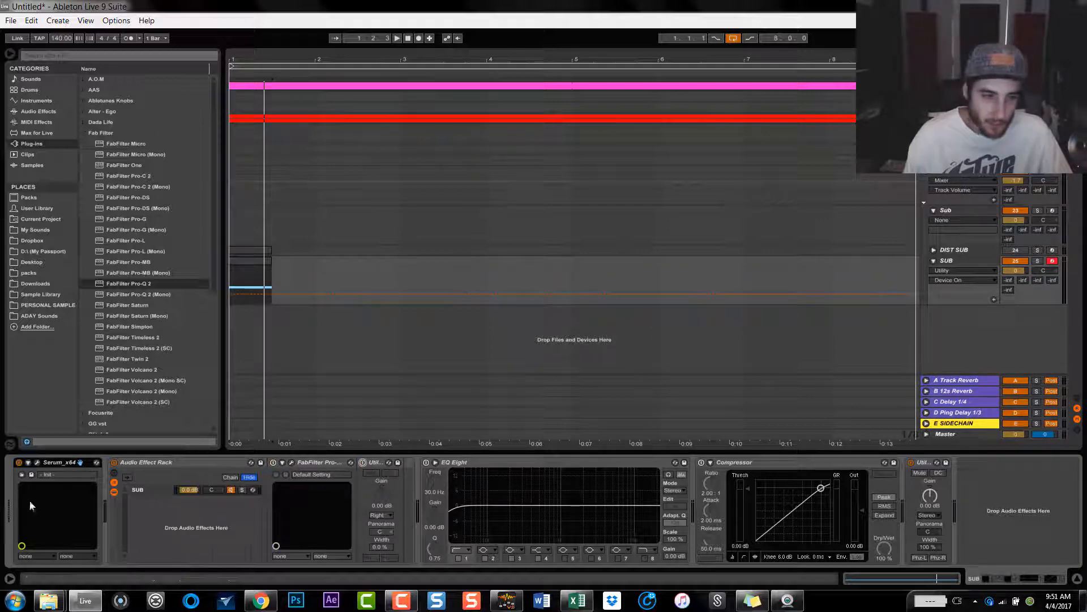
Step: Open the SUB track's Serum and collapse the Audio Effect Rack in its device chain
left_click(37, 462)
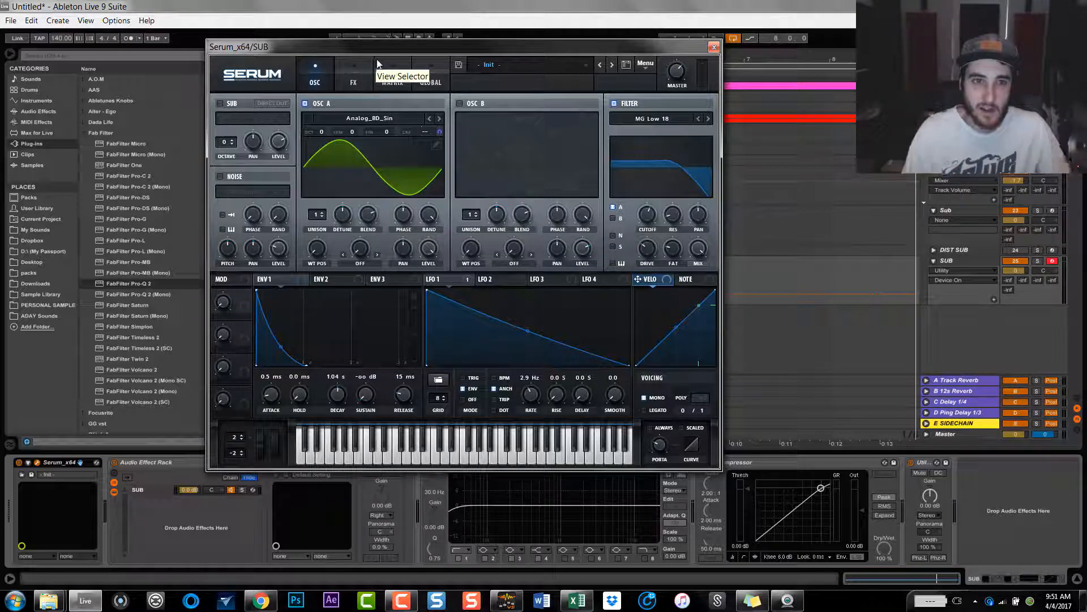
left_click_drag(387, 47, 423, 80)
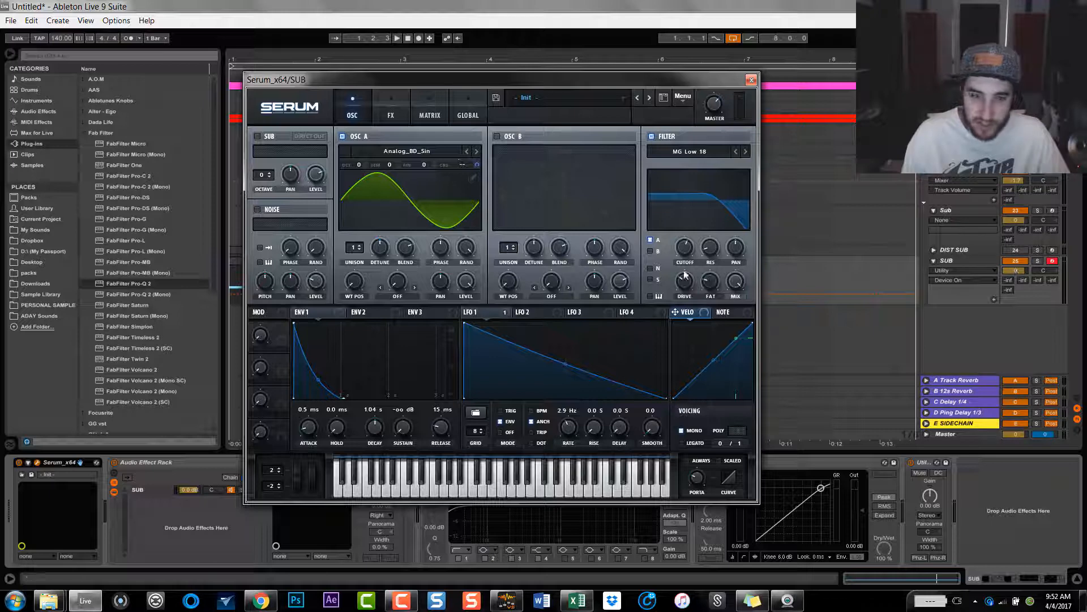
double_click(151, 465)
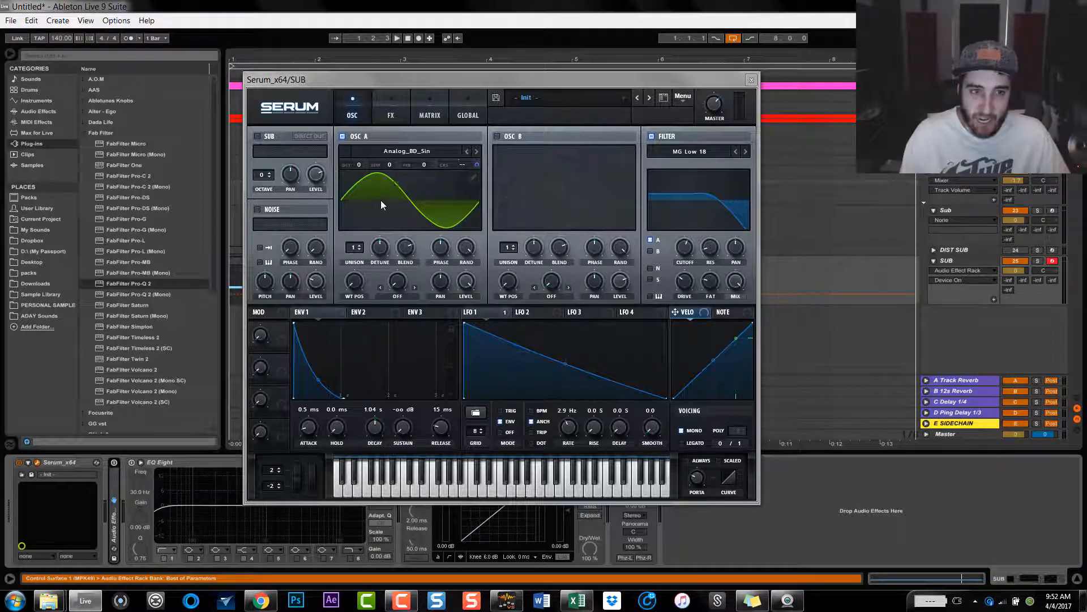
mouse_move(536, 75)
left_mouse_down()
mouse_move(495, 89)
mouse_move(535, 74)
left_mouse_up()
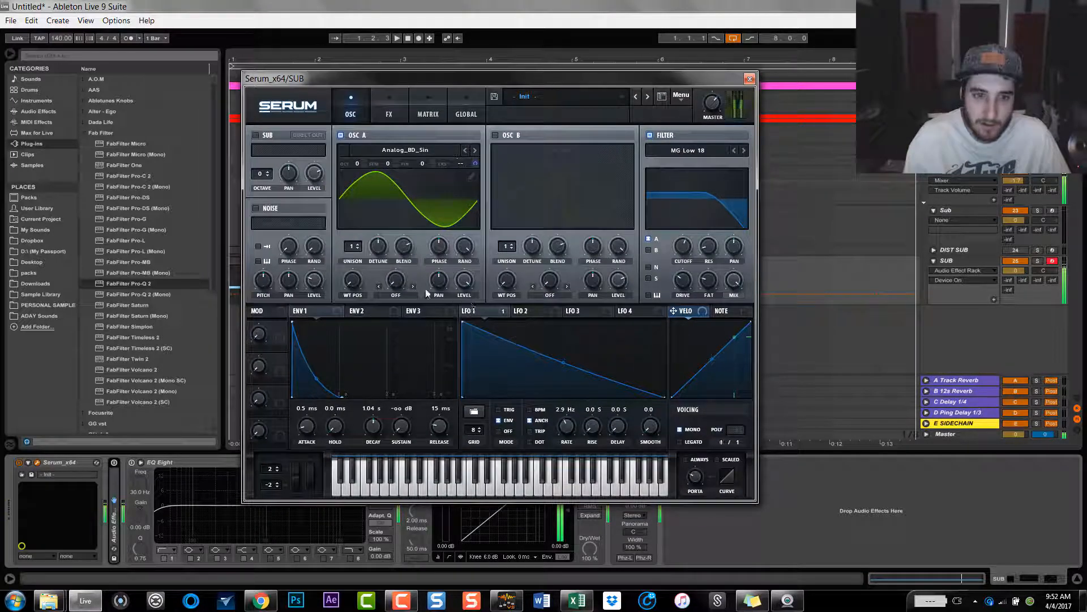
Step: Enable Tube distortion in the SUB track's Serum and adjust its drive and mix by ear
left_click(389, 109)
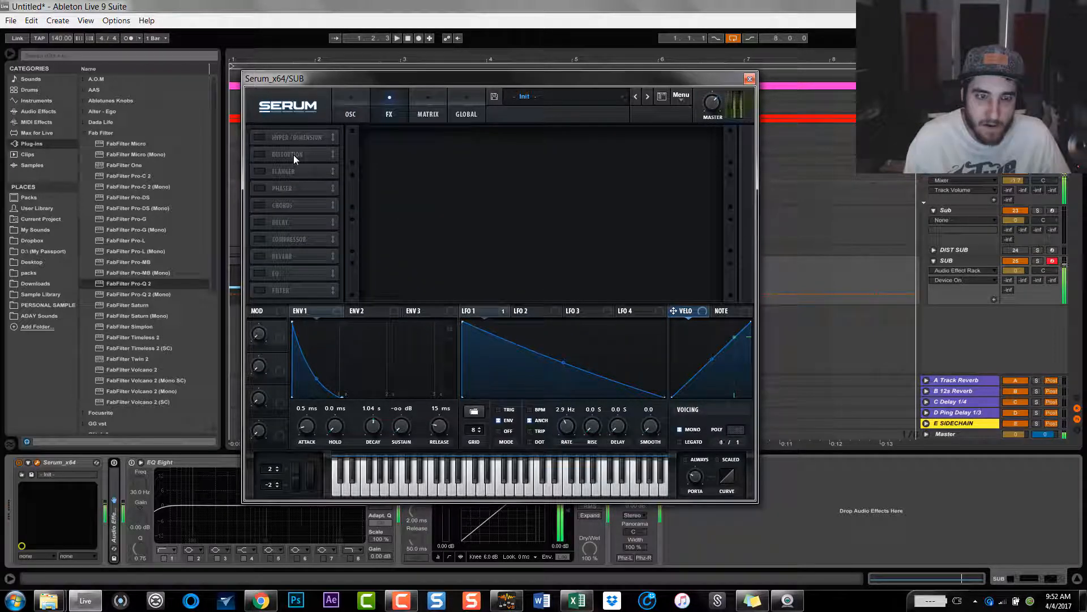
left_click(261, 153)
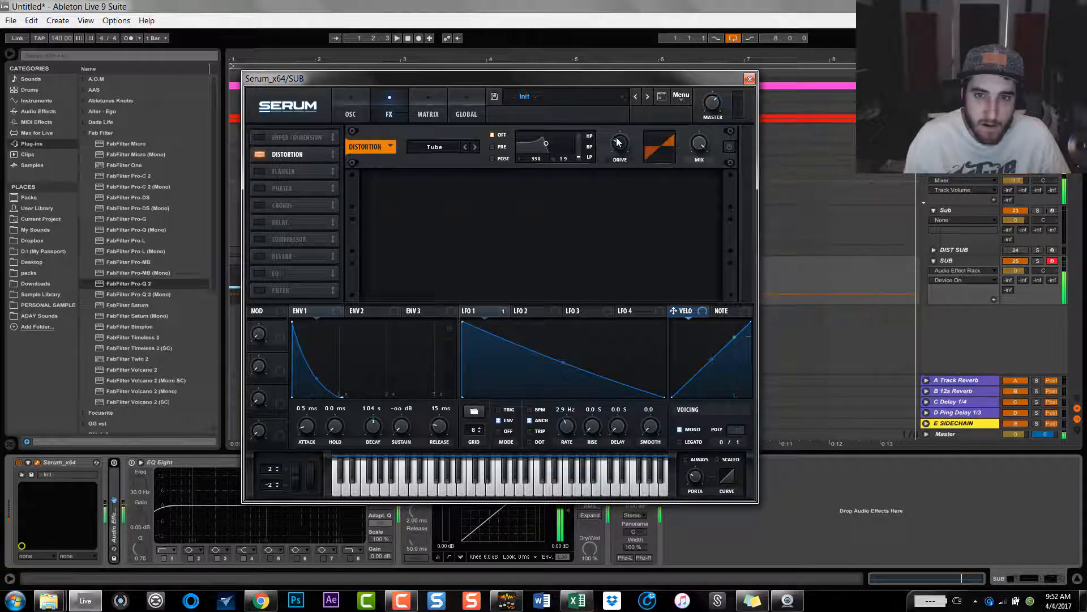
left_click_drag(619, 142, 619, 129)
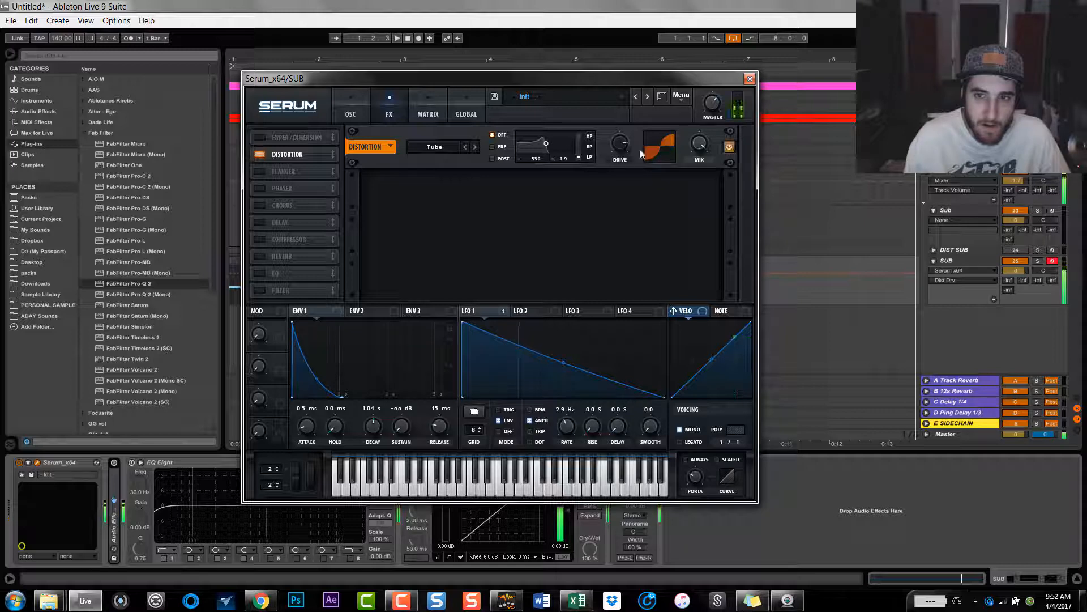
left_click_drag(700, 144, 707, 215)
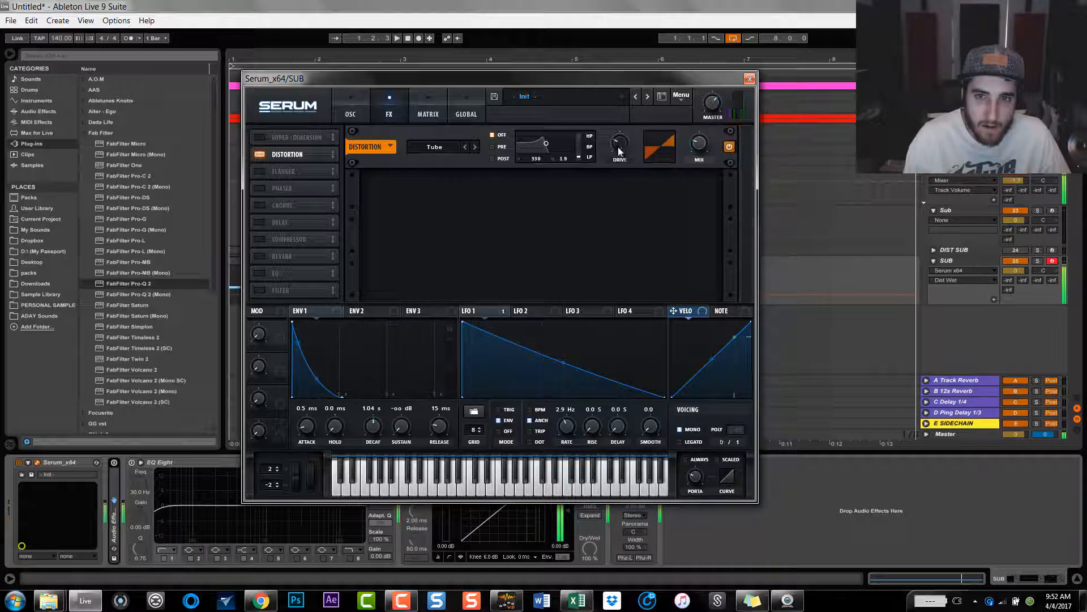
left_click_drag(619, 151, 620, 139)
Step: Slightly raise the LFO 1 to A CoarsePit modulation amount in the SUB Serum's matrix
left_click(359, 110)
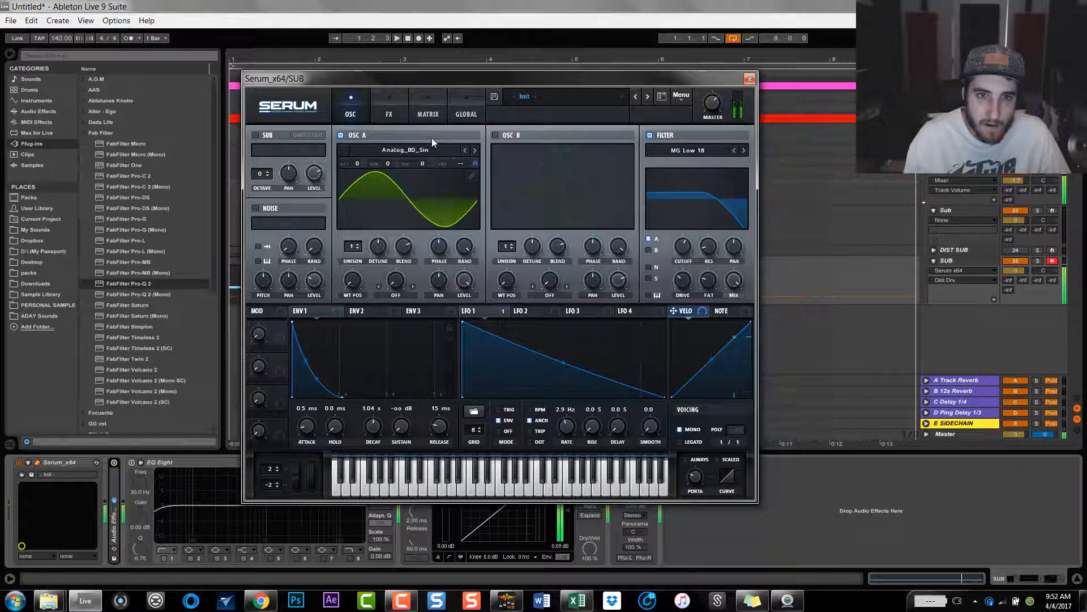
left_click(436, 107)
left_click(473, 103)
left_click(428, 113)
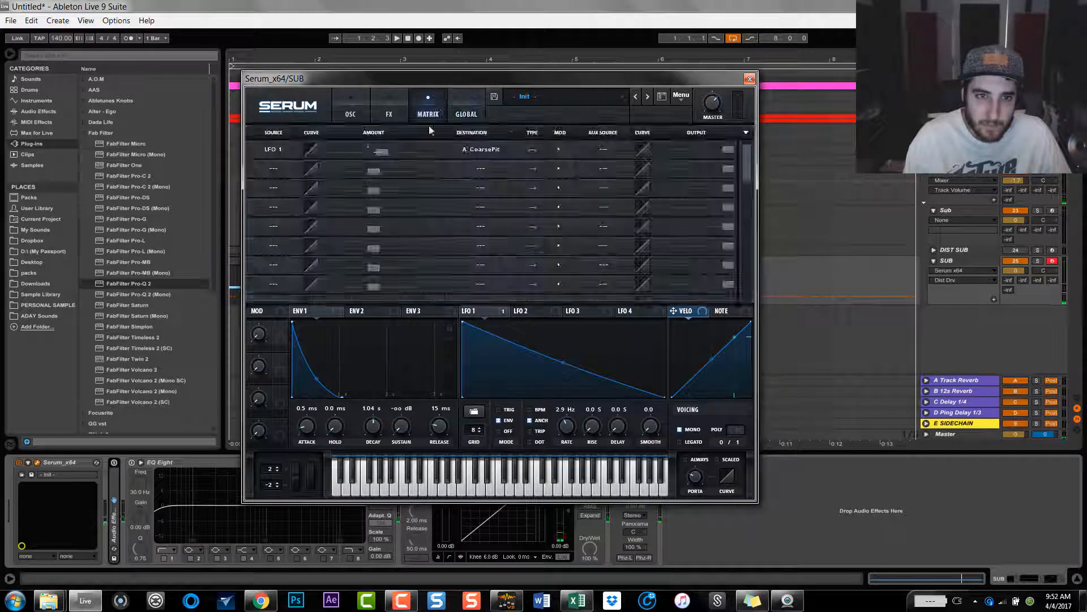
left_click(382, 152)
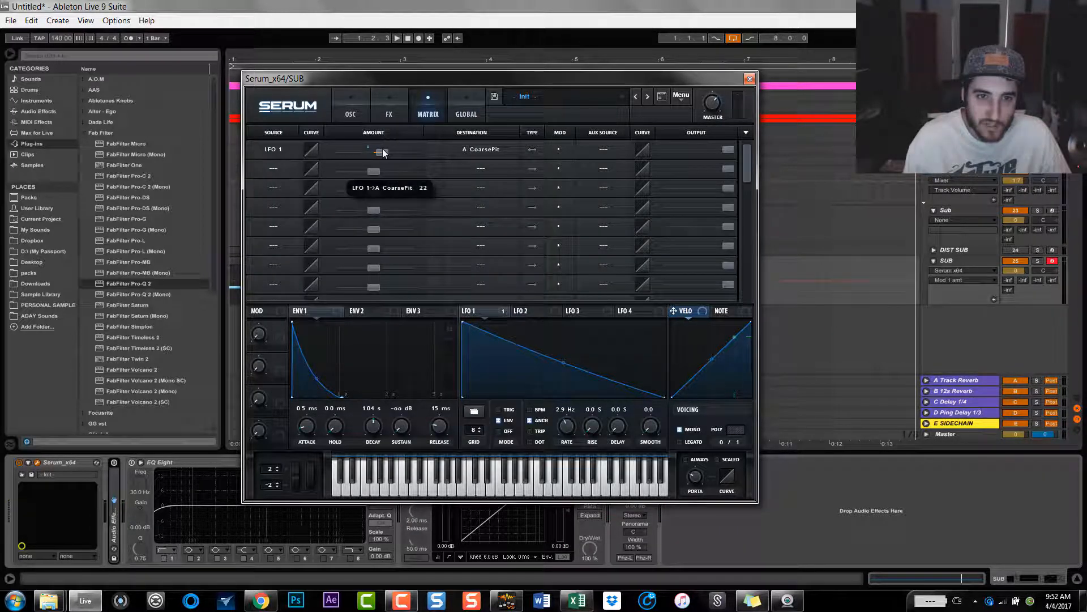
left_click_drag(383, 148, 402, 166)
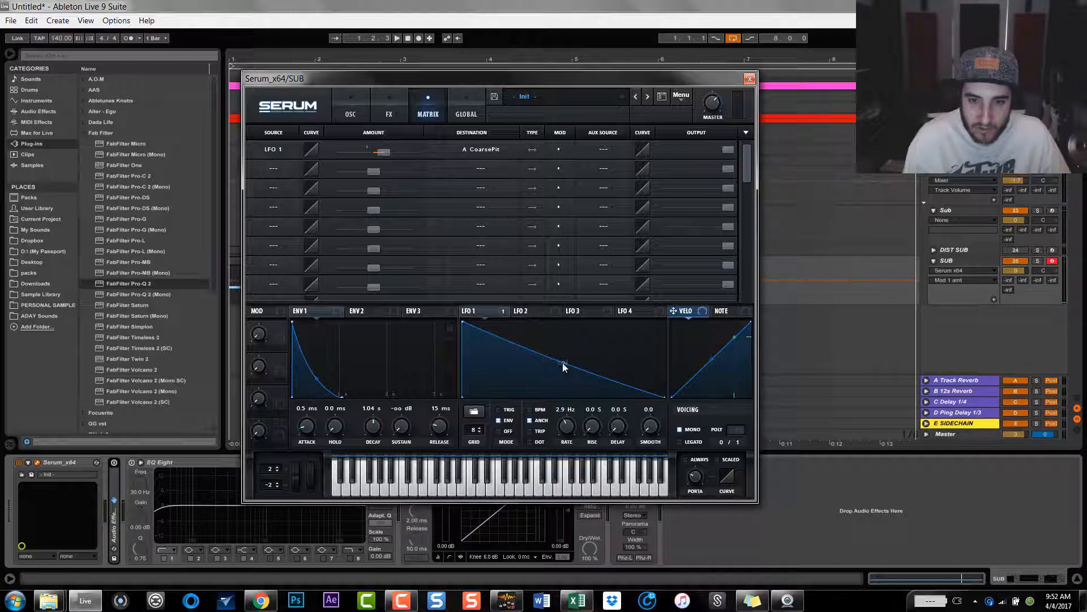
Step: Try reshaping the LFO 1 curve and raise the SUB Serum's Env 1 sustain to about -0.9 dB
left_click_drag(562, 362, 610, 362)
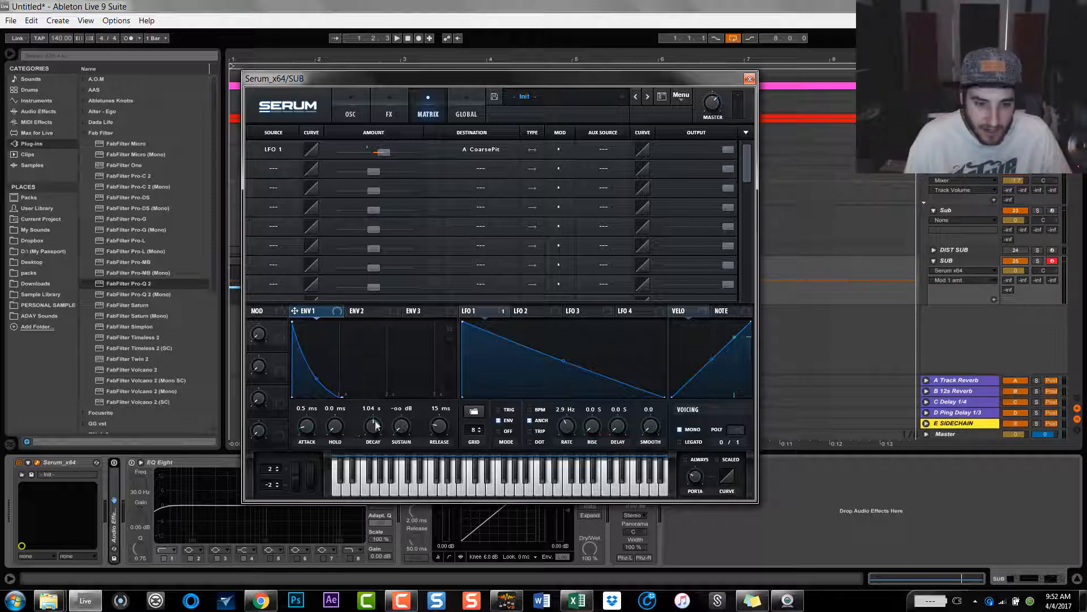
left_click_drag(400, 426, 416, 365)
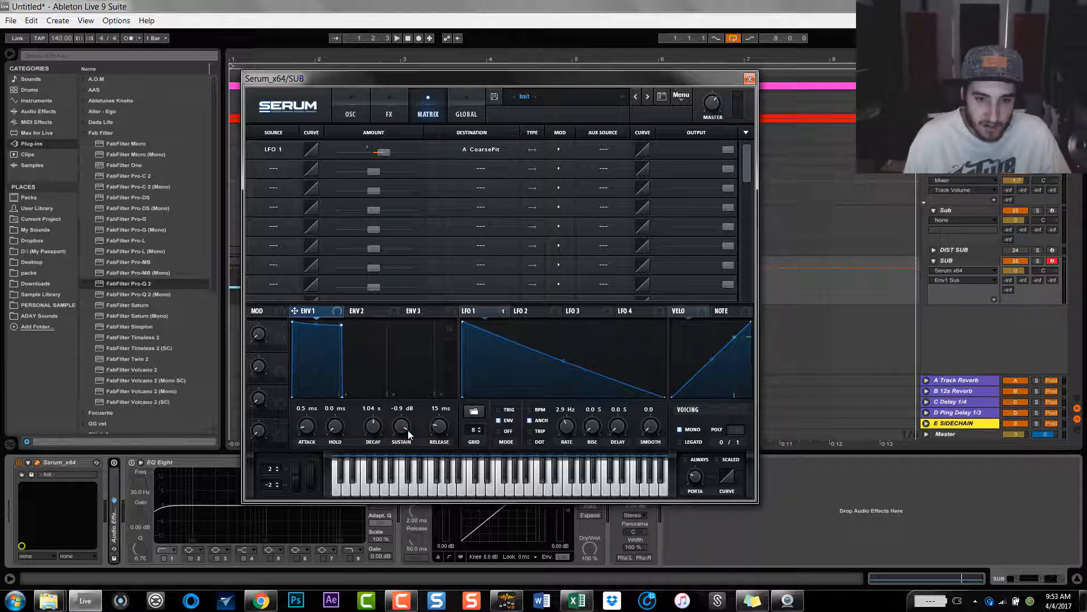
Step: Set the SUB Serum's master volume to about 76%
left_click(351, 108)
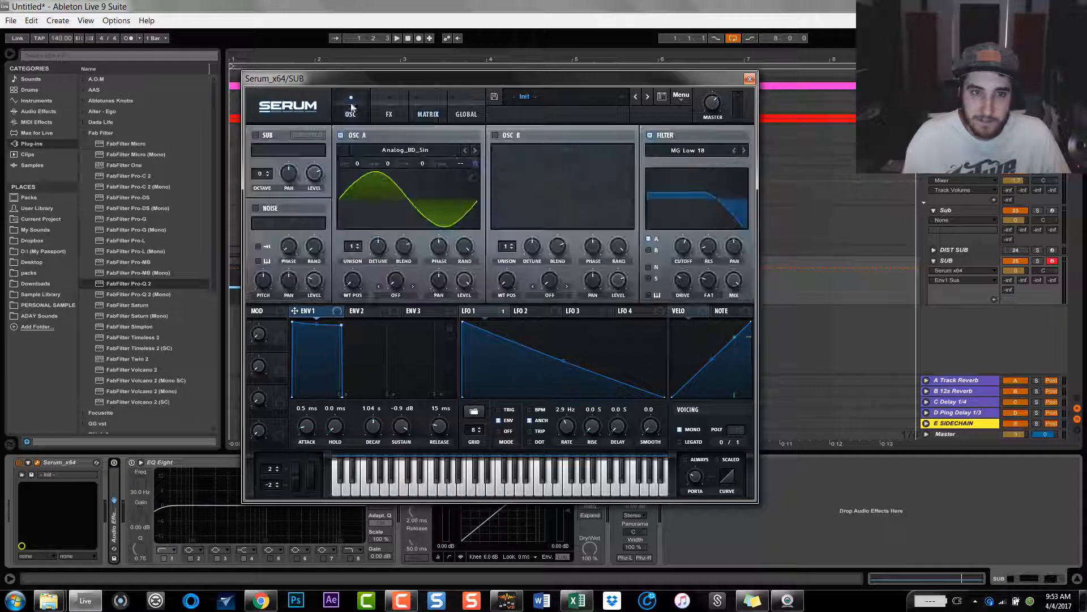
left_click_drag(720, 103, 719, 90)
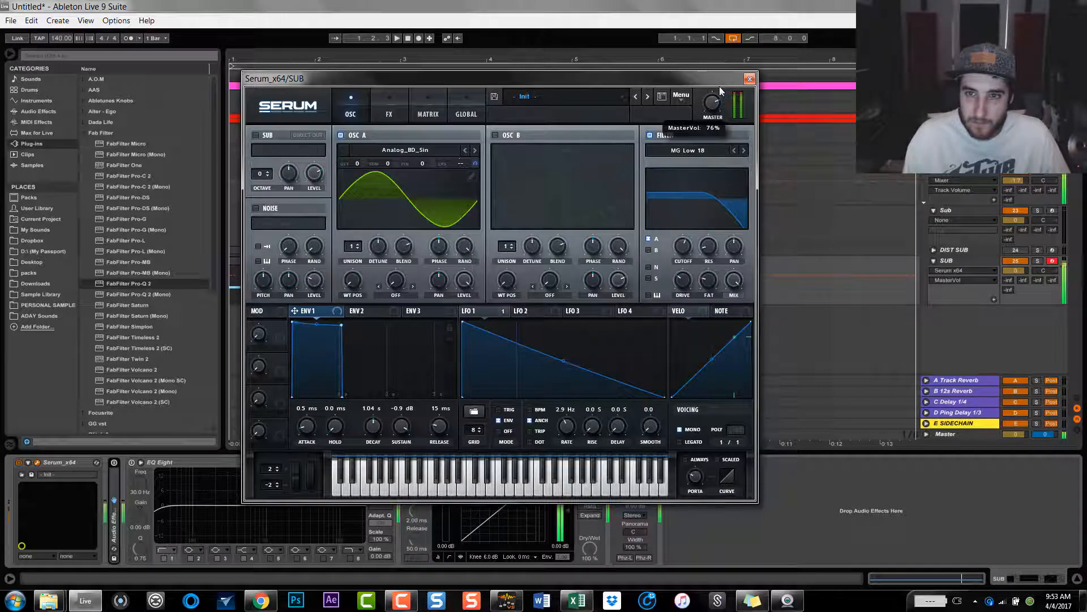
Step: Enable the Phaser in the SUB Serum's effects and adjust its depth, rate, frequency and mix by ear
left_click(389, 110)
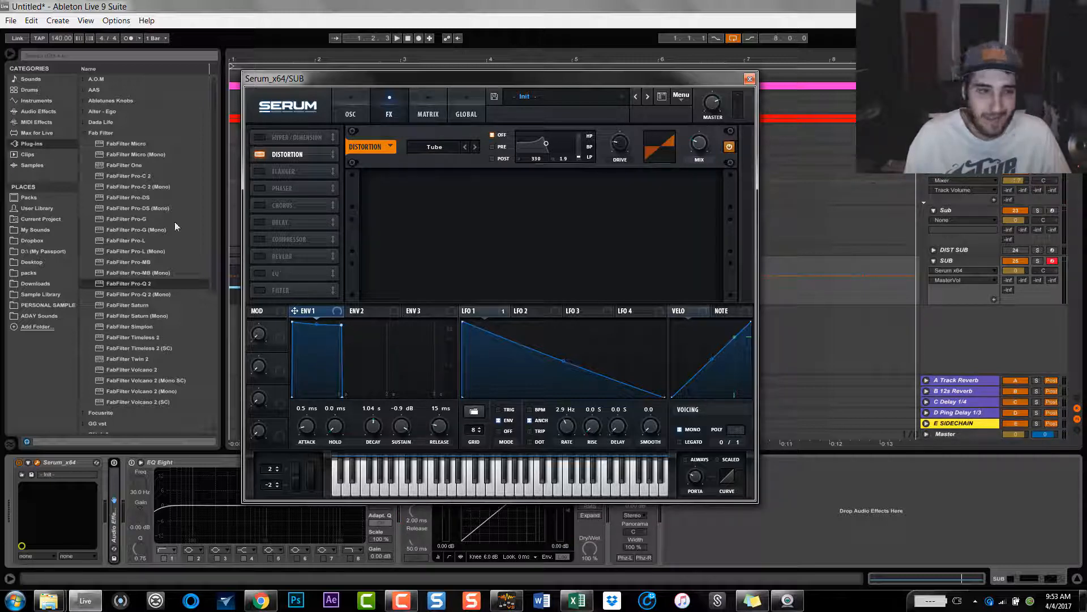
left_click(261, 188)
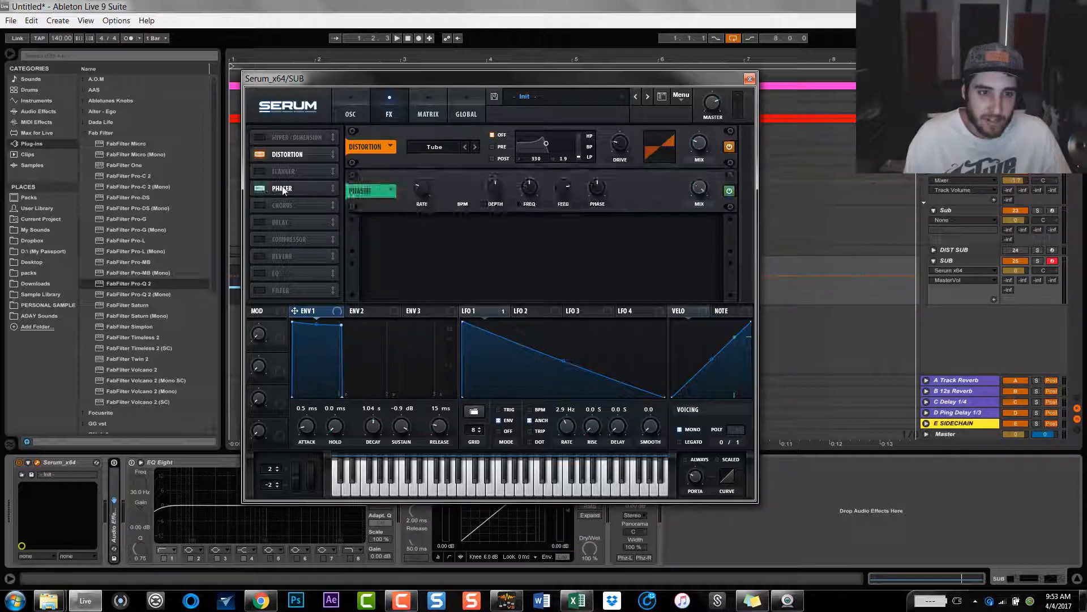
left_click_drag(703, 189, 717, 258)
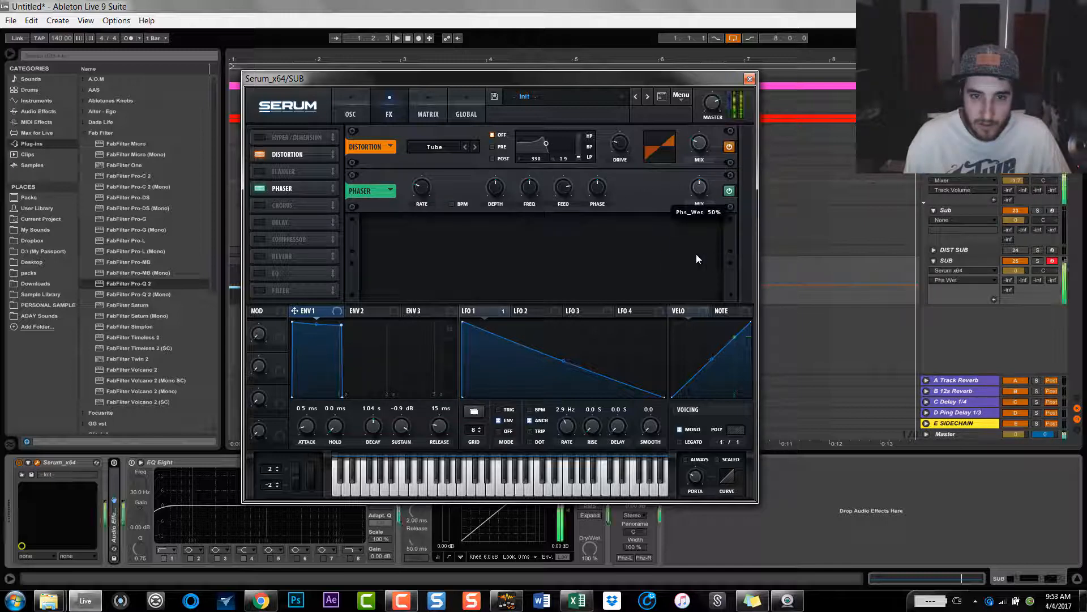
left_click_drag(488, 197, 491, 296)
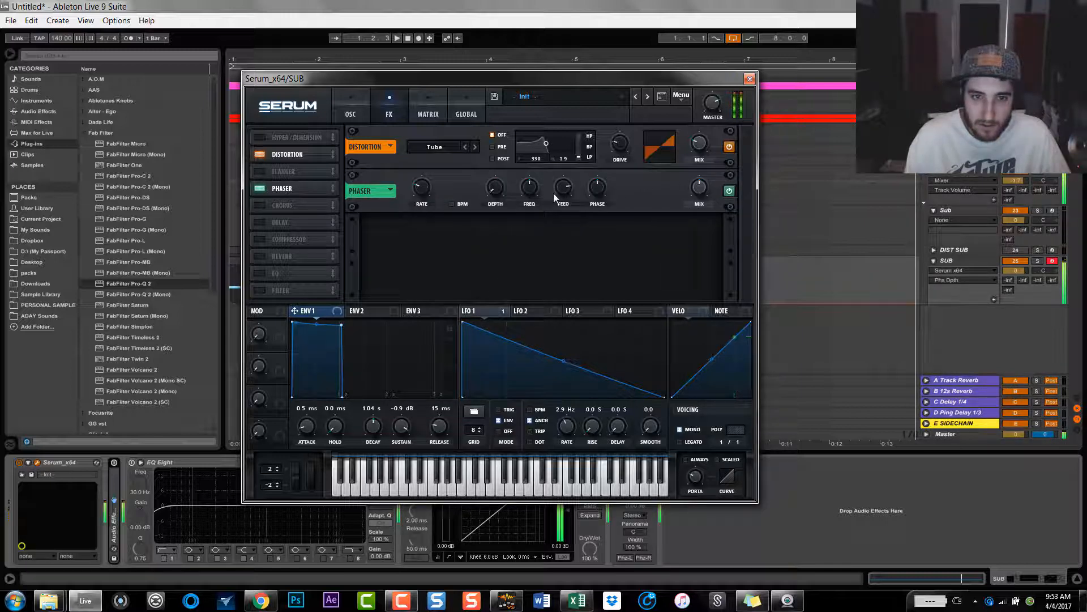
left_click_drag(424, 189, 440, 305)
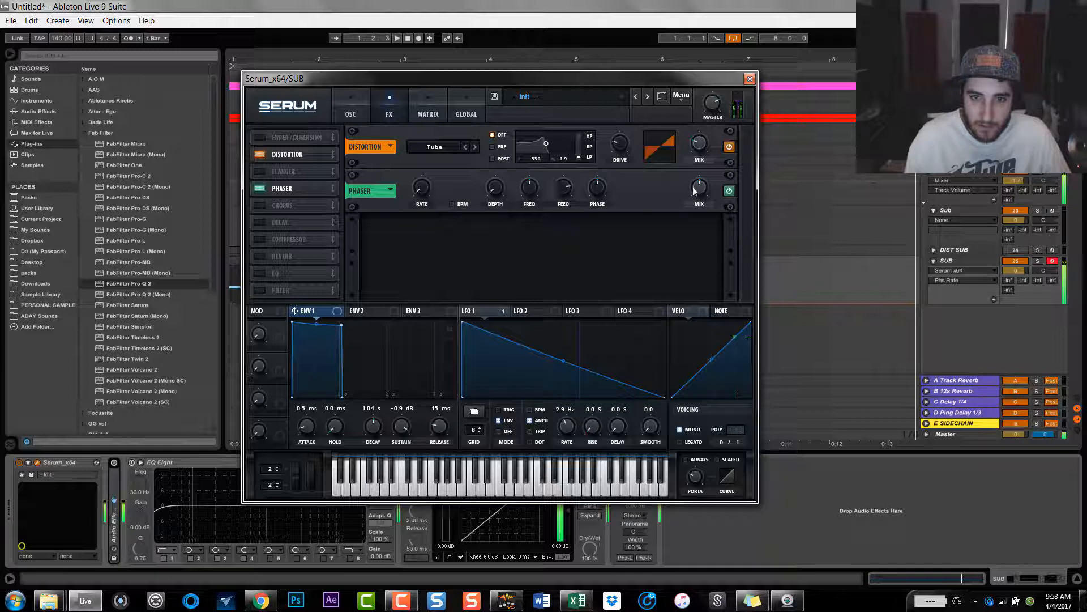
left_click_drag(699, 187, 611, 131)
left_click_drag(496, 185, 539, 230)
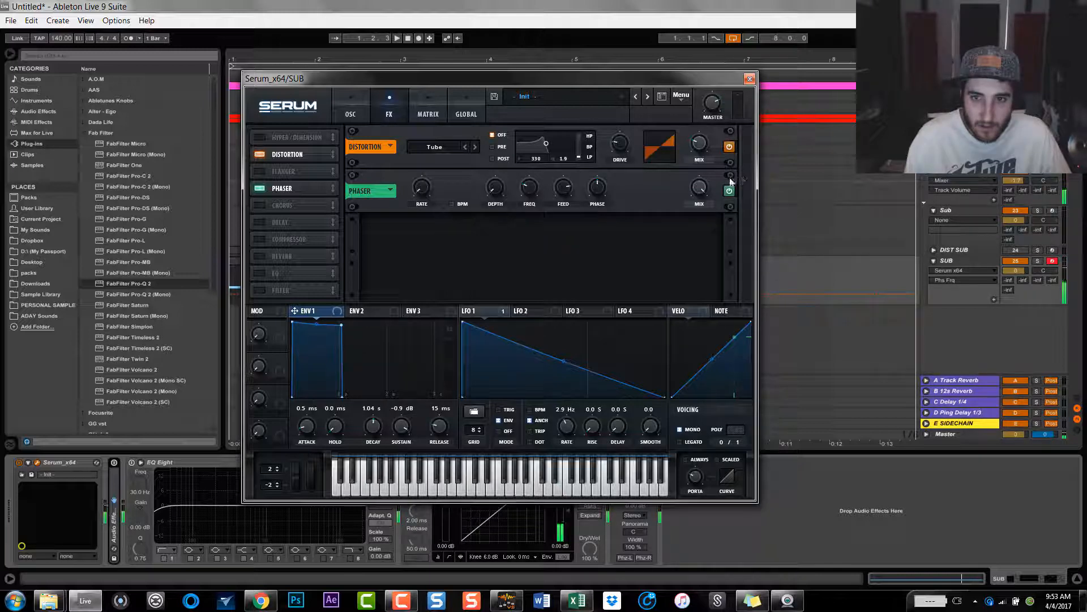
left_click_drag(699, 186, 709, 288)
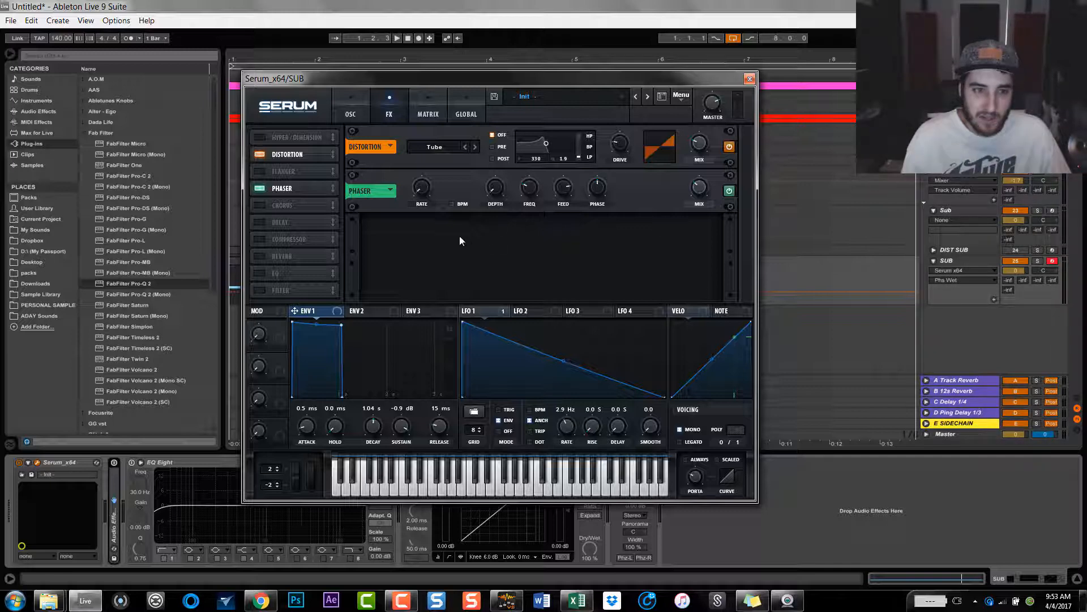
Step: Enable the Compressor in the SUB Serum's effects and turn on its multiband mode
left_click(259, 240)
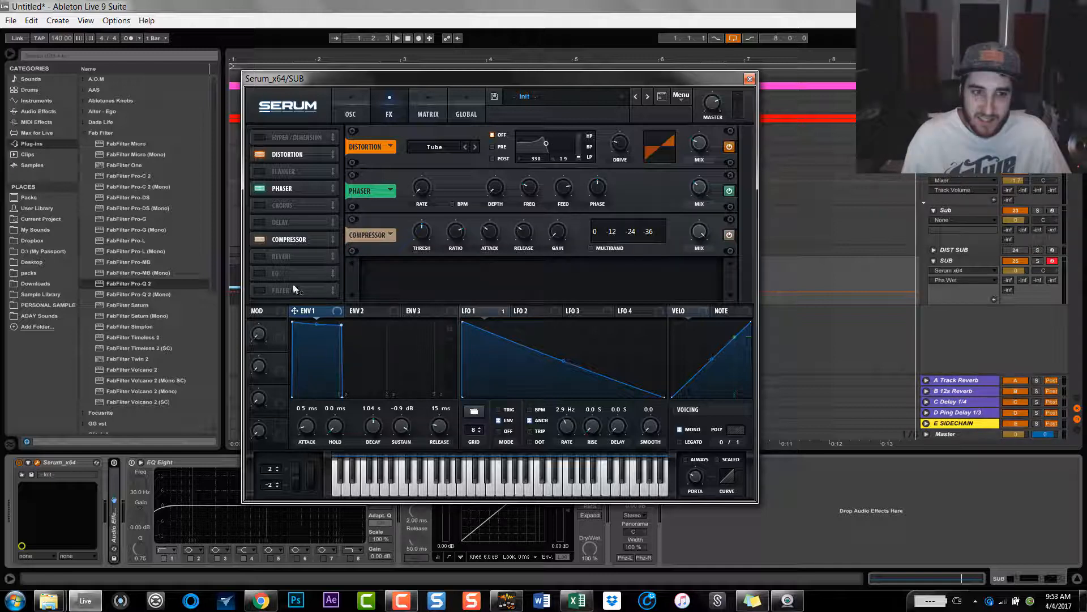
left_click(591, 248)
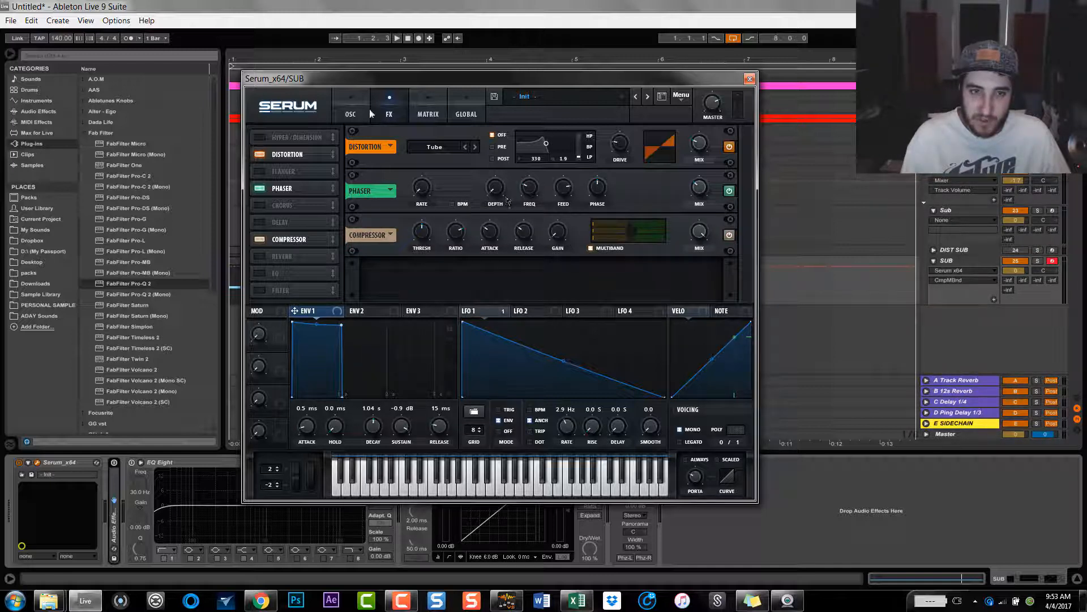
Step: Turn on Always for the SUB Serum's portamento and slightly adjust the portamento time
left_click(352, 110)
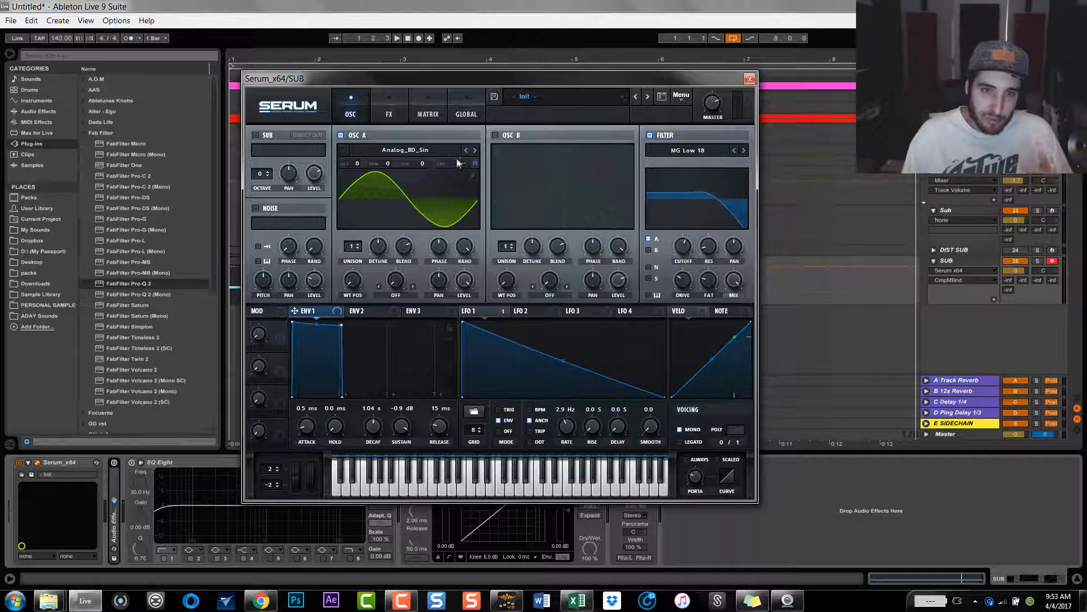
mouse_move(461, 162)
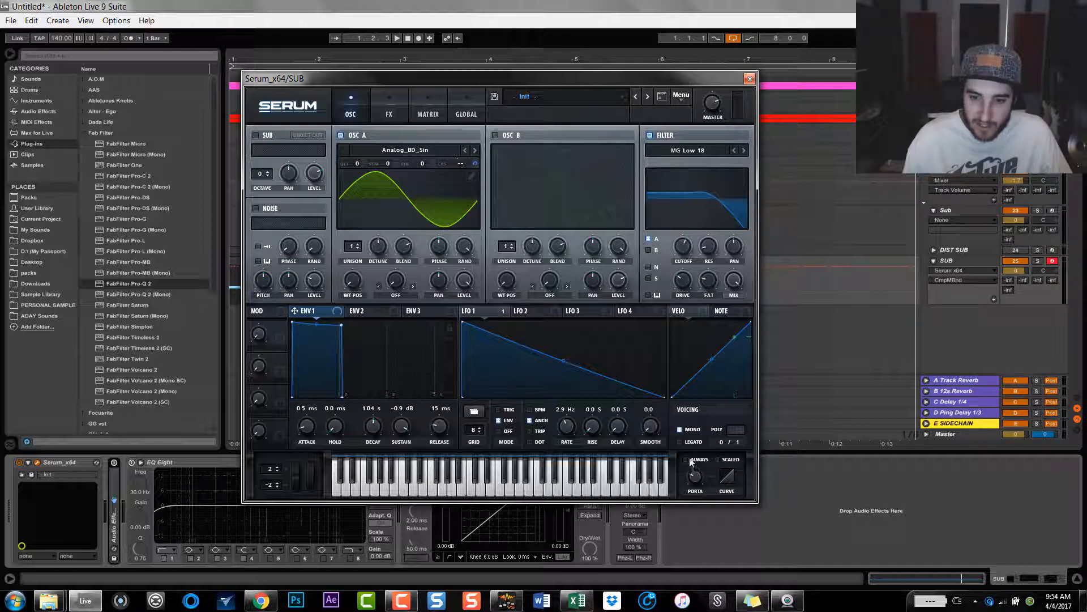
left_click_drag(701, 480, 703, 464)
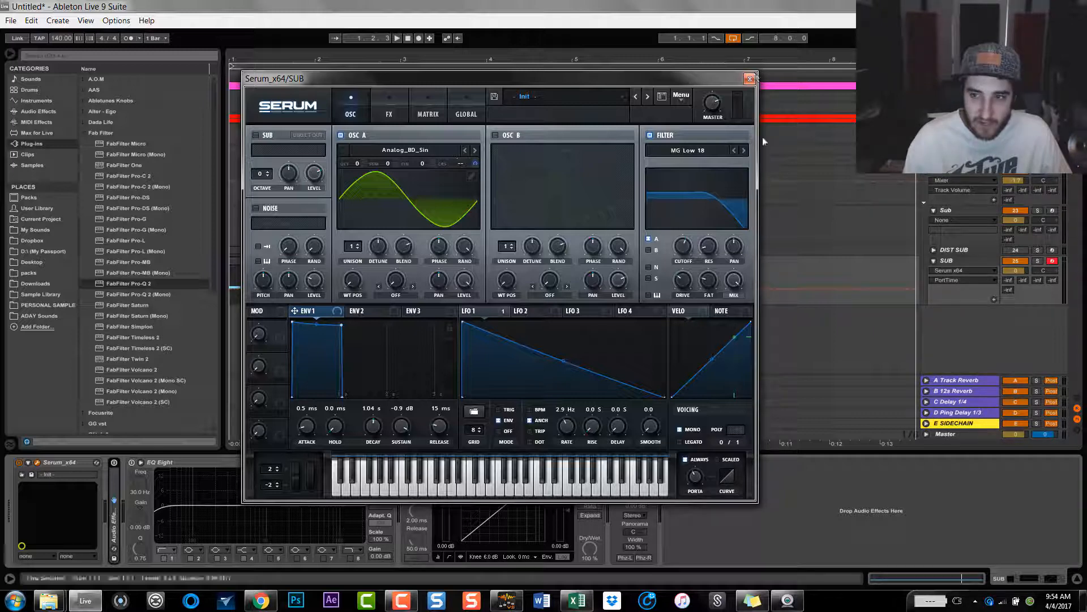
Step: Close and reopen the SUB track's Serum, and expand the Audio Effect Rack in its device chain
left_click(749, 78)
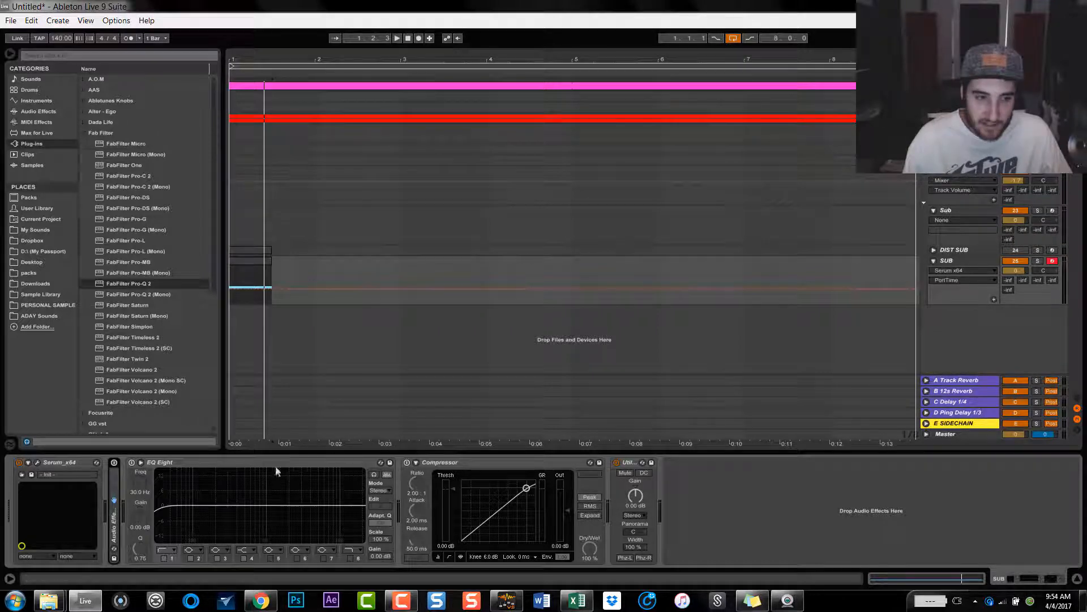
left_click(968, 264)
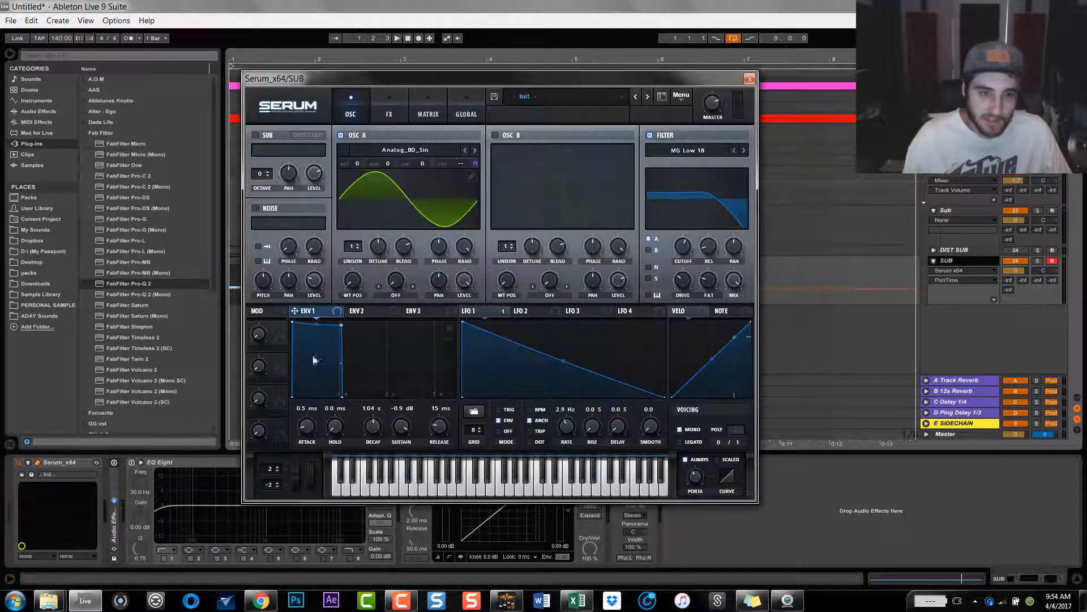
left_click(37, 462)
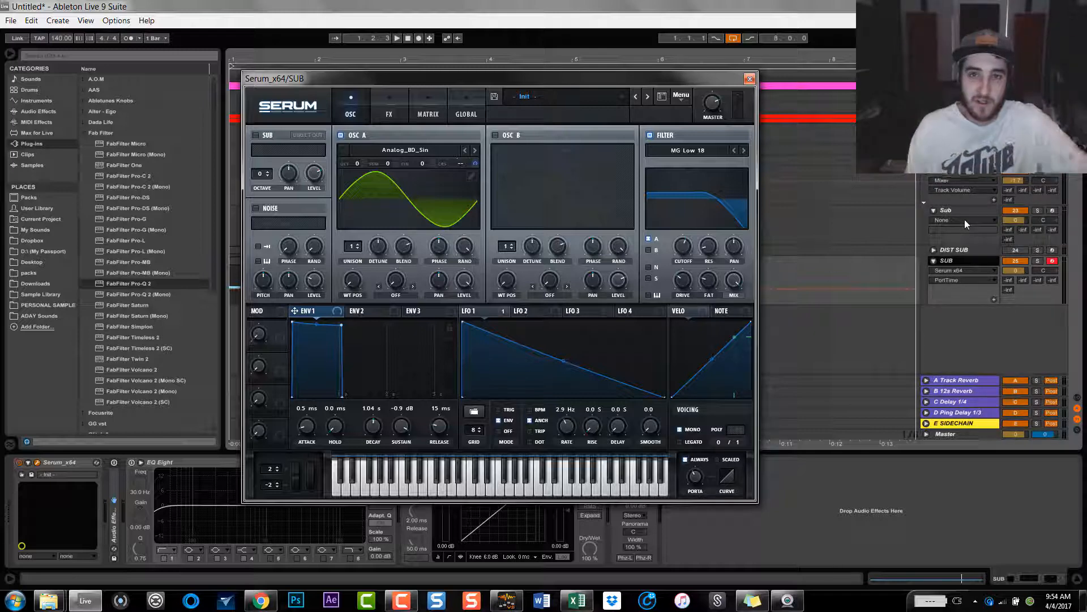
double_click(118, 524)
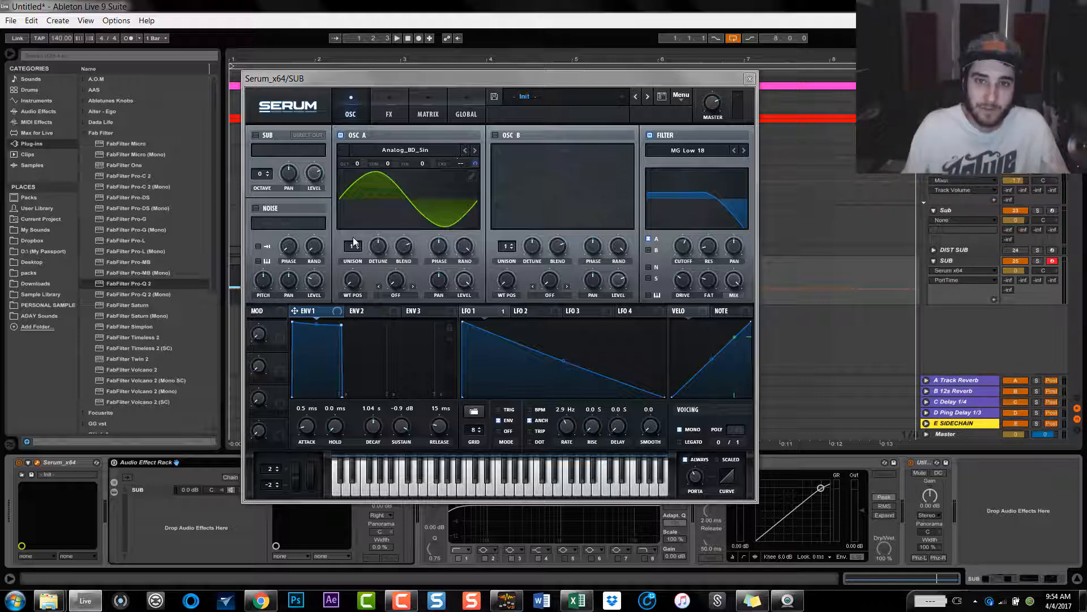
left_click_drag(450, 81, 455, 79)
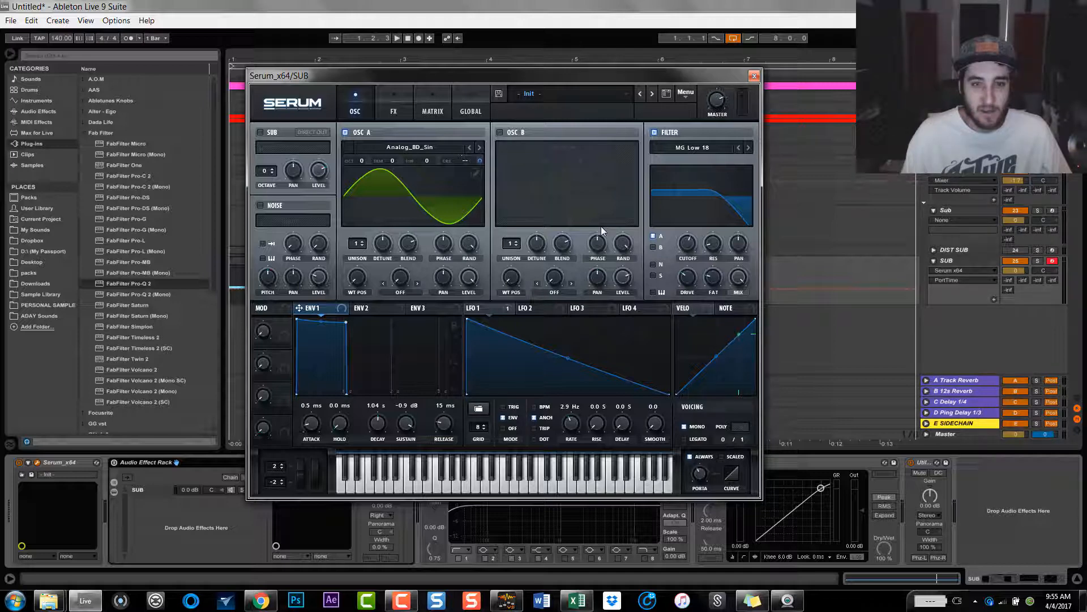